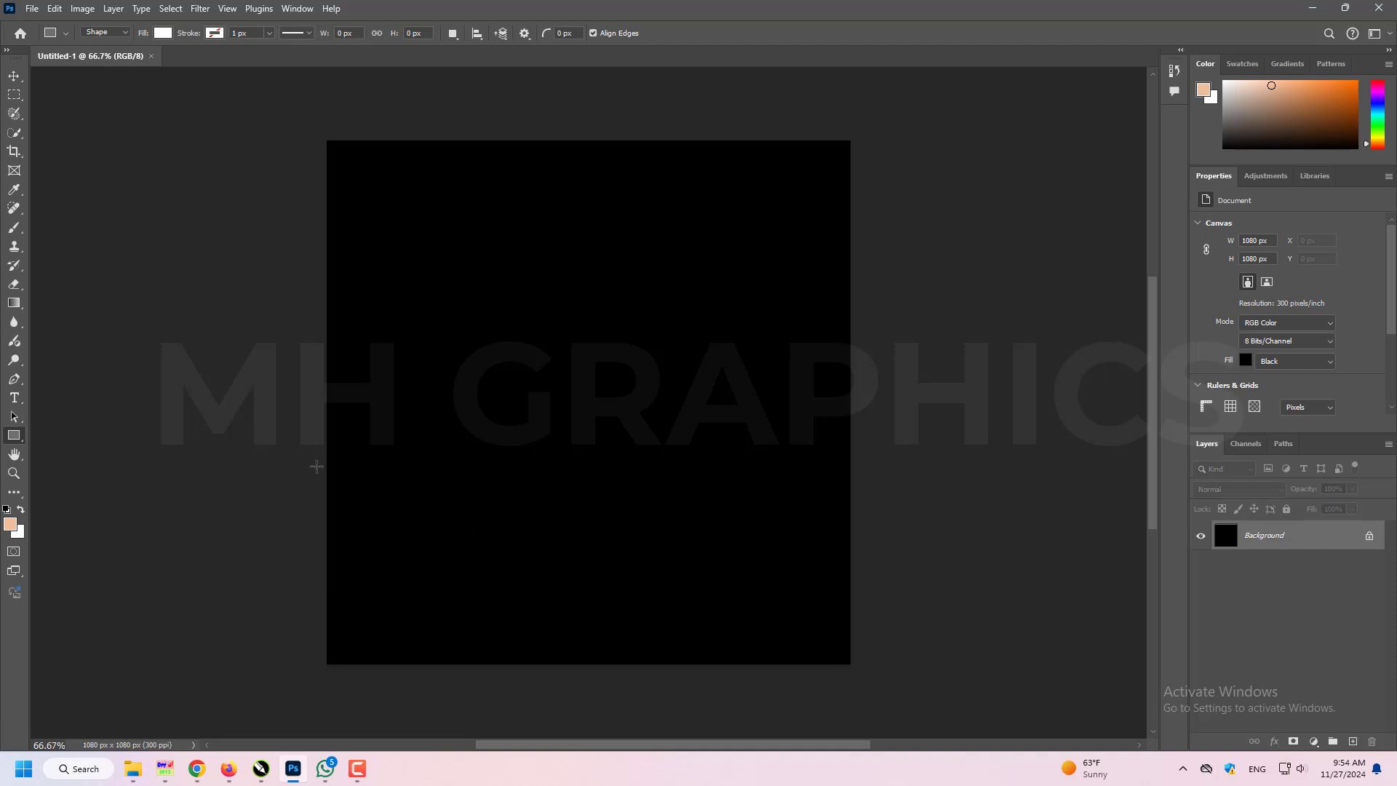
Step: Draw a rectangle of about 1130 × 441 px across the lower part of the canvas and fill it with red
{"action": "left_click_drag", "start_coordinate": [317, 466], "coordinate": [864, 679]}
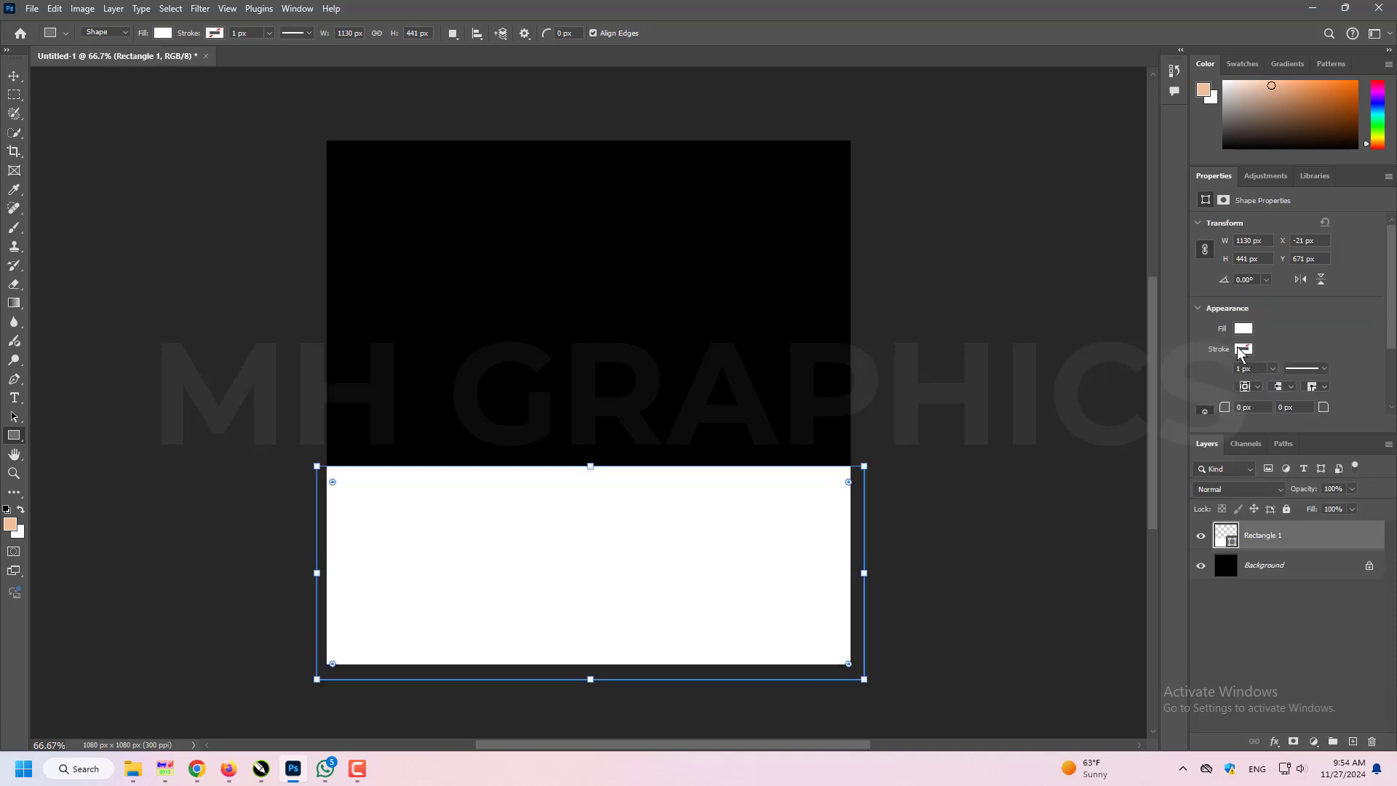
{"action": "left_click", "coordinate": [1244, 329]}
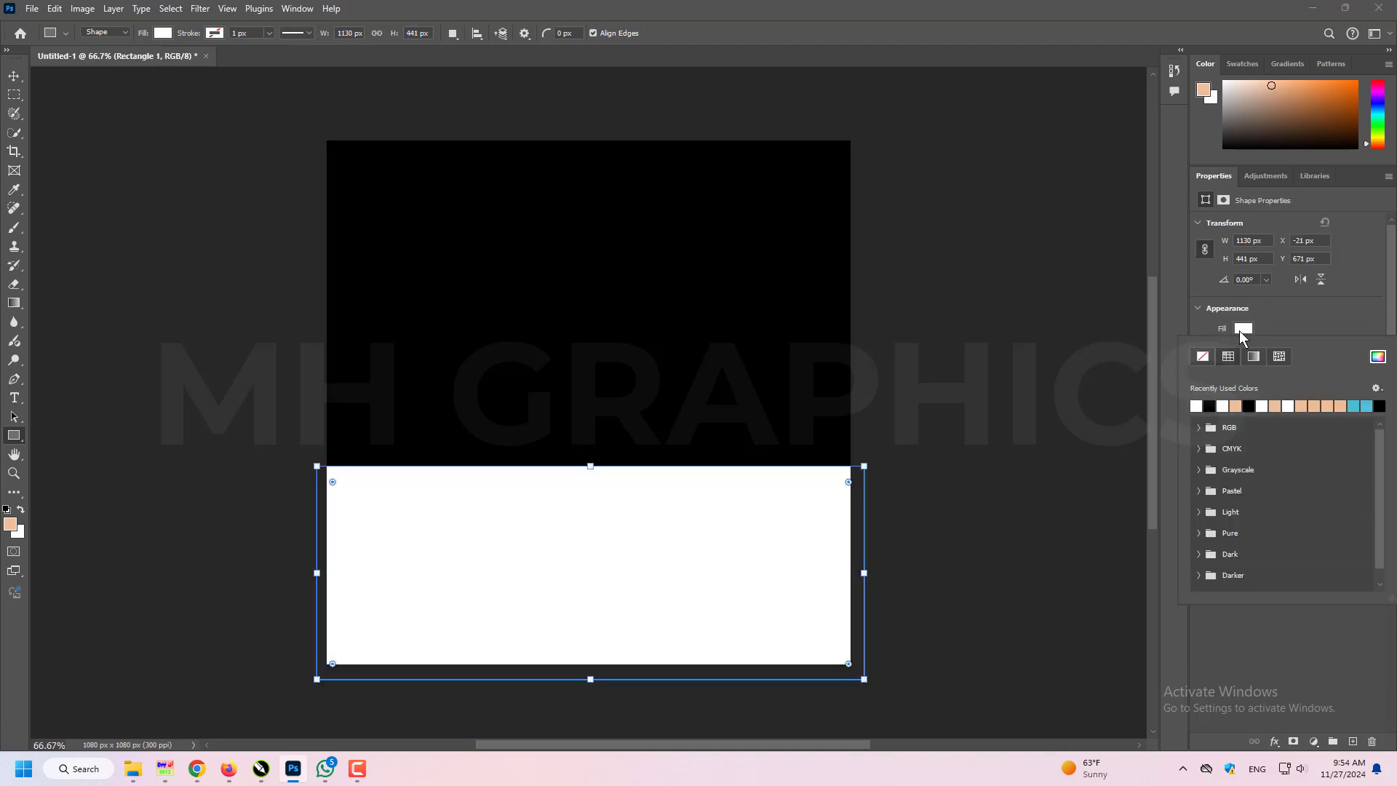
{"action": "left_click", "coordinate": [1378, 356]}
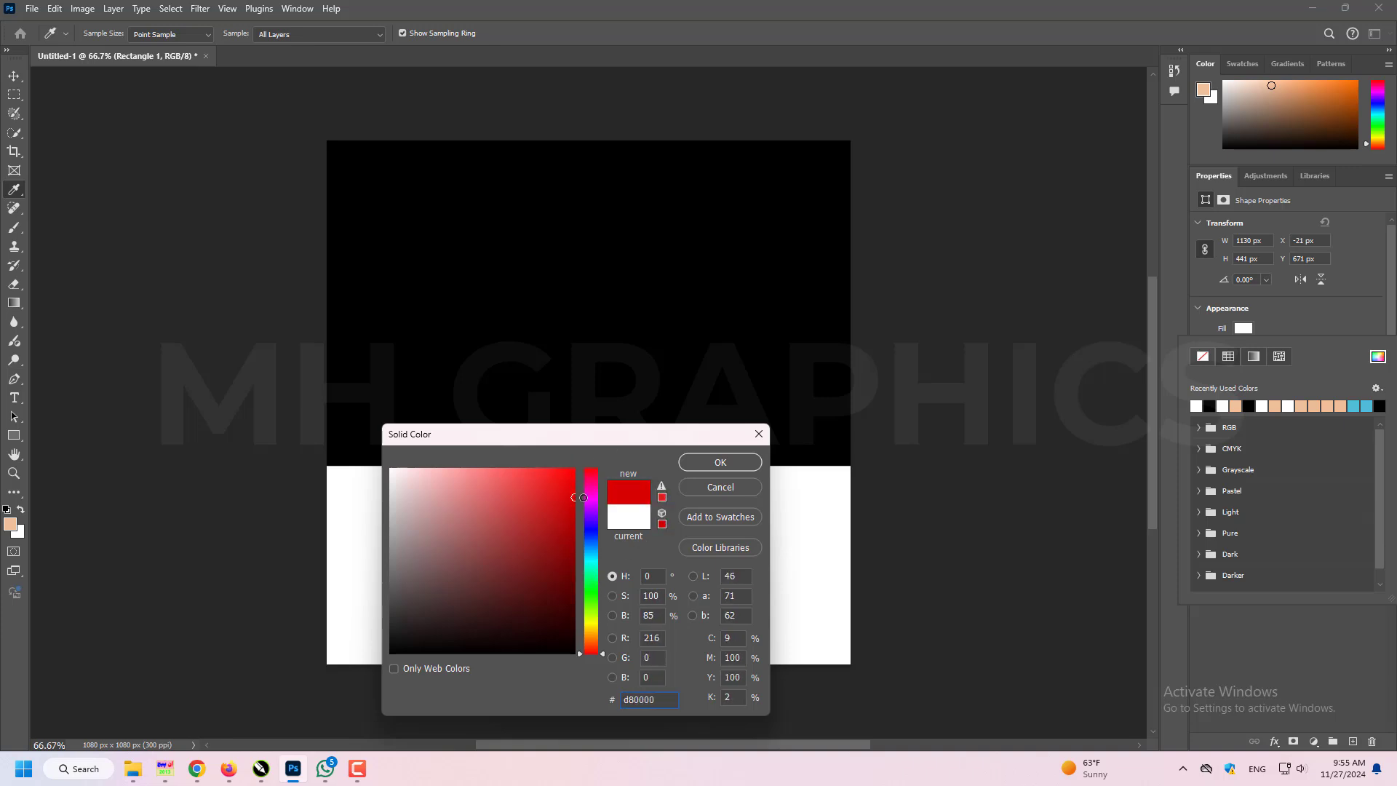
{"action": "left_click", "coordinate": [731, 466]}
Step: Widen the red rectangle to about 1213 px and rotate it to about -8.23° so its upper edge rises to the right
{"action": "left_click_drag", "start_coordinate": [317, 573], "coordinate": [276, 573]}
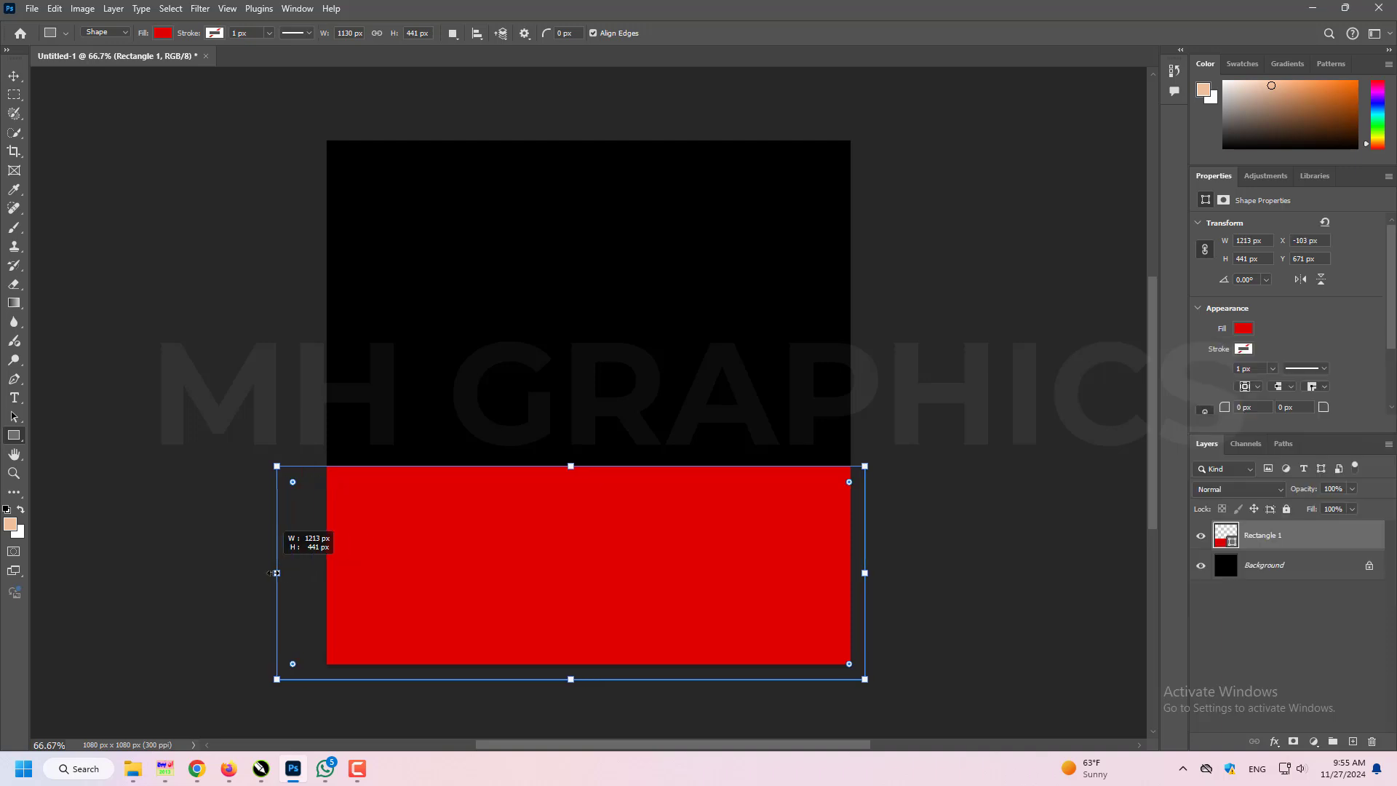
{"action": "left_click_drag", "start_coordinate": [273, 682], "coordinate": [284, 707]}
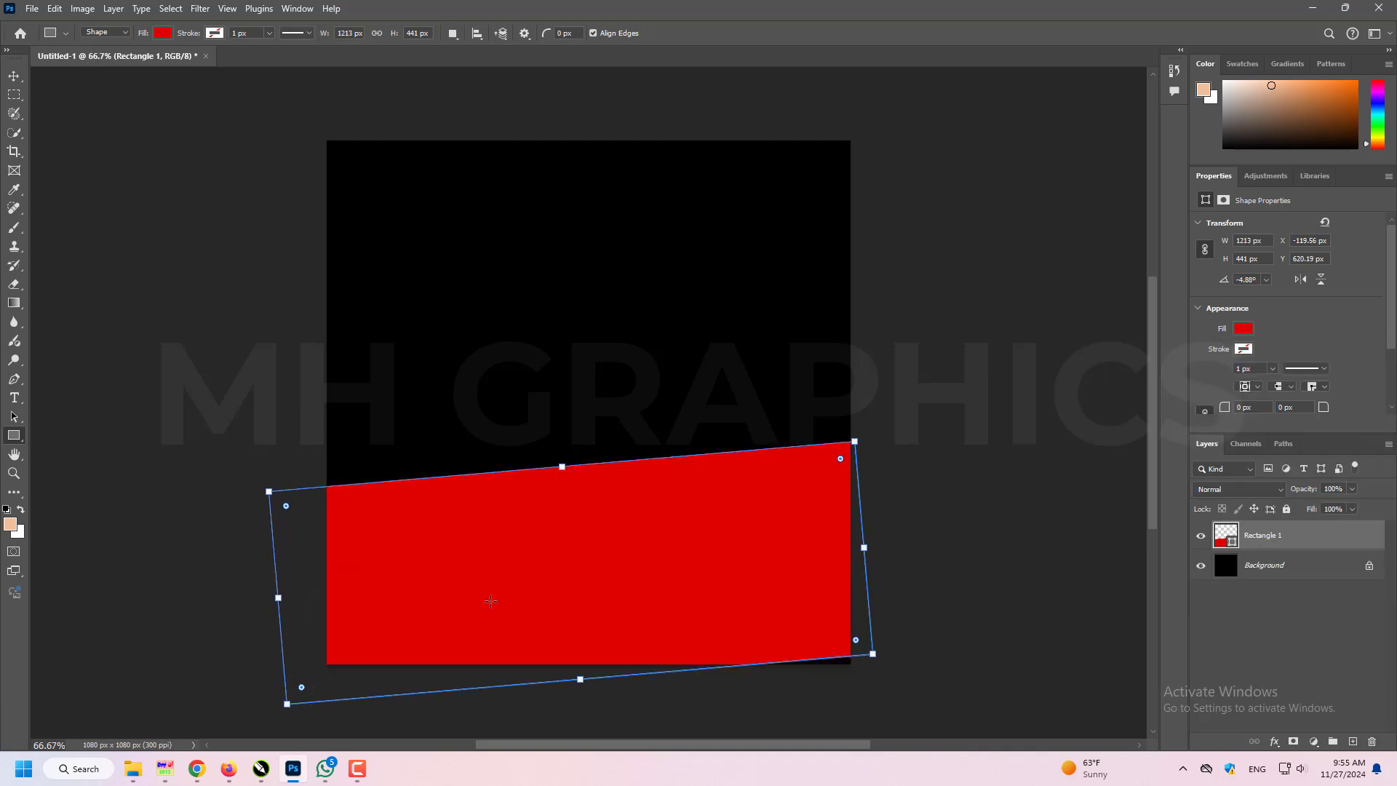
{"action": "left_click", "coordinate": [707, 489]}
{"action": "key", "text": "Tab"}
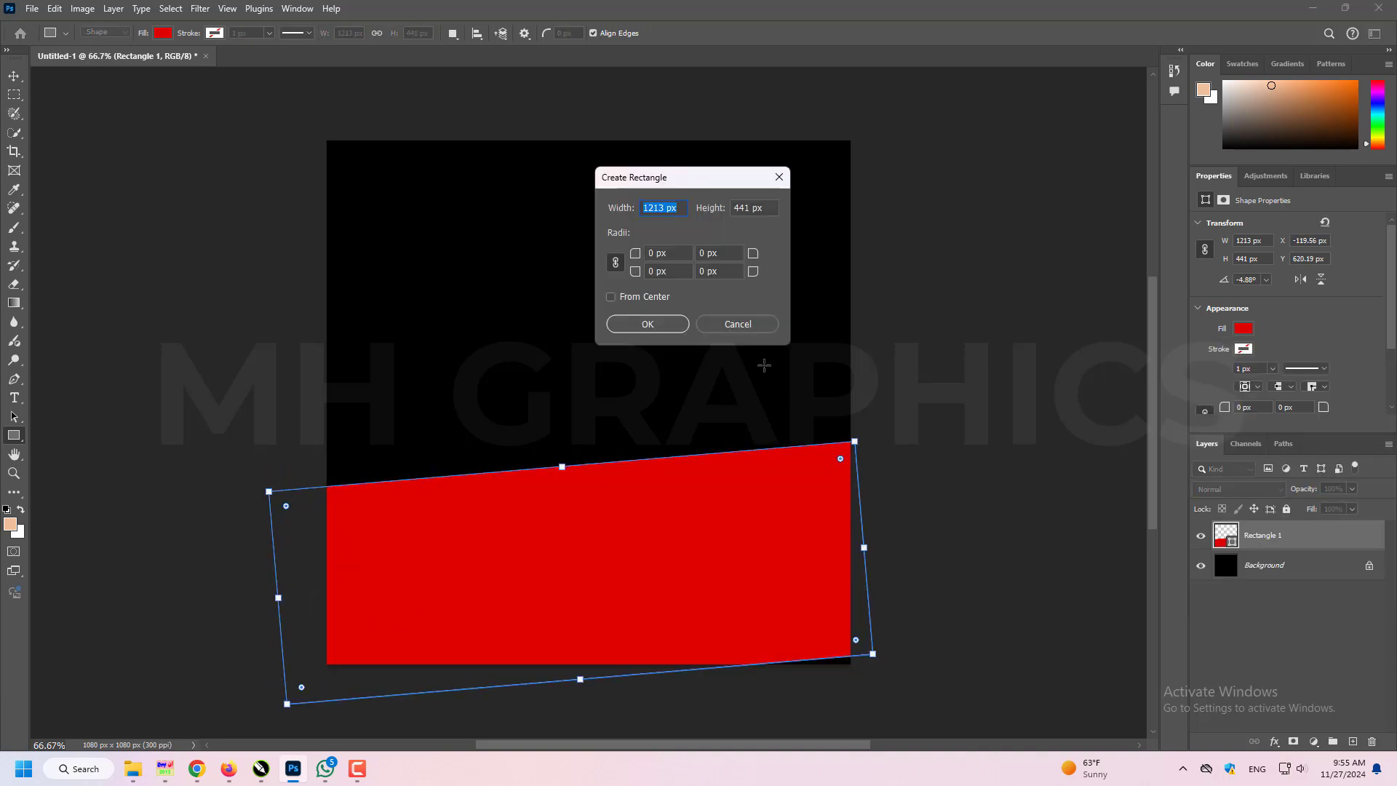
{"action": "key", "text": "Escape"}
{"action": "left_click_drag", "start_coordinate": [868, 435], "coordinate": [882, 405]}
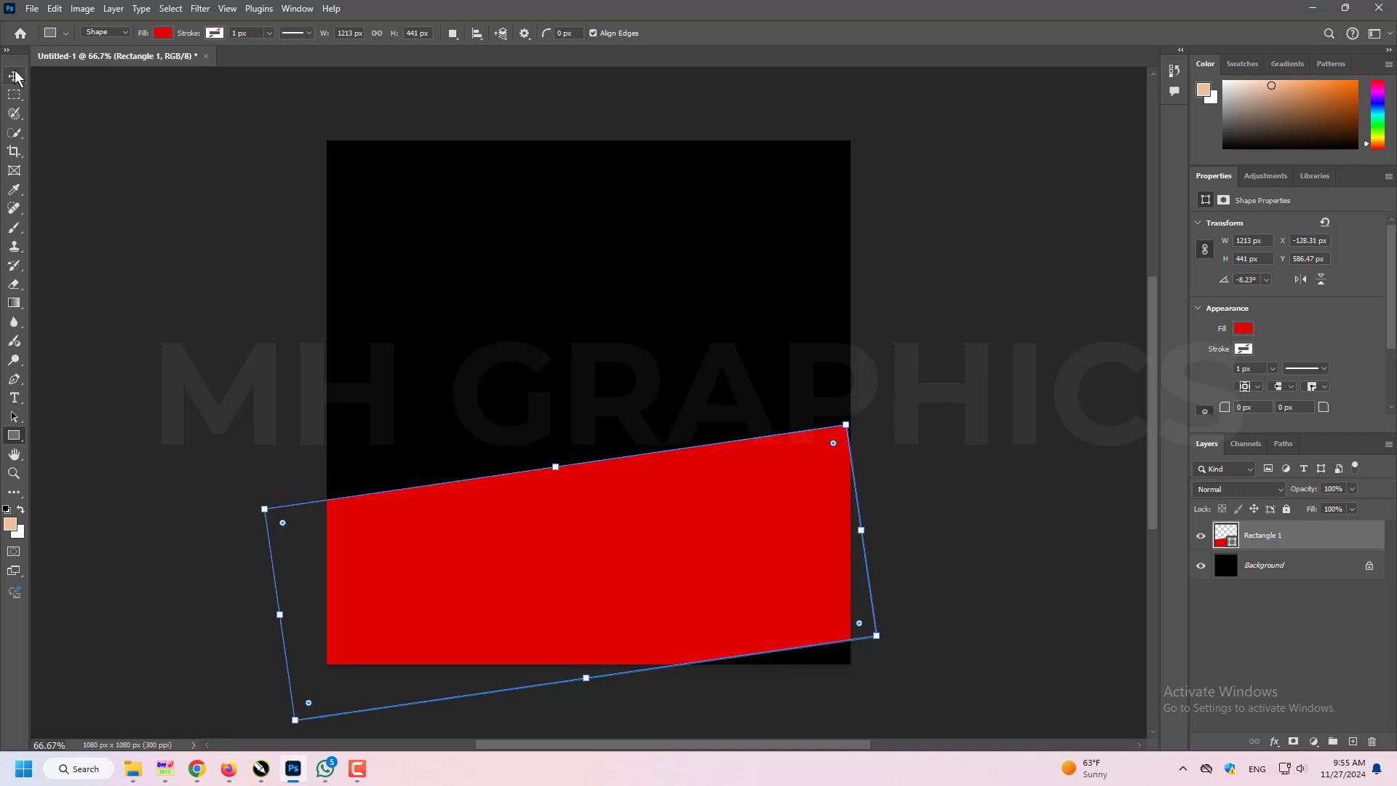
Step: Move the tilted red rectangle slightly down and right so it covers the bottom of the canvas, and deselect it
{"action": "key", "text": "v"}
{"action": "left_click_drag", "start_coordinate": [718, 587], "coordinate": [732, 608]}
{"action": "left_click", "coordinate": [101, 178]}
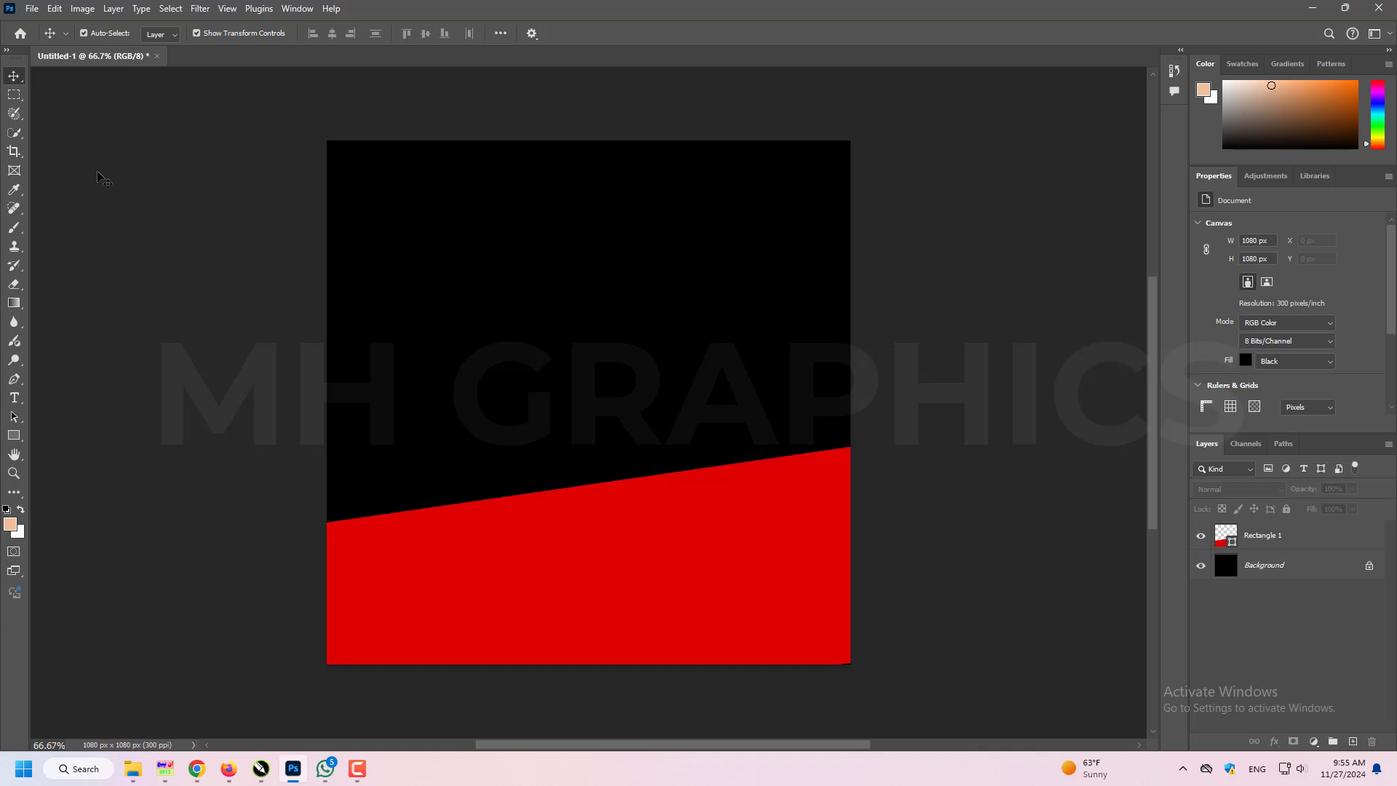
{"action": "left_click", "coordinate": [15, 131]}
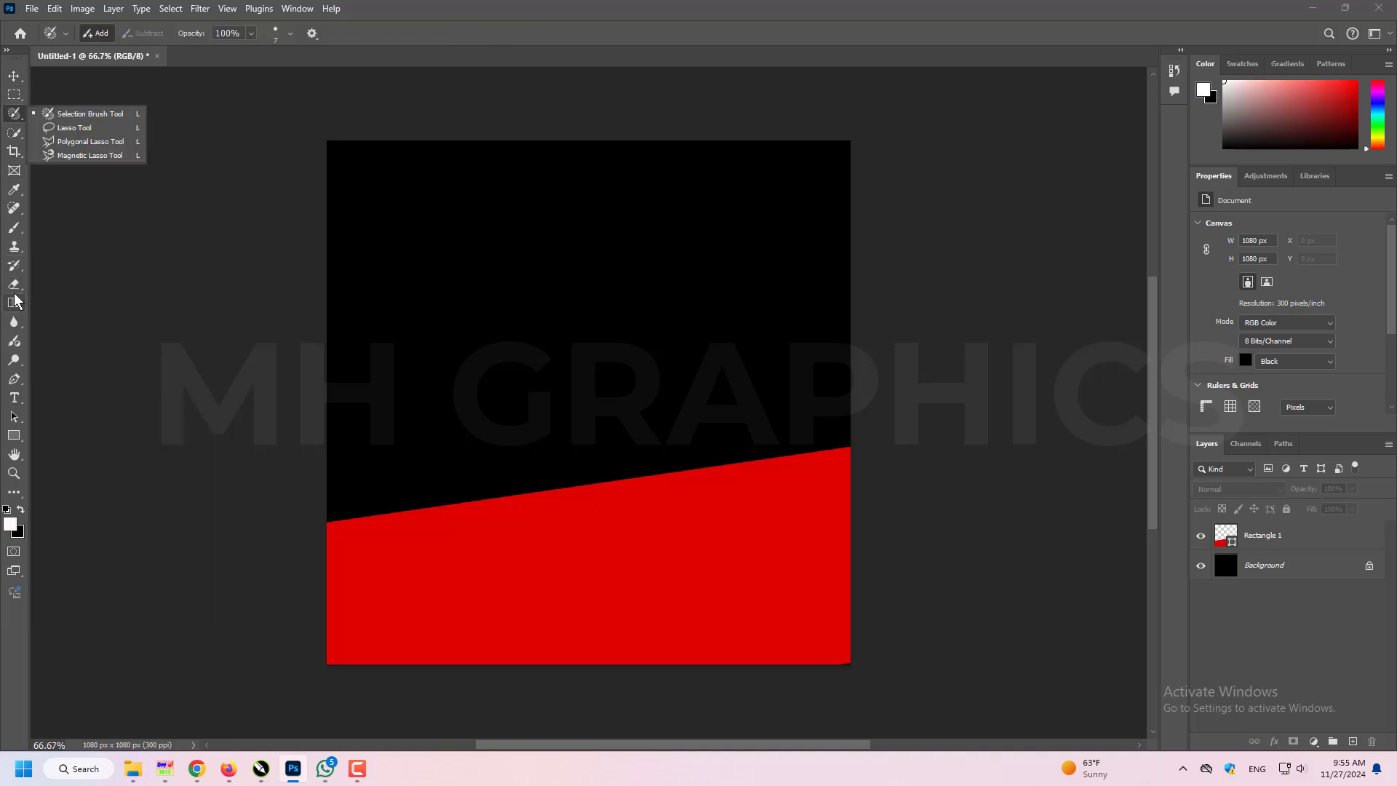
{"action": "left_click", "coordinate": [14, 132]}
{"action": "left_click", "coordinate": [13, 115]}
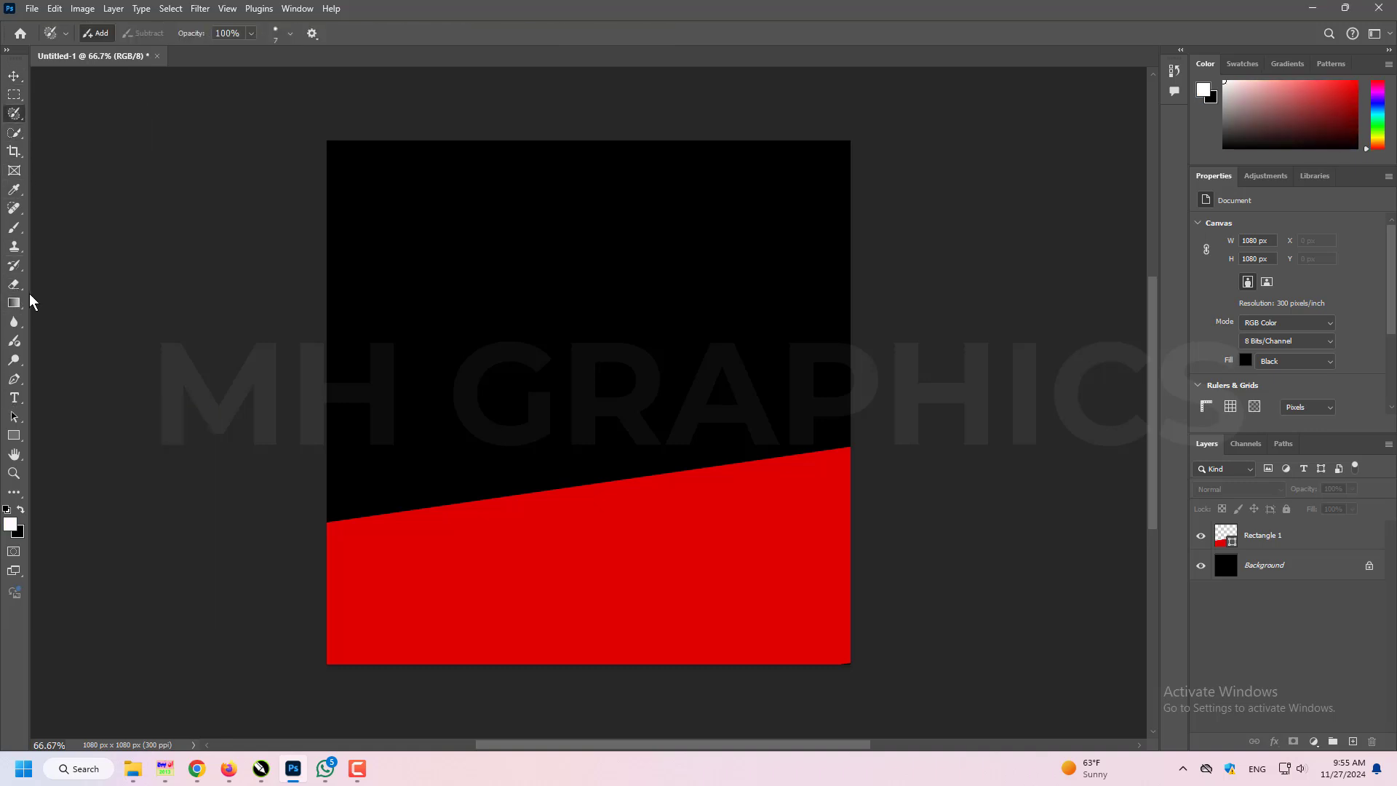
{"action": "left_click", "coordinate": [20, 385]}
{"action": "left_click", "coordinate": [58, 379]}
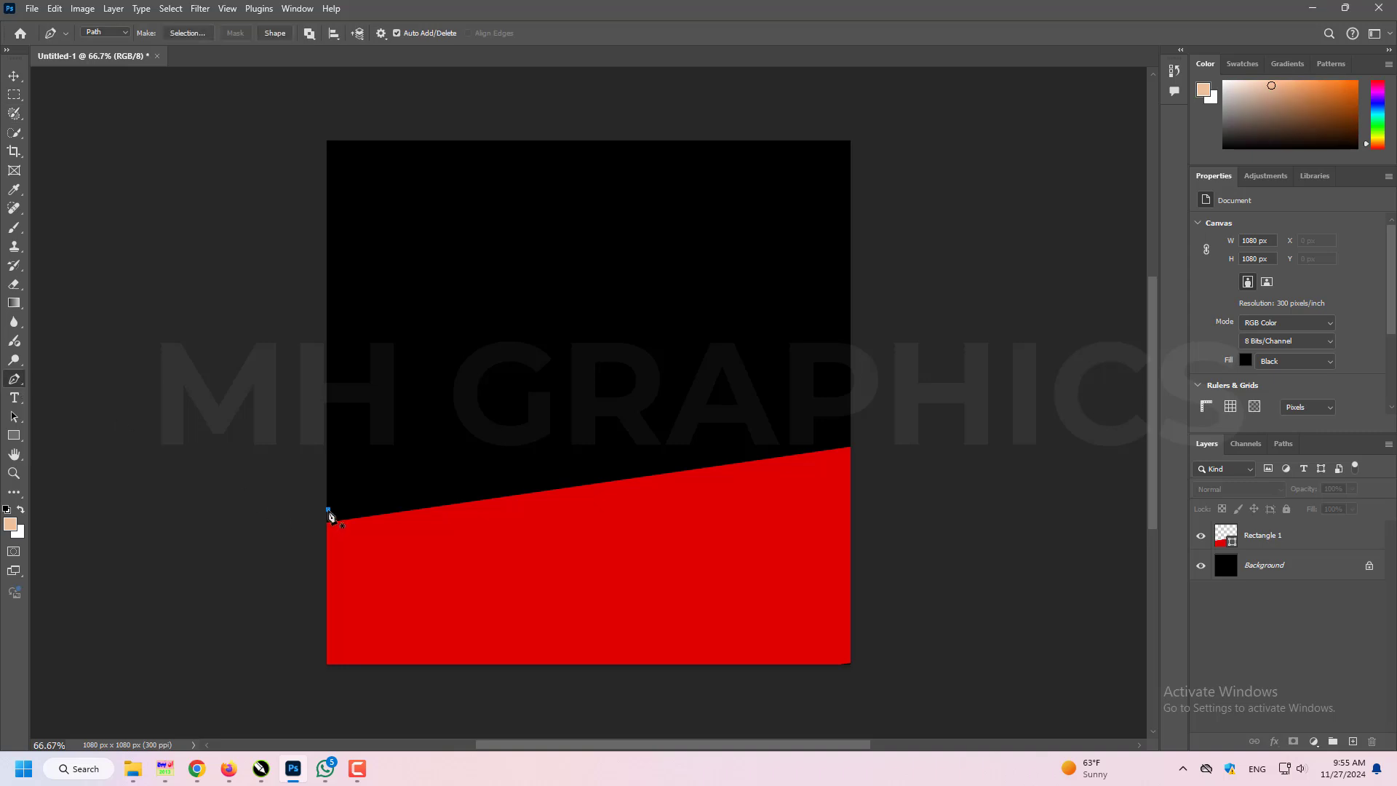
{"action": "key", "text": "v"}
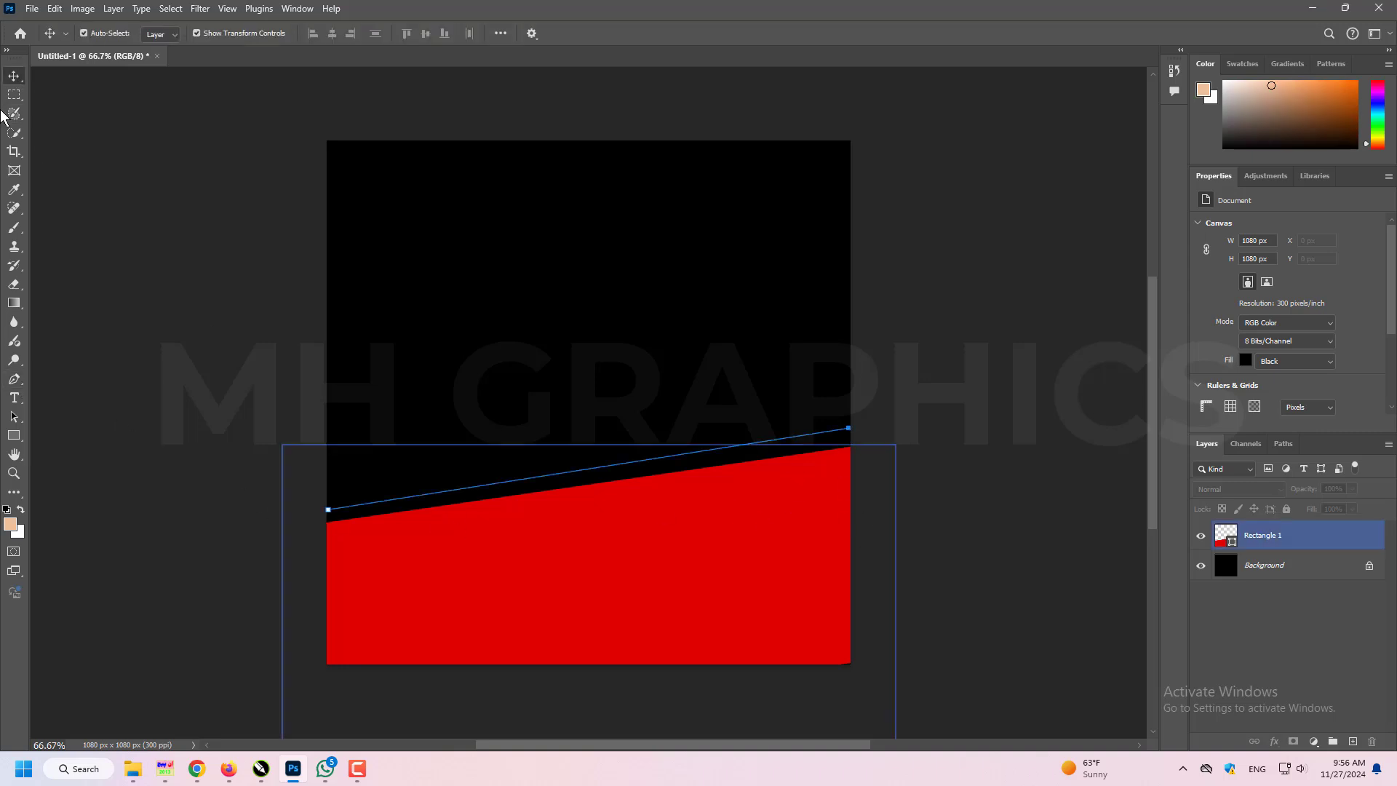
{"action": "left_click", "coordinate": [833, 472]}
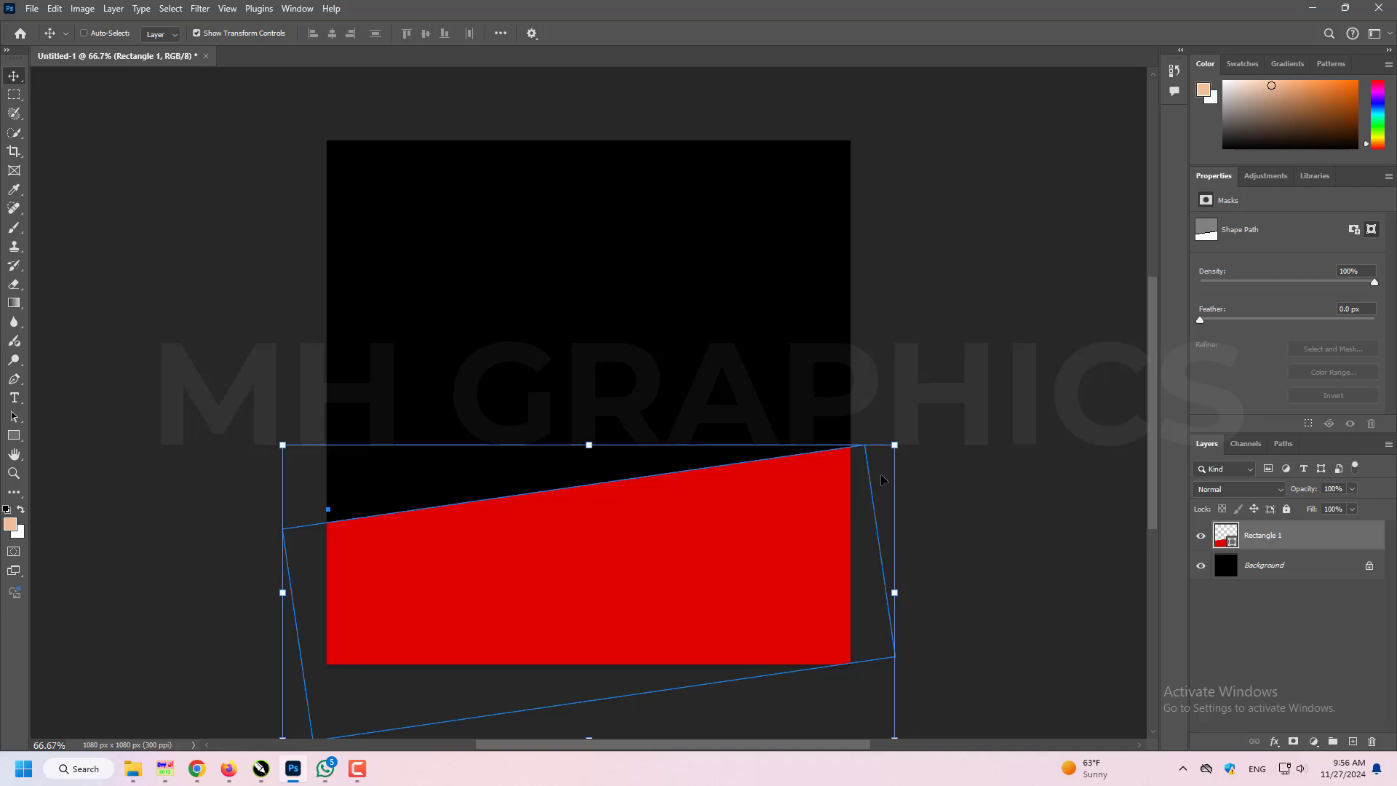
{"action": "left_click", "coordinate": [945, 365], "text": "ctrl"}
Step: Draw a thin rectangle of about 1232 × 6 px across the middle of the canvas and fill it with the recently used red
{"action": "key", "text": "u"}
{"action": "left_click_drag", "start_coordinate": [218, 405], "coordinate": [815, 403]}
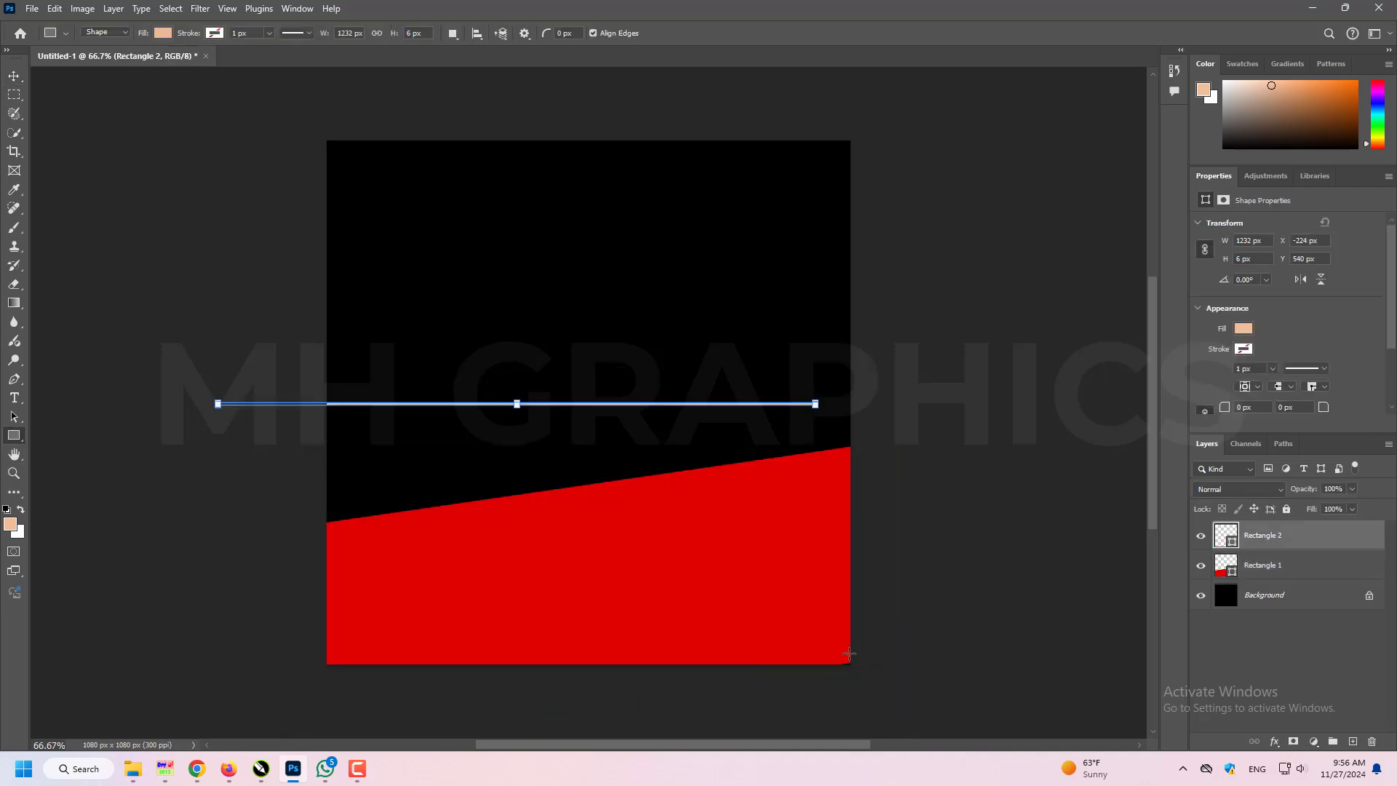
{"action": "left_click", "coordinate": [1245, 328]}
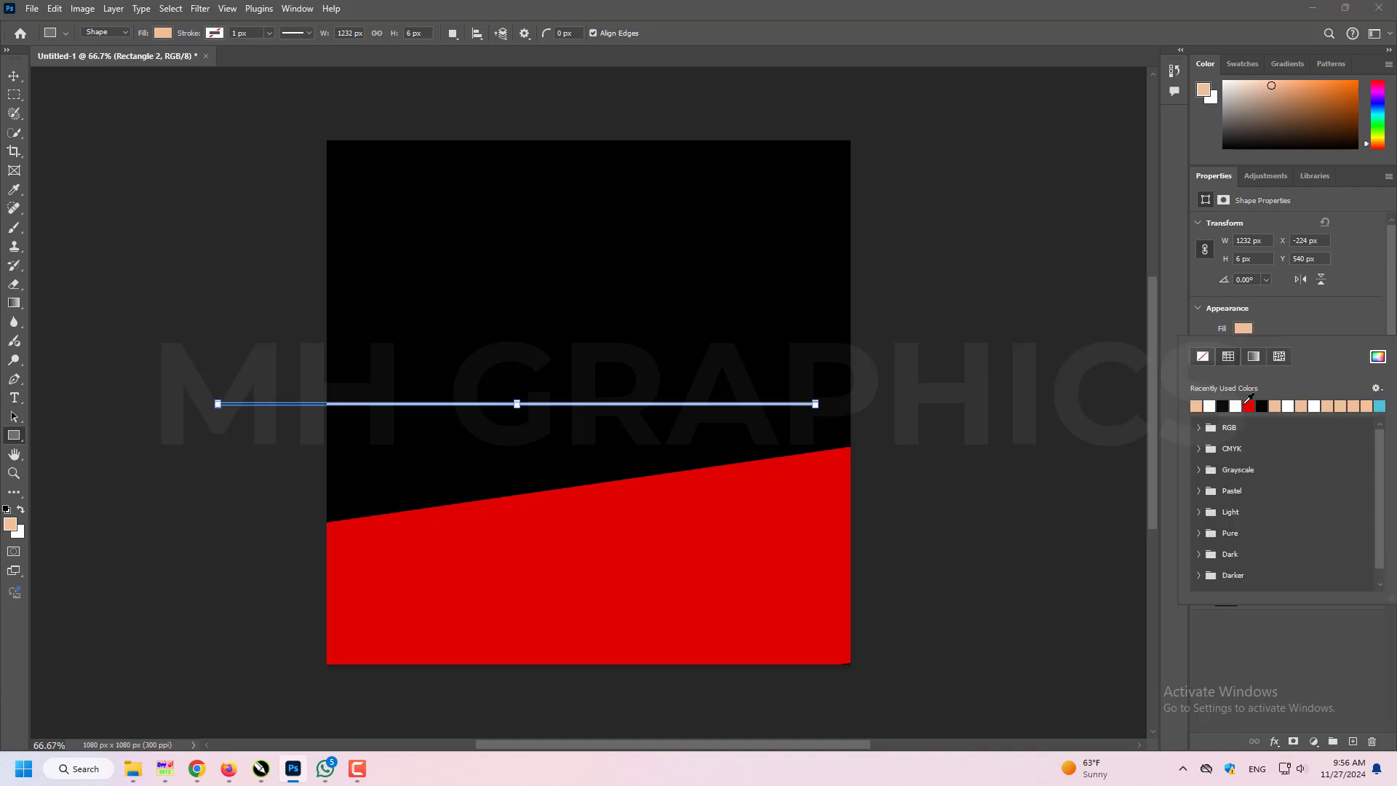
{"action": "left_click", "coordinate": [1253, 405]}
{"action": "left_click", "coordinate": [1346, 293]}
{"action": "left_click", "coordinate": [1244, 349]}
{"action": "left_click", "coordinate": [1243, 348]}
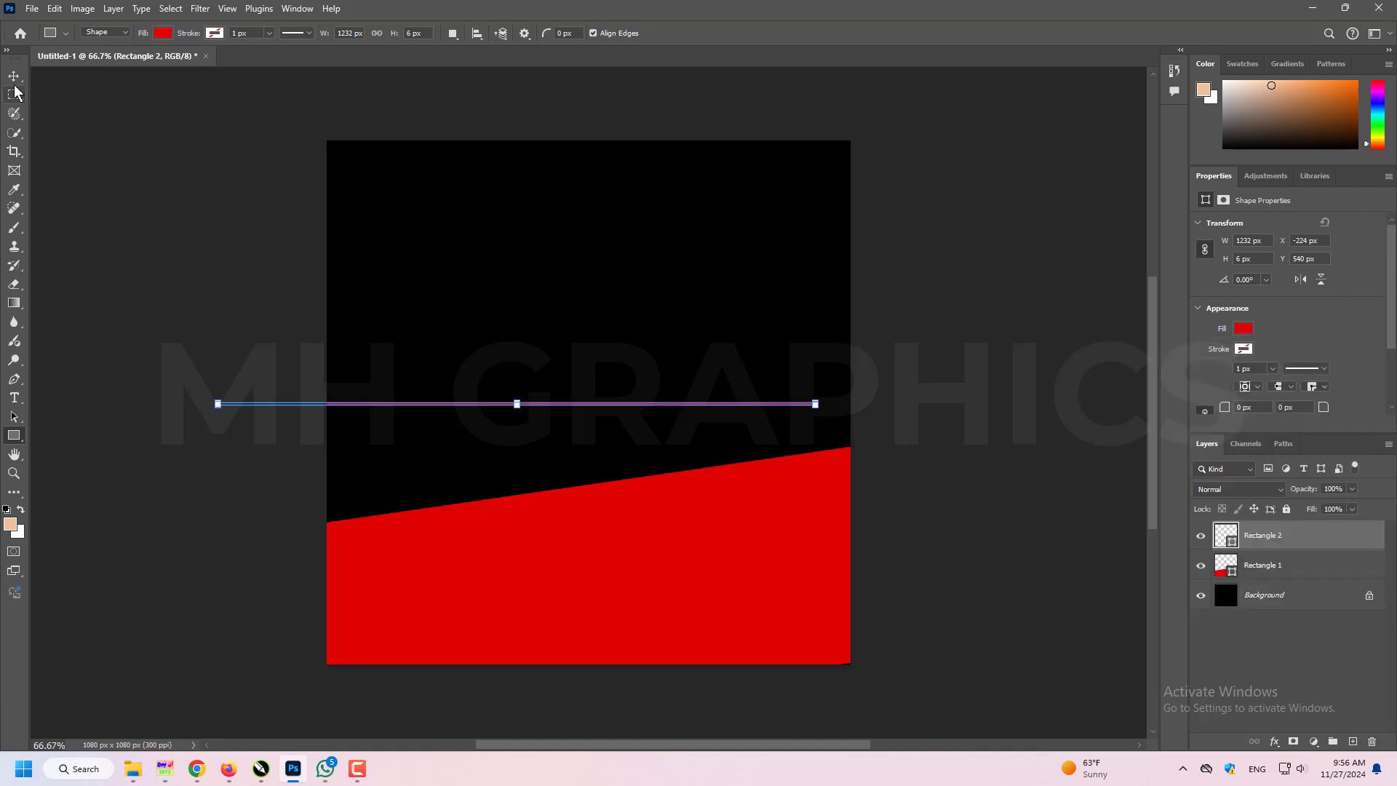
Step: Move the thin red stripe down and right across the canvas and rotate it by about -8.44°
{"action": "left_click", "coordinate": [13, 76]}
{"action": "left_click_drag", "start_coordinate": [502, 405], "coordinate": [547, 427]}
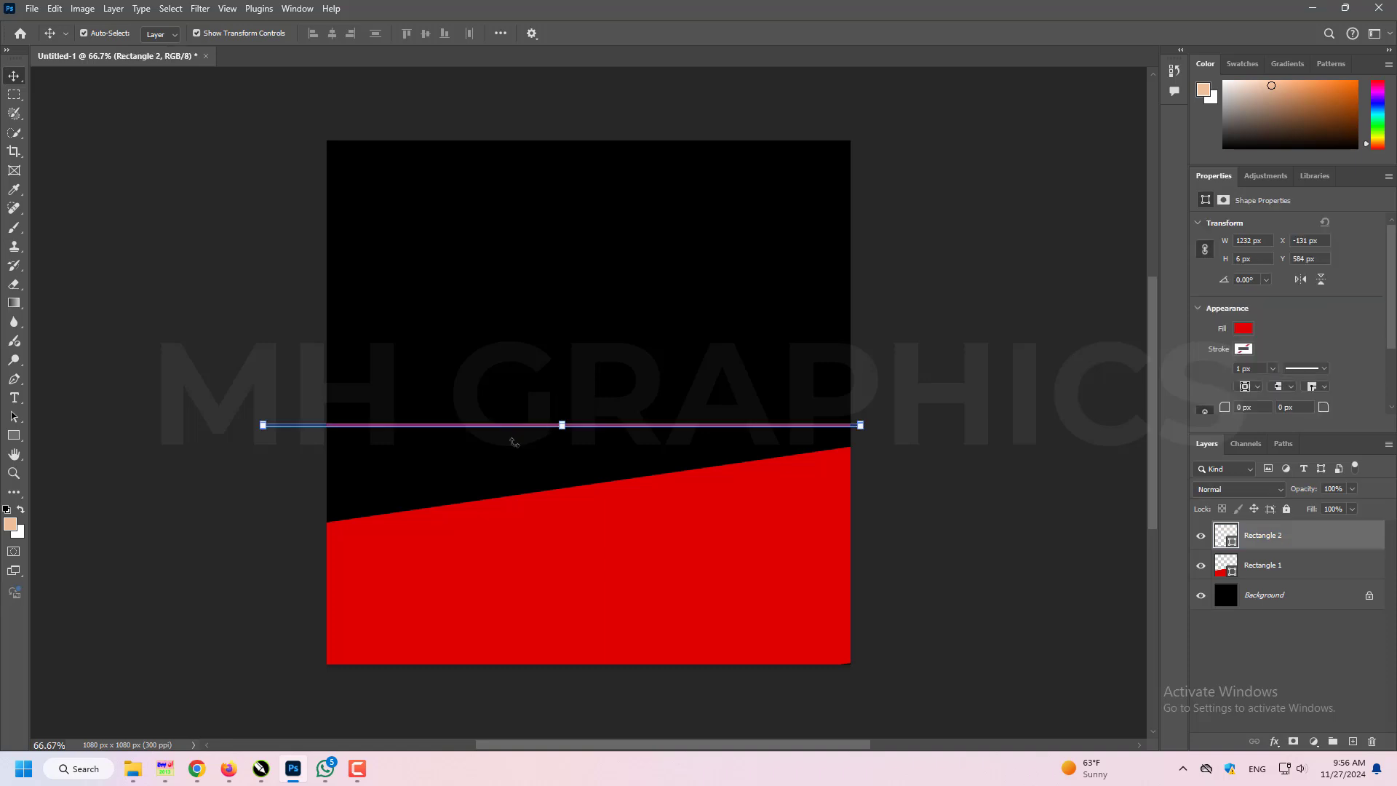
{"action": "left_click_drag", "start_coordinate": [256, 468], "coordinate": [245, 501]}
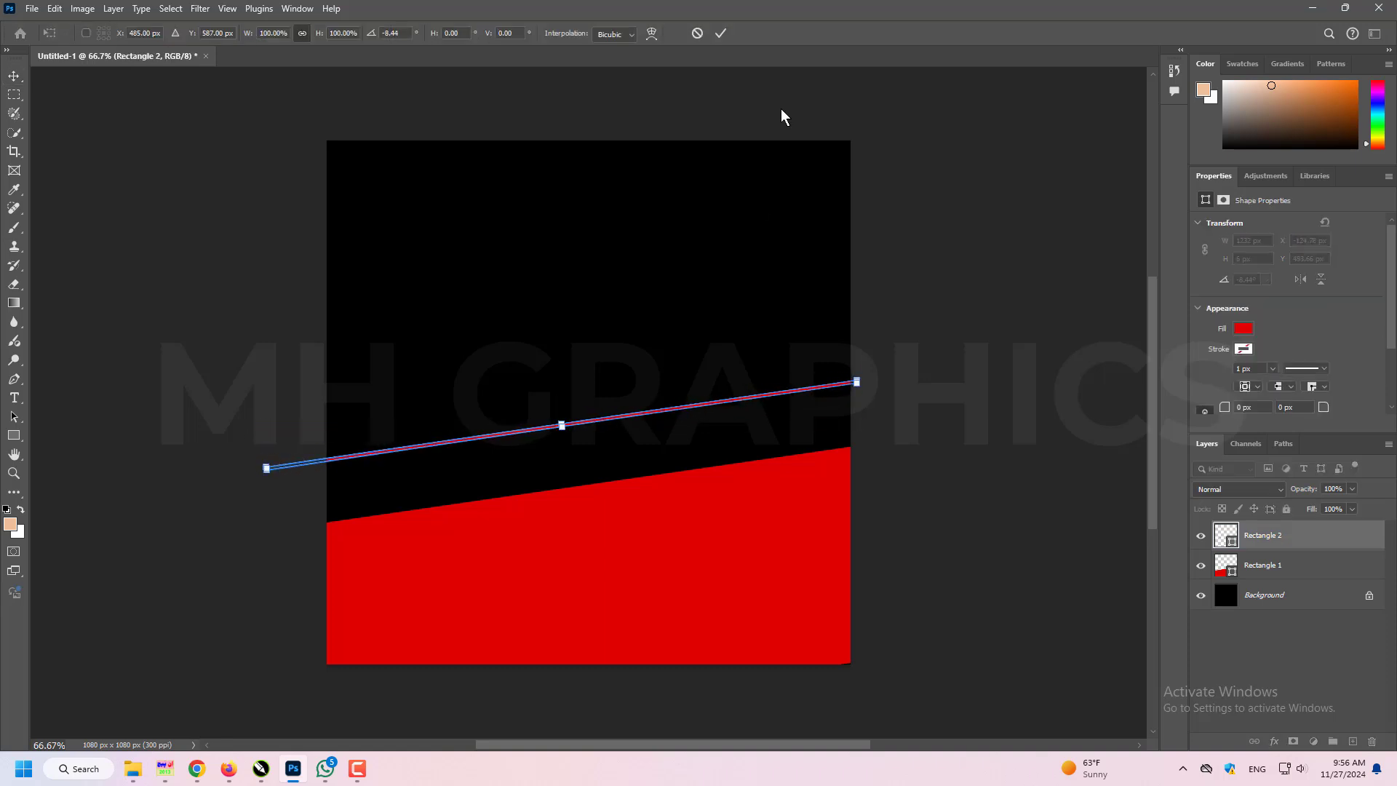
{"action": "left_click", "coordinate": [720, 33]}
Step: Place the thin stripe just above the red shape's slanted edge and fine-tune its rotation to about -8.13° to run parallel
{"action": "left_click_drag", "start_coordinate": [608, 423], "coordinate": [623, 478]}
{"action": "key", "text": "ctrl+t"}
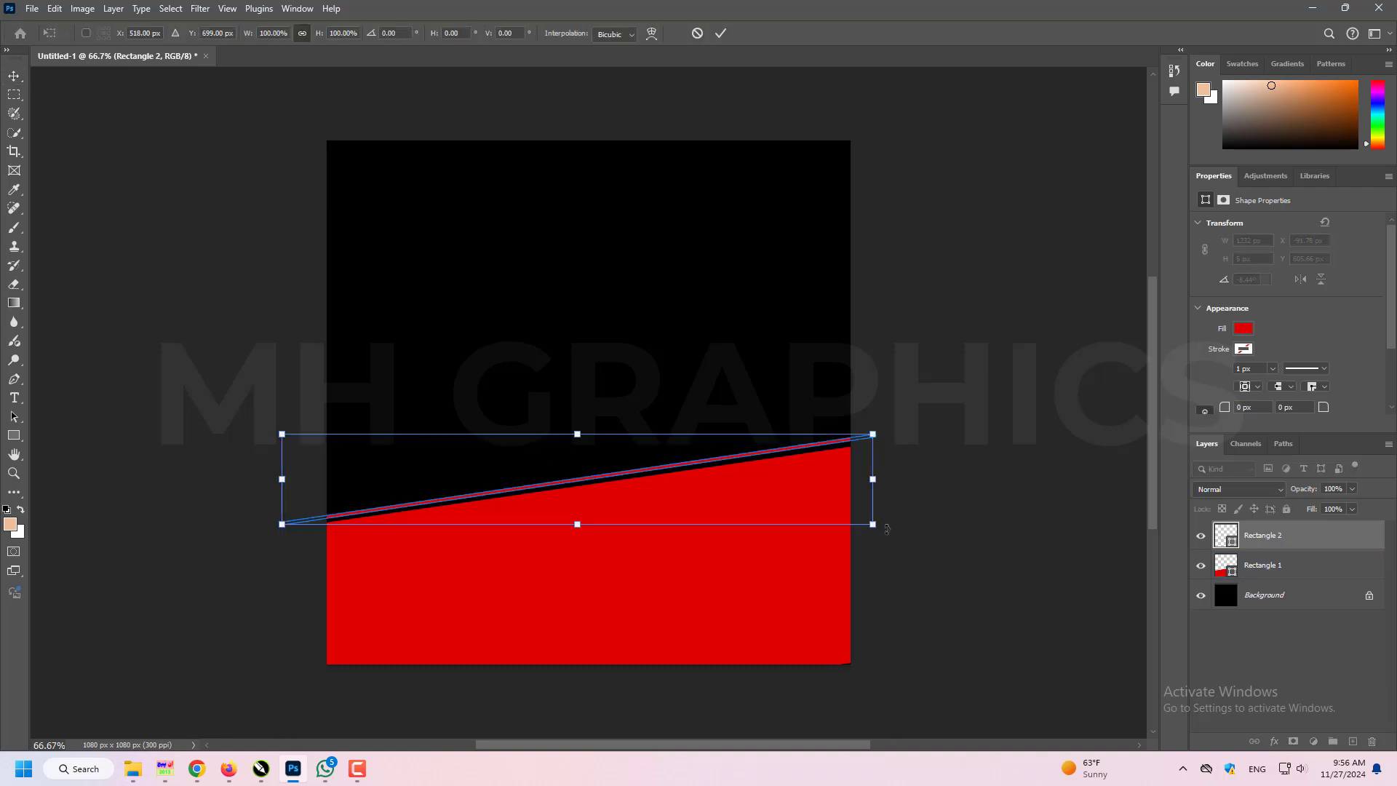
{"action": "left_click_drag", "start_coordinate": [882, 528], "coordinate": [889, 530]}
{"action": "key", "text": "Return"}
{"action": "left_click", "coordinate": [989, 288]}
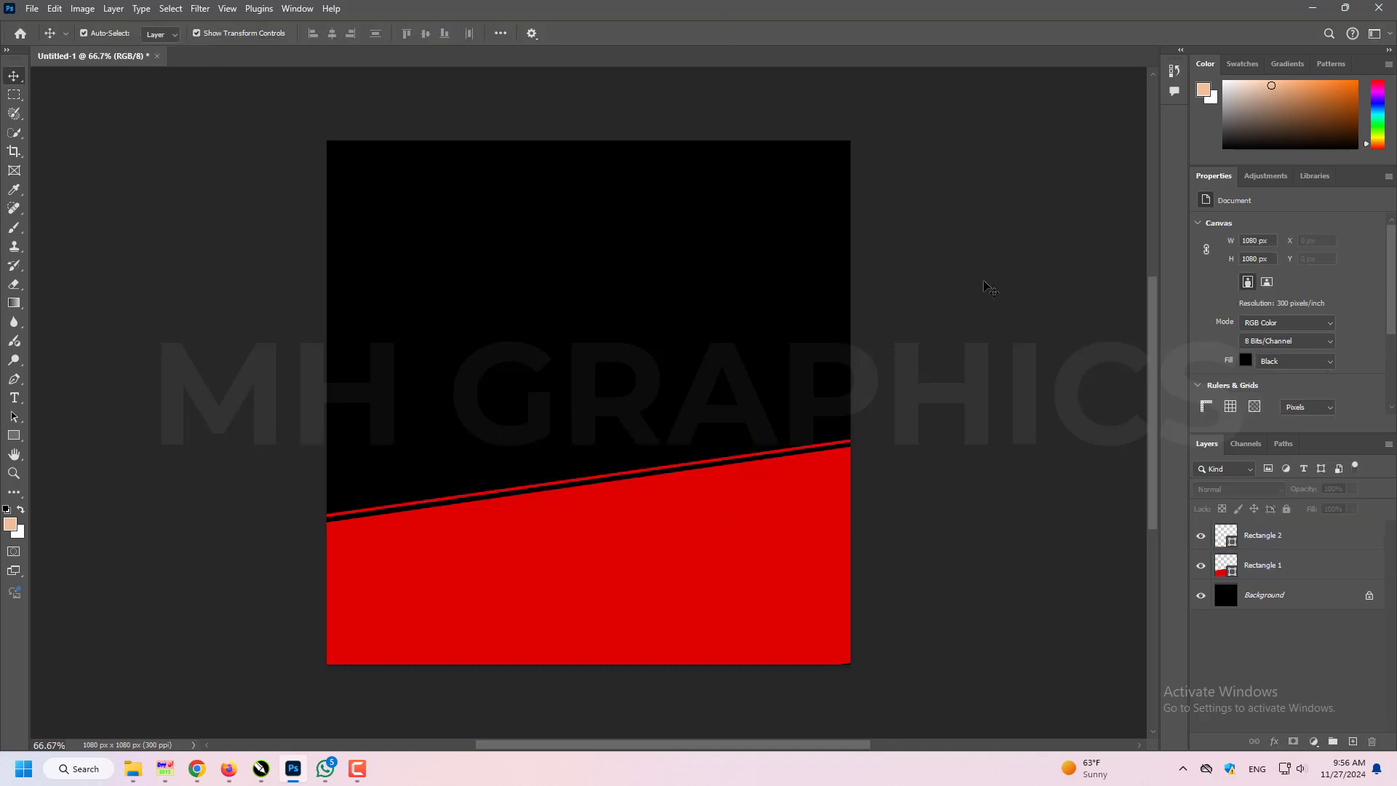
Step: Duplicate the thin red stripe twice, nudging each copy upward to make three evenly spaced parallel lines above the red shape
{"action": "left_click", "coordinate": [742, 453]}
{"action": "key", "text": "ctrl+j"}
{"action": "key", "text": "Up"}
{"action": "key", "text": "Up"}
{"action": "key", "text": "Up"}
{"action": "key", "text": "Up"}
{"action": "key", "text": "Up"}
{"action": "key", "text": "Up"}
{"action": "key", "text": "Up"}
{"action": "key", "text": "Up"}
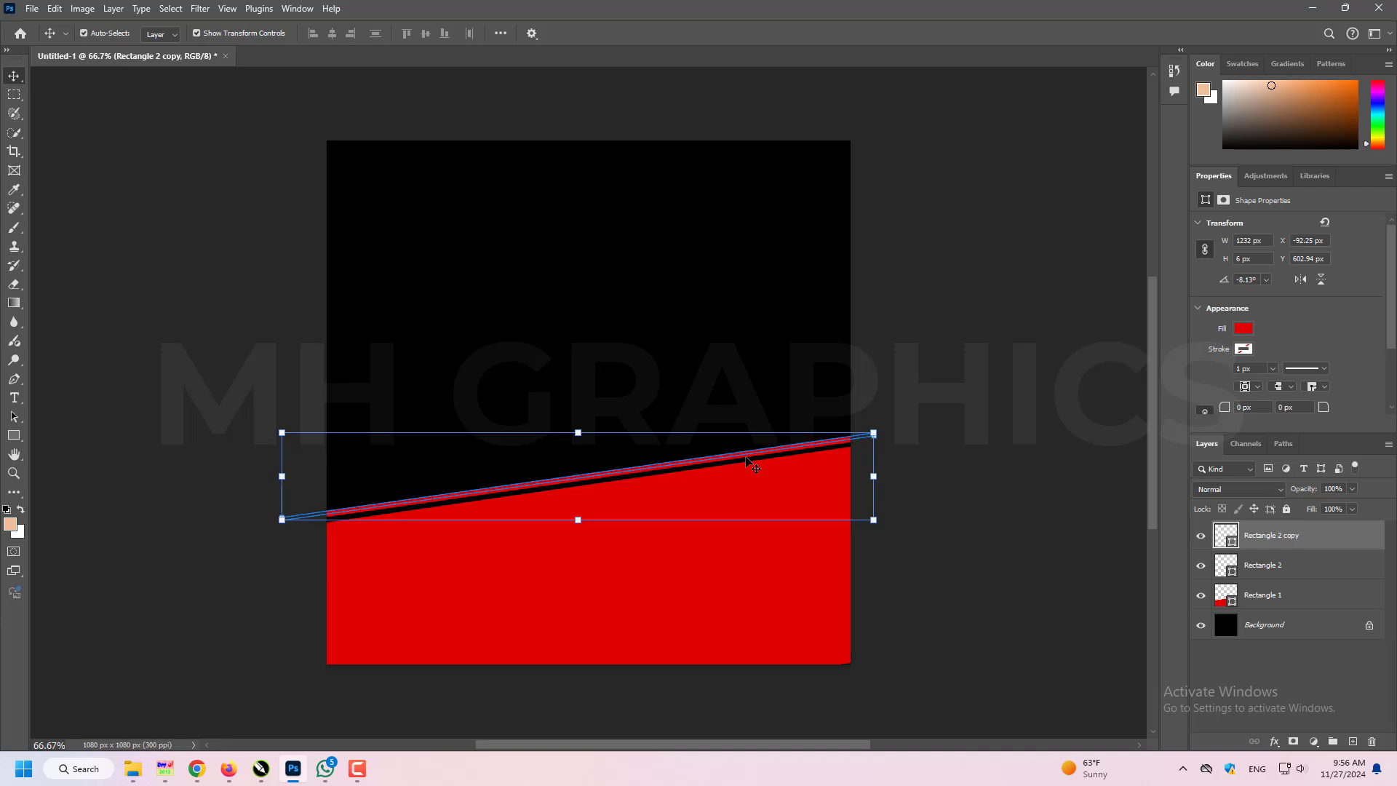
{"action": "key", "text": "ctrl+j"}
{"action": "key", "text": "Up"}
{"action": "key", "text": "Up"}
{"action": "key", "text": "Up"}
{"action": "key", "text": "Up"}
{"action": "key", "text": "Up"}
{"action": "key", "text": "Up"}
{"action": "key", "text": "Up"}
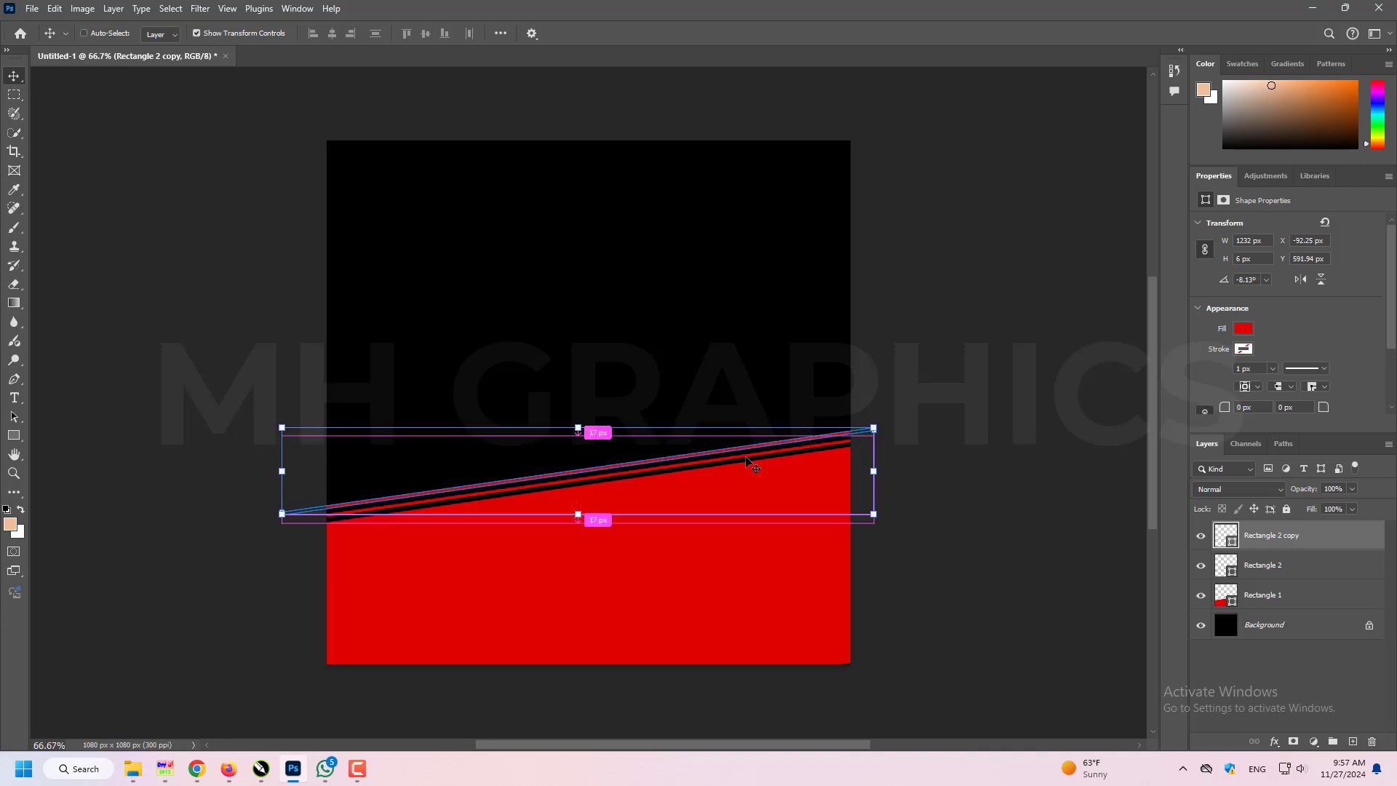
{"action": "key", "text": "Up"}
{"action": "key", "text": "Up"}
{"action": "key", "text": "Up"}
{"action": "key", "text": "Up"}
{"action": "key", "text": "Up"}
{"action": "key", "text": "Up"}
{"action": "key", "text": "Up"}
{"action": "key", "text": "Up"}
{"action": "key", "text": "Up"}
{"action": "key", "text": "Up"}
{"action": "key", "text": "Up"}
{"action": "key", "text": "Up"}
{"action": "key", "text": "Up"}
{"action": "key", "text": "Up"}
{"action": "key", "text": "Up"}
{"action": "key", "text": "Up"}
{"action": "key", "text": "Up"}
{"action": "key", "text": "Up"}
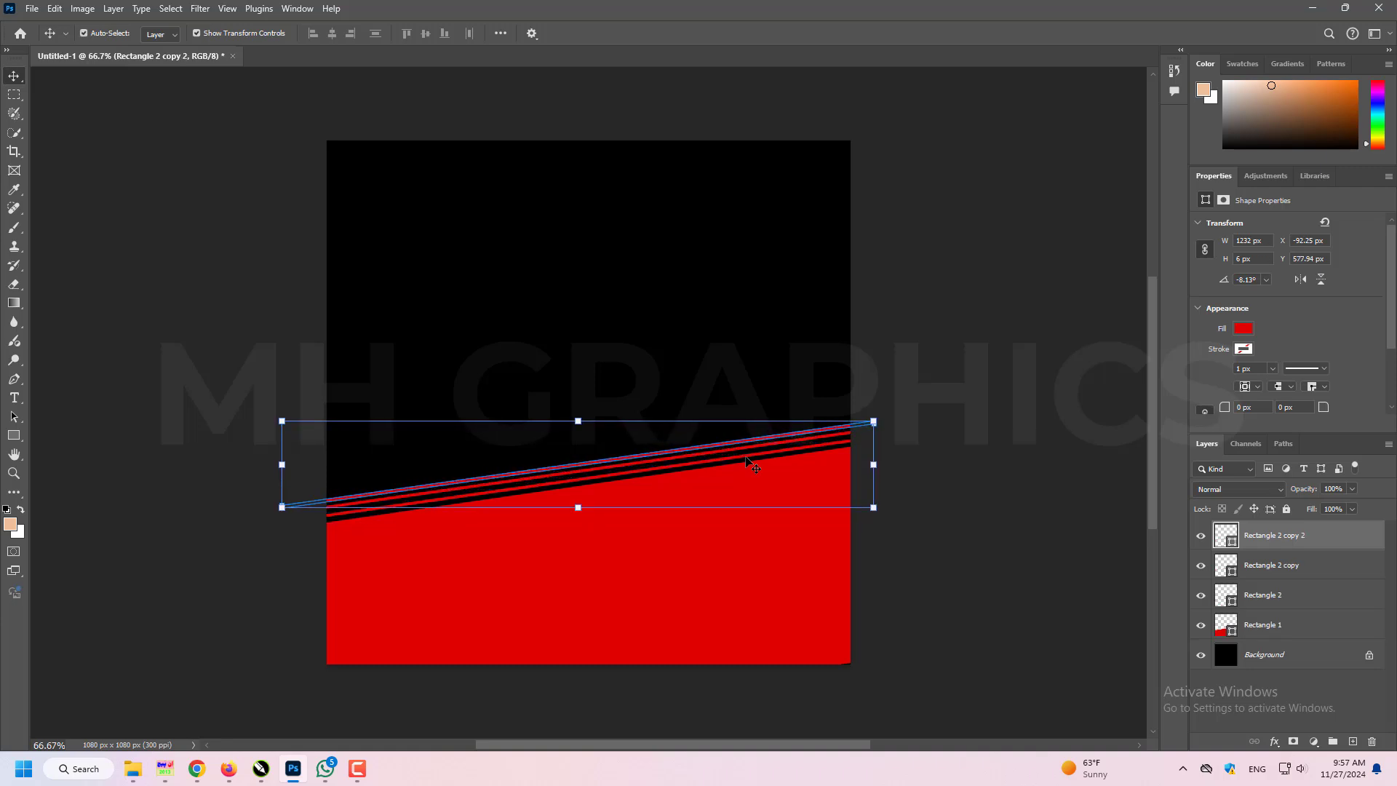
{"action": "left_click", "coordinate": [1008, 331]}
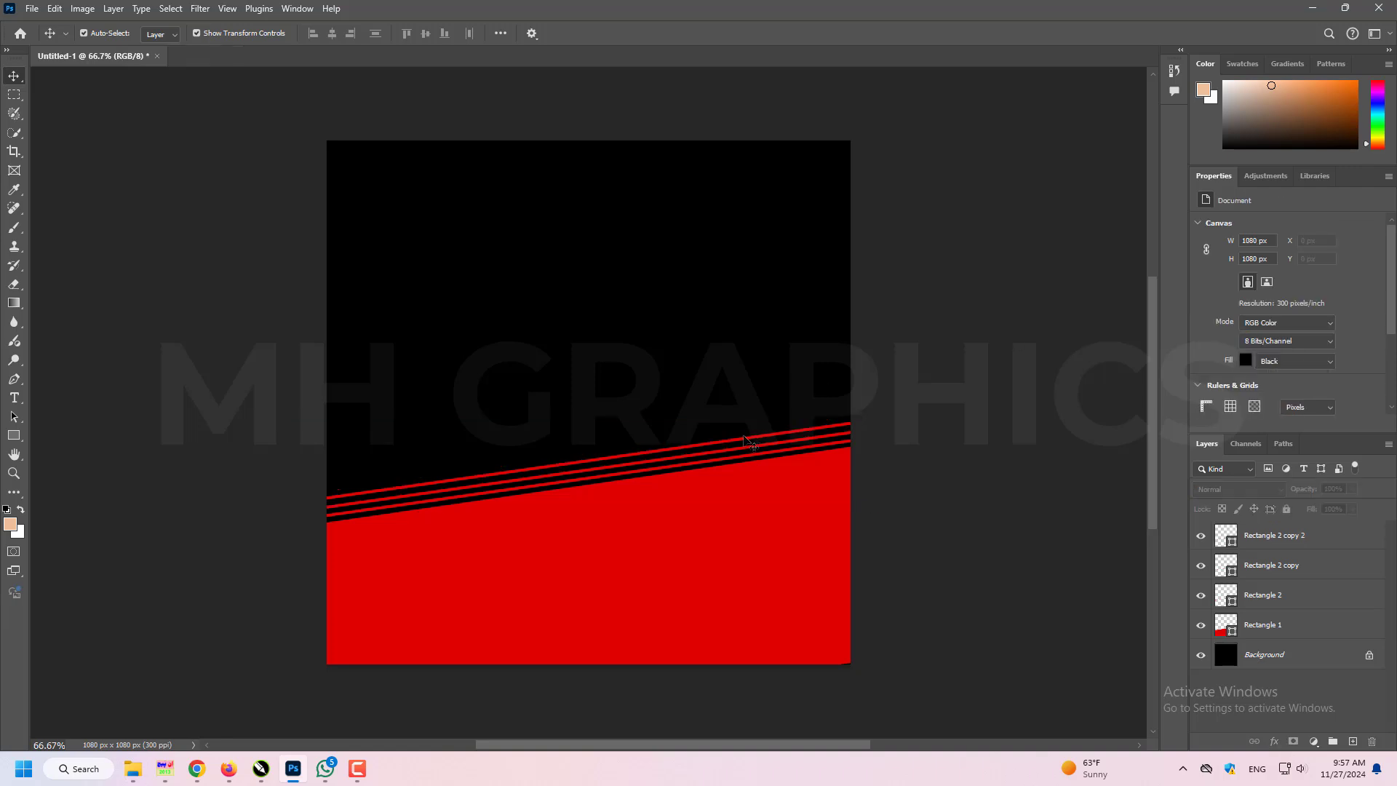
Step: Draw a rectangle of about 1167 × 33 px across the canvas above the red stripes and fill it with dark grey
{"action": "left_click", "coordinate": [15, 433]}
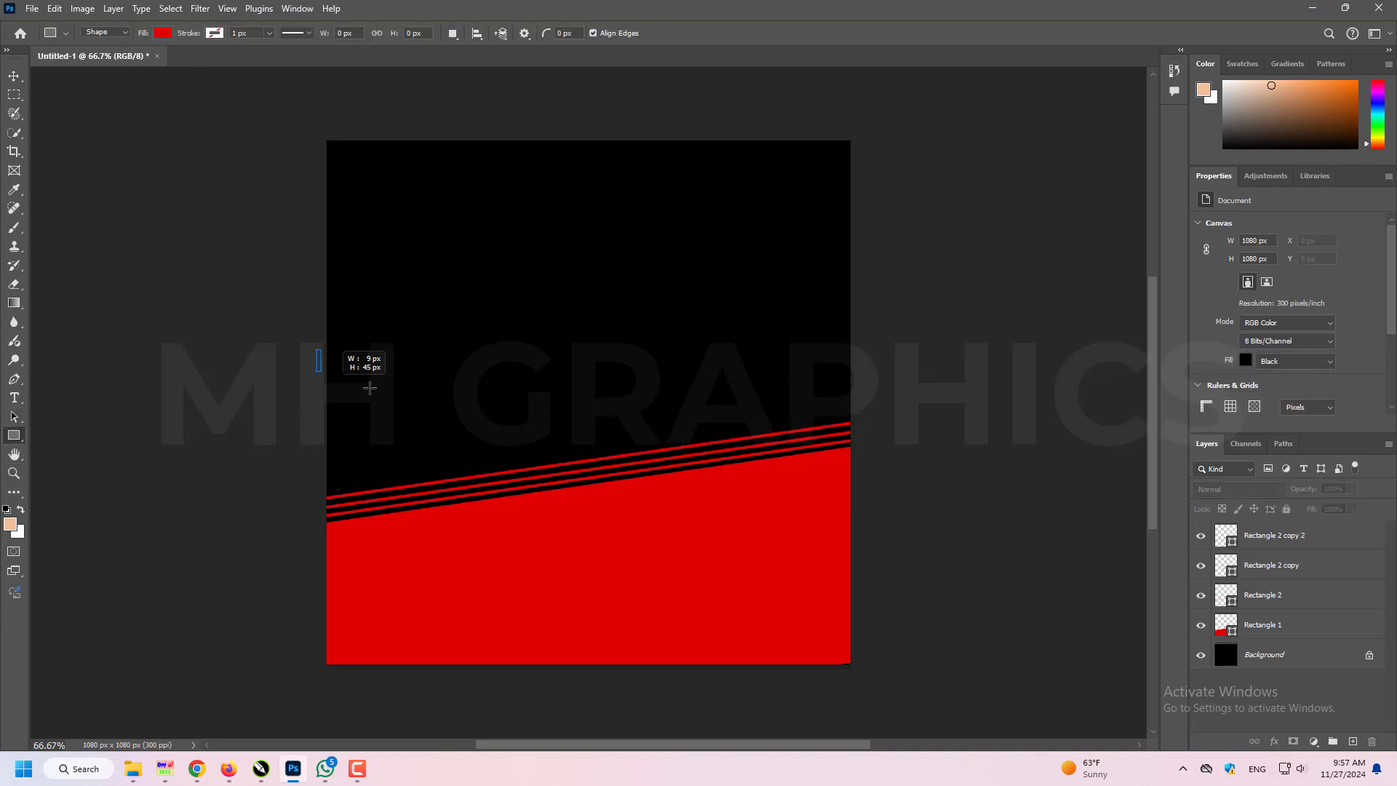
{"action": "left_click_drag", "start_coordinate": [369, 388], "coordinate": [882, 364]}
{"action": "left_click", "coordinate": [1246, 329]}
{"action": "left_click", "coordinate": [1386, 357]}
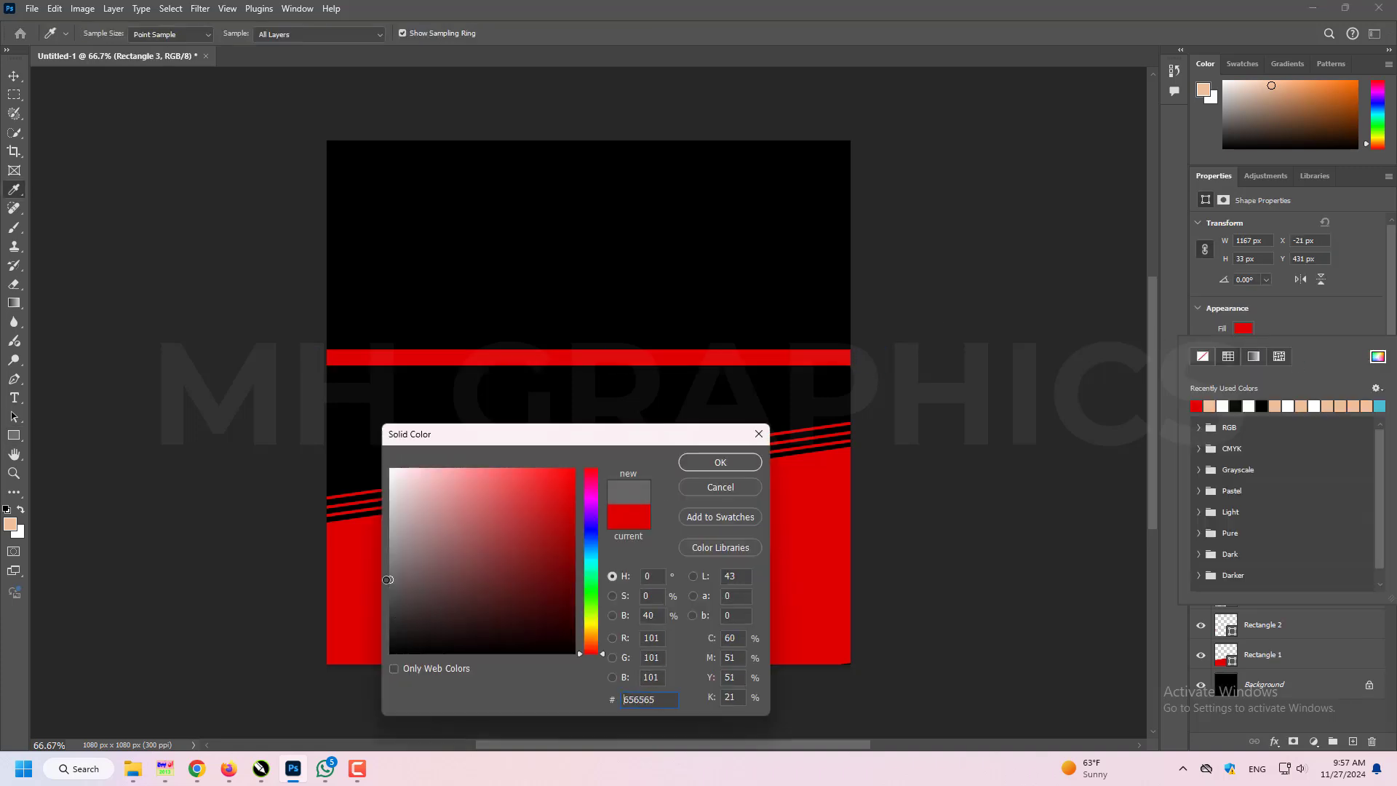
{"action": "left_click", "coordinate": [721, 465]}
{"action": "key", "text": "Escape"}
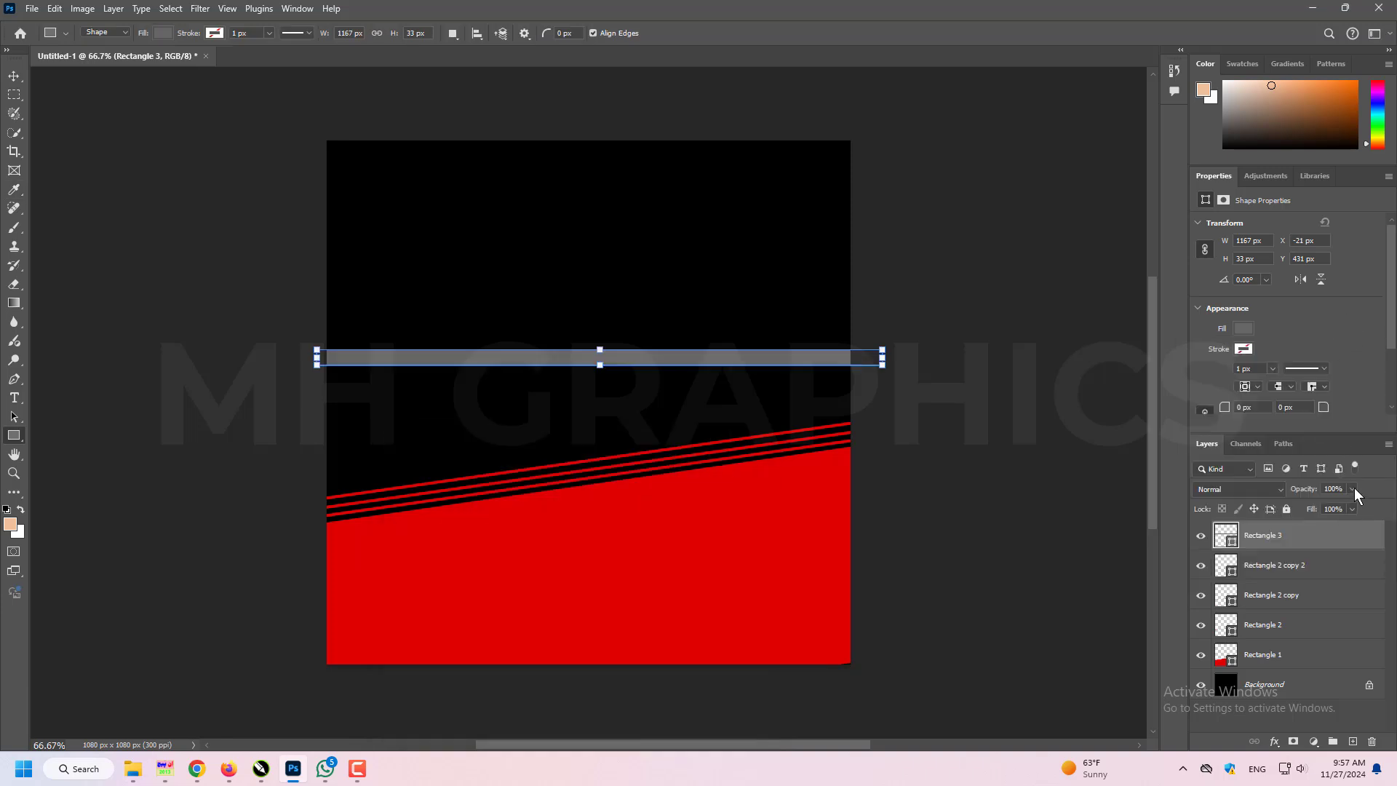
Step: Lower the grey band's layer opacity to 45%
{"action": "left_click_drag", "start_coordinate": [1324, 509], "coordinate": [1315, 502]}
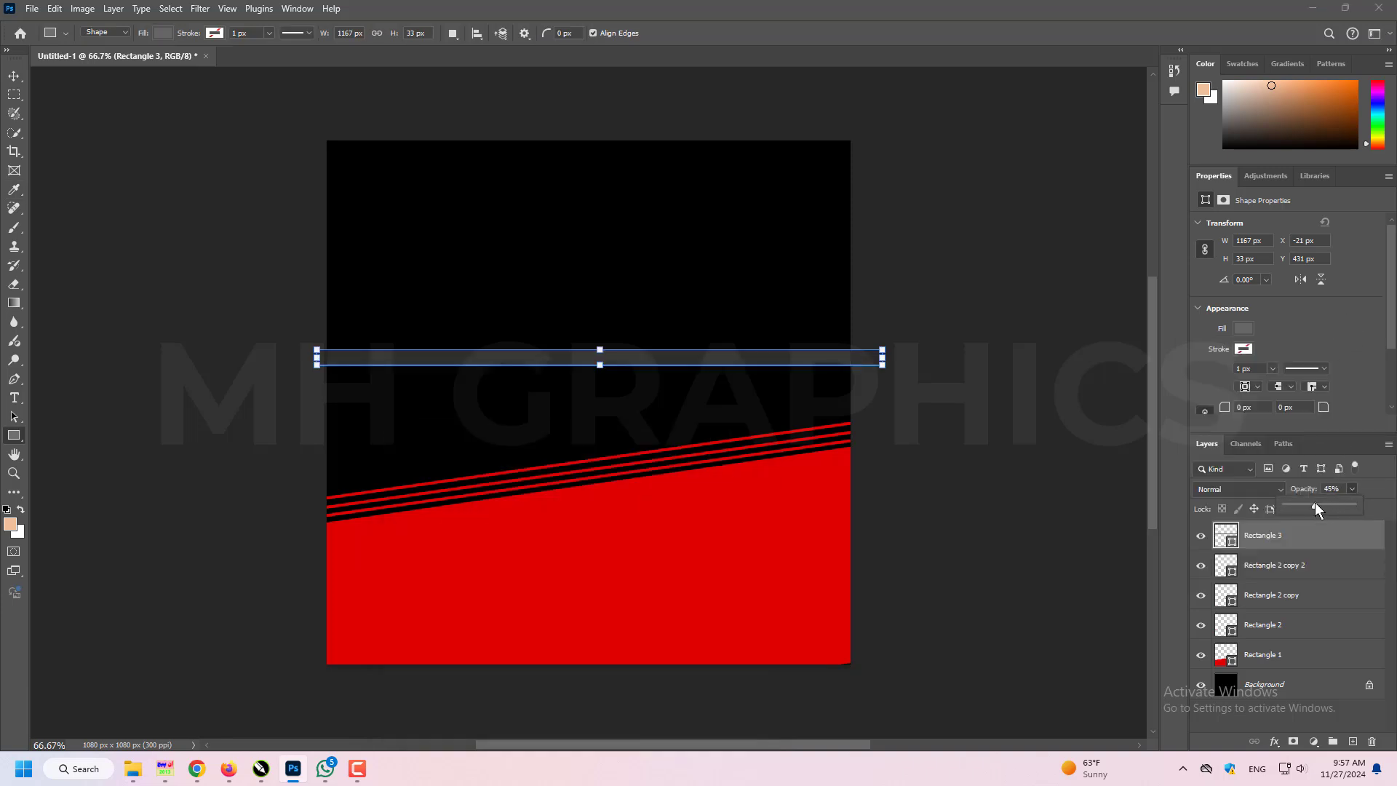
{"action": "left_click", "coordinate": [595, 167]}
{"action": "left_click", "coordinate": [736, 325]}
Step: Move the grey band directly above the red stripes and rotate it to about -8.23° so it runs parallel to them
{"action": "key", "text": "v"}
{"action": "left_click_drag", "start_coordinate": [764, 366], "coordinate": [732, 418]}
{"action": "left_click_drag", "start_coordinate": [273, 427], "coordinate": [280, 457]}
{"action": "left_click_drag", "start_coordinate": [422, 430], "coordinate": [432, 464]}
{"action": "left_click_drag", "start_coordinate": [277, 495], "coordinate": [280, 502]}
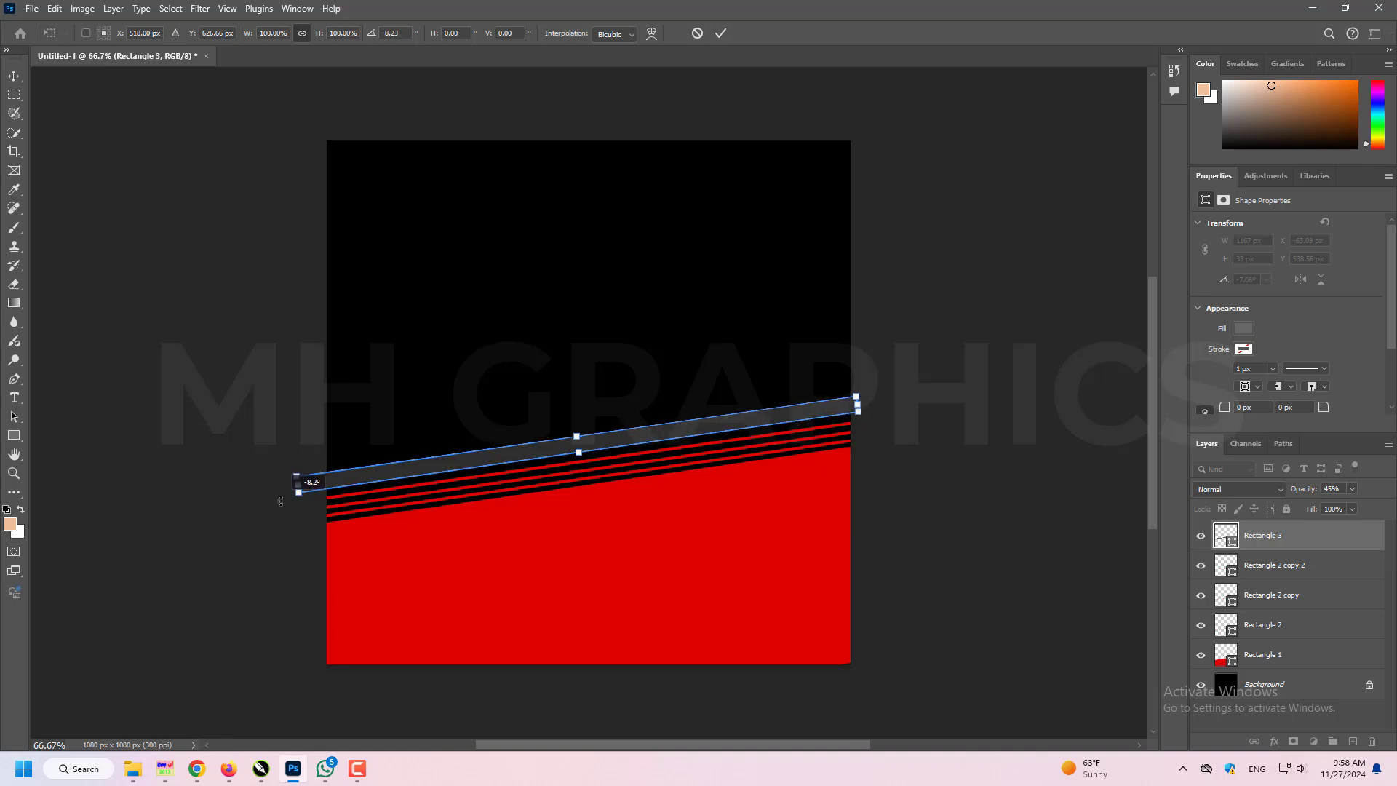
{"action": "key", "text": "Return"}
{"action": "left_click", "coordinate": [1101, 497]}
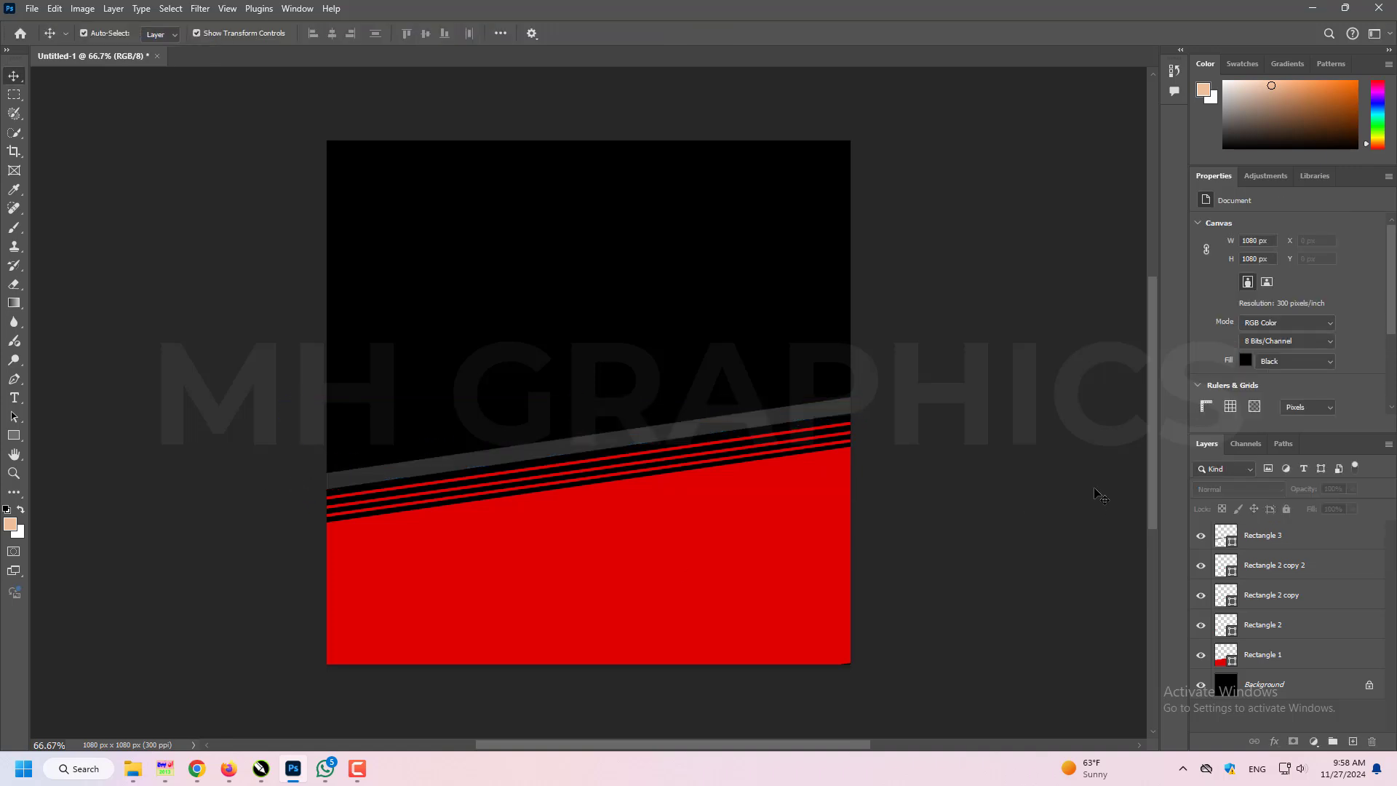
Step: Duplicate the slanted grey band and place the copy just above the original with a narrow gap
{"action": "left_click", "coordinate": [689, 430]}
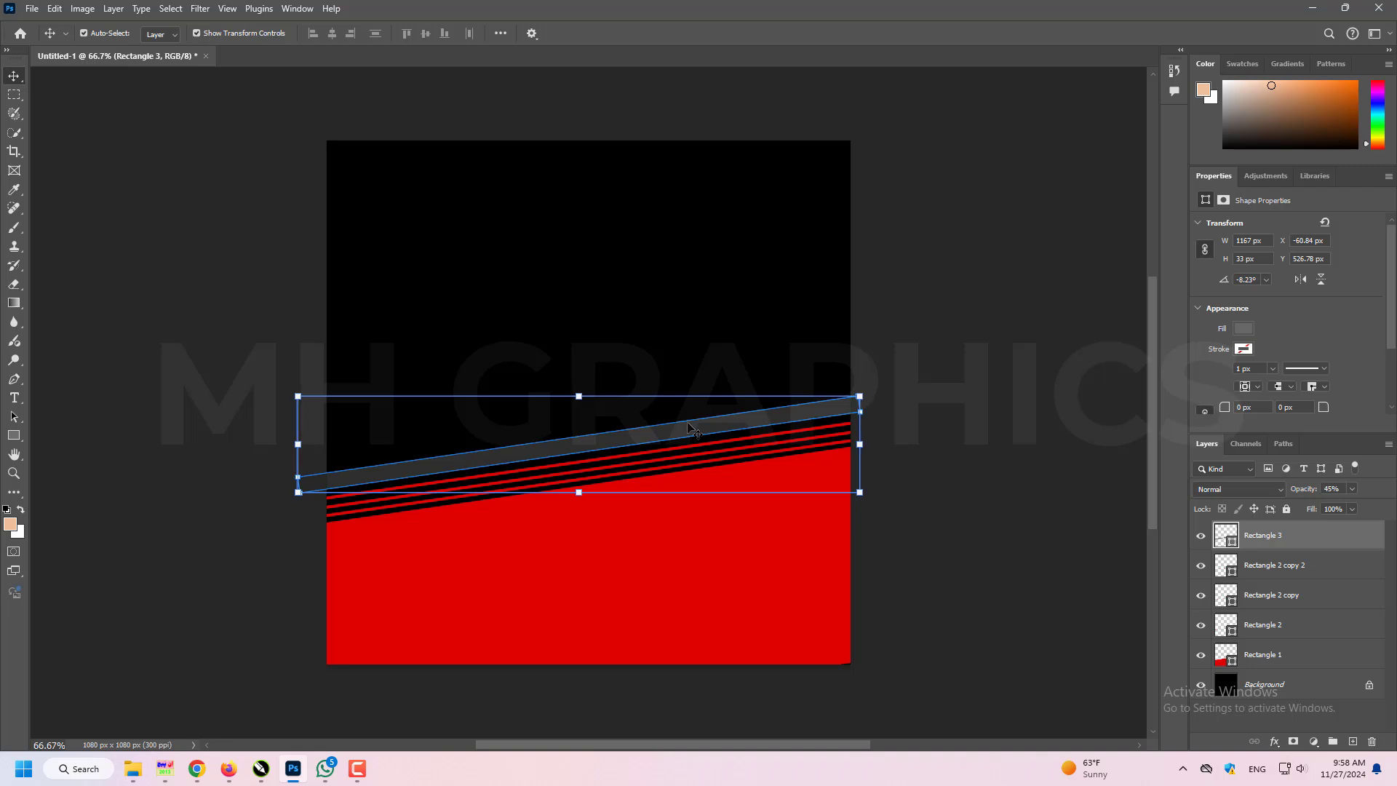
{"action": "mouse_move", "coordinate": [688, 430]}
{"action": "left_mouse_down"}
{"action": "mouse_move", "coordinate": [684, 451]}
{"action": "mouse_move", "coordinate": [688, 428]}
{"action": "left_mouse_up"}
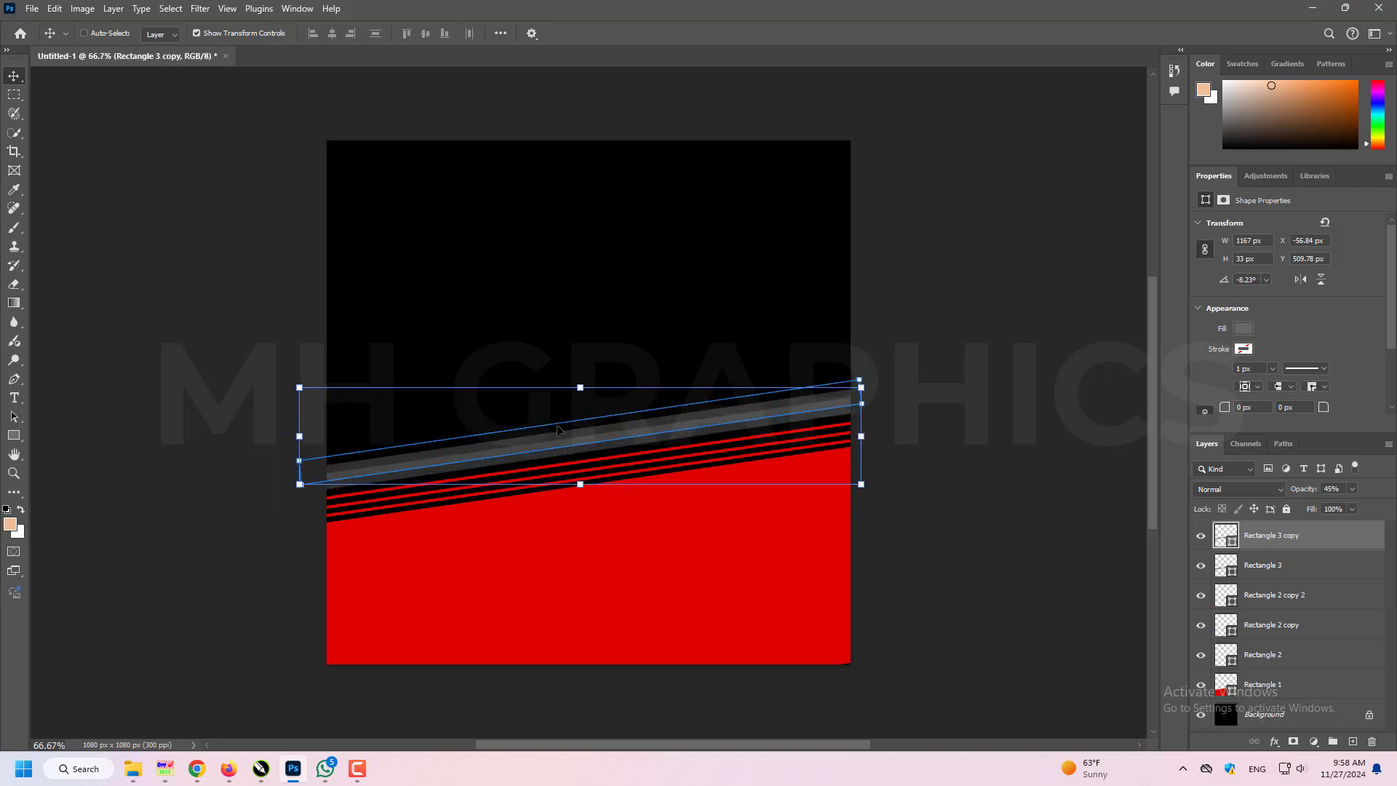
{"action": "left_click_drag", "start_coordinate": [557, 430], "coordinate": [559, 430]}
{"action": "left_click", "coordinate": [710, 283]}
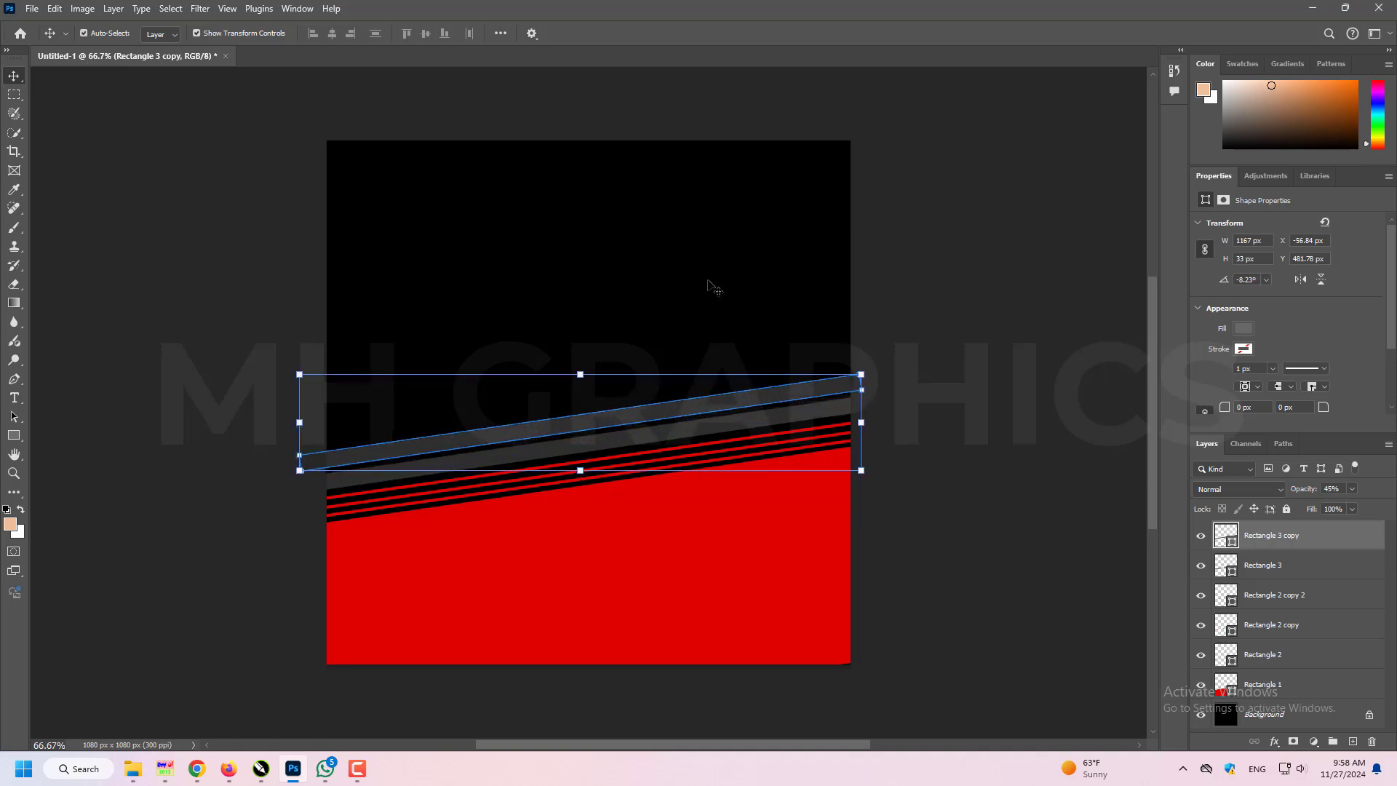
Step: Duplicate the two slanted grey bands and place the copies directly above them with the same narrow gap
{"action": "left_click", "coordinate": [830, 417], "text": "shift"}
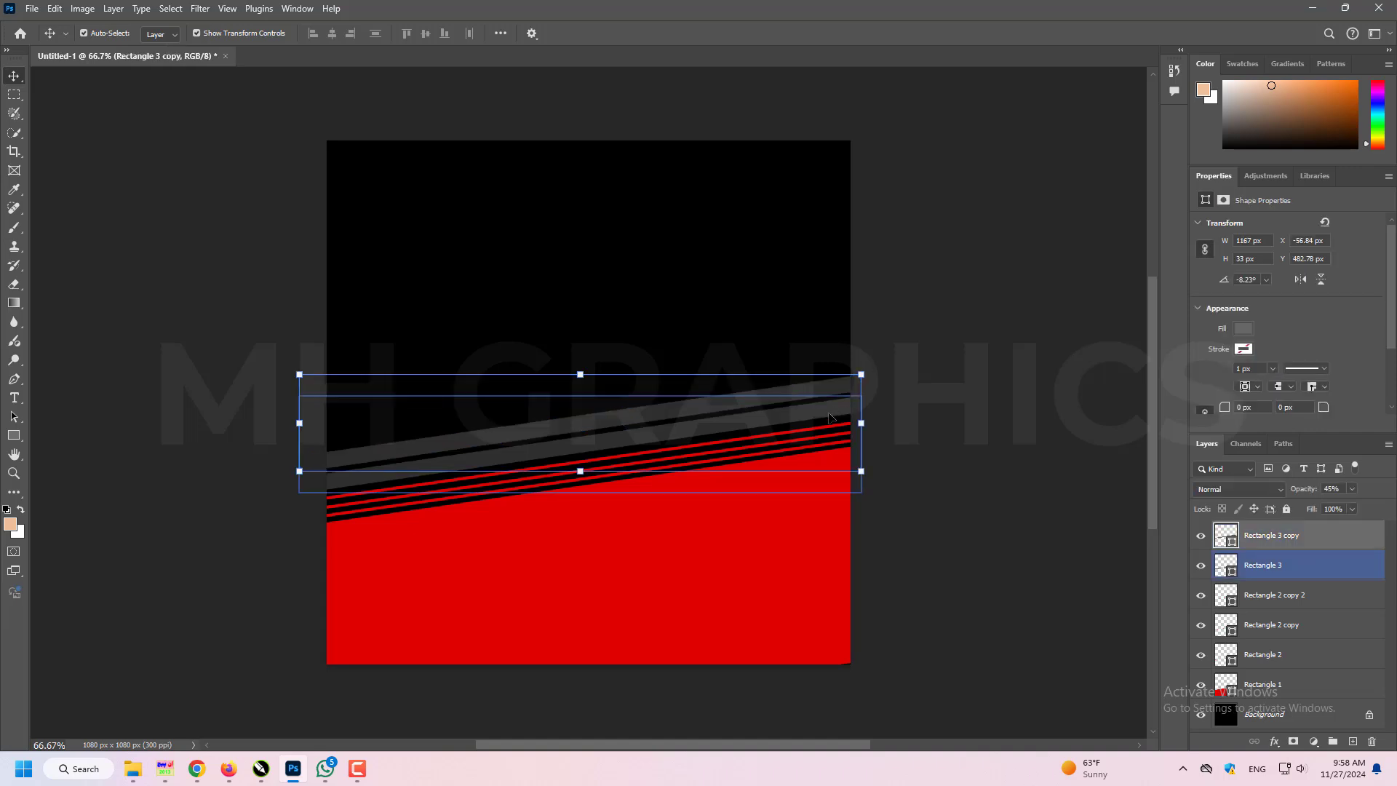
{"action": "key", "text": "ctrl+j"}
{"action": "key", "text": "Up"}
{"action": "key", "text": "Up"}
{"action": "key", "text": "Up"}
{"action": "key", "text": "Up"}
{"action": "key", "text": "Up"}
{"action": "key", "text": "Up"}
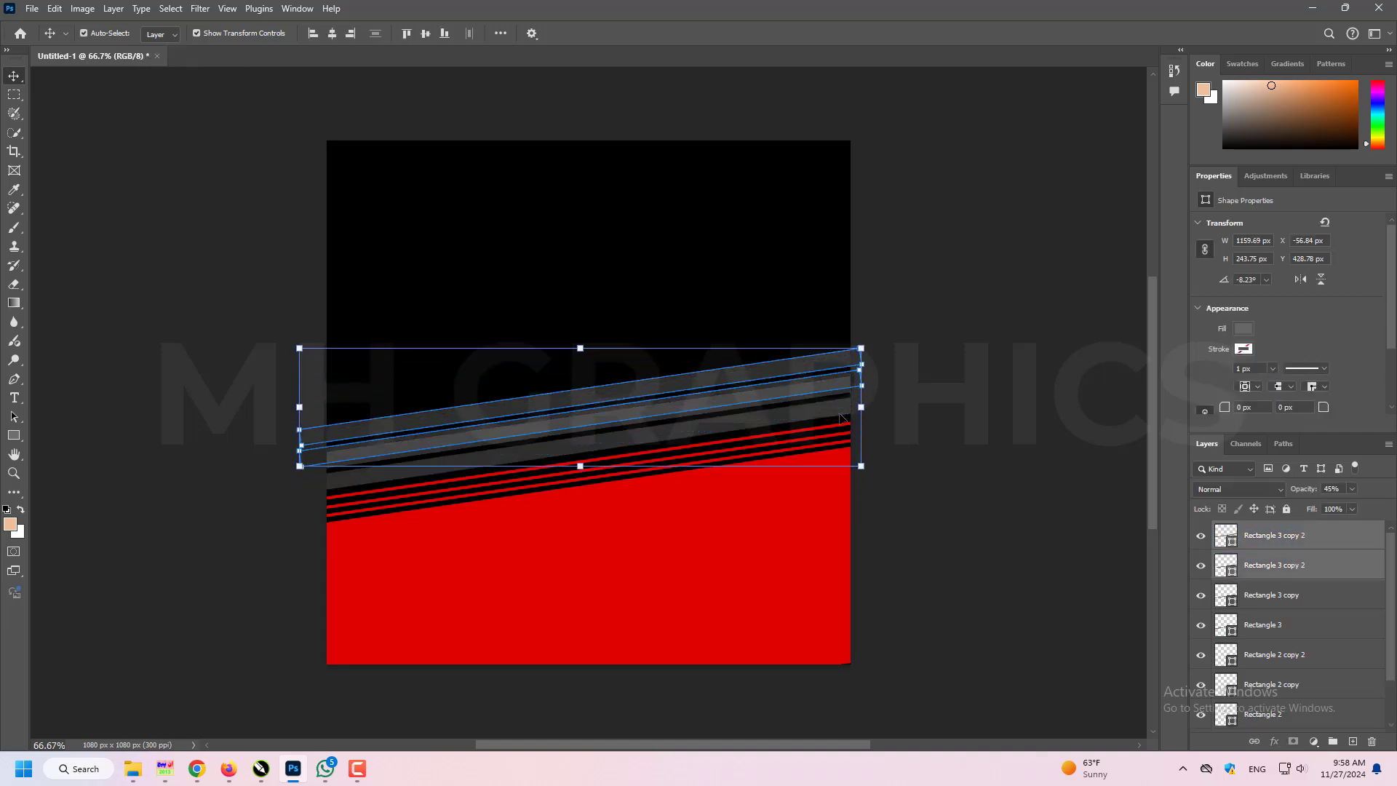
{"action": "left_click", "coordinate": [898, 453]}
Step: Duplicate all four grey bands together and move the copies directly above the originals, keeping the narrow gap
{"action": "left_click_drag", "start_coordinate": [844, 305], "coordinate": [270, 502]}
{"action": "left_click", "coordinate": [1260, 549]}
{"action": "left_click", "coordinate": [1258, 566], "text": "shift"}
{"action": "left_click", "coordinate": [1257, 595], "text": "shift"}
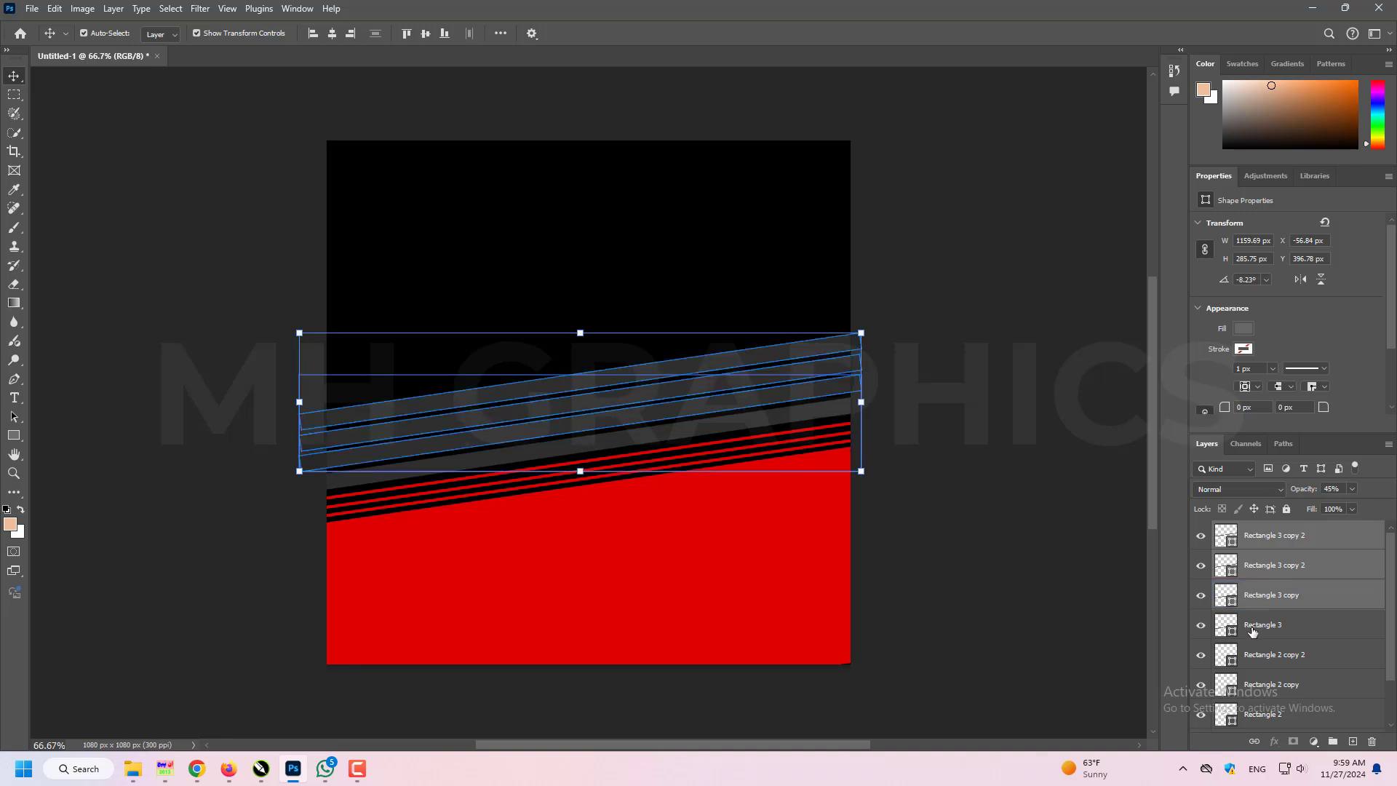
{"action": "left_click", "coordinate": [1253, 625], "text": "shift"}
{"action": "key", "text": "shift+Up"}
{"action": "key", "text": "shift+Up"}
{"action": "key", "text": "shift+Up"}
{"action": "key", "text": "shift+Up"}
{"action": "key", "text": "shift+Up"}
{"action": "key", "text": "shift+Up"}
{"action": "key", "text": "shift+Up"}
{"action": "key", "text": "shift+Up"}
{"action": "key", "text": "shift+Up"}
{"action": "key", "text": "shift+Up"}
{"action": "key", "text": "shift+Up"}
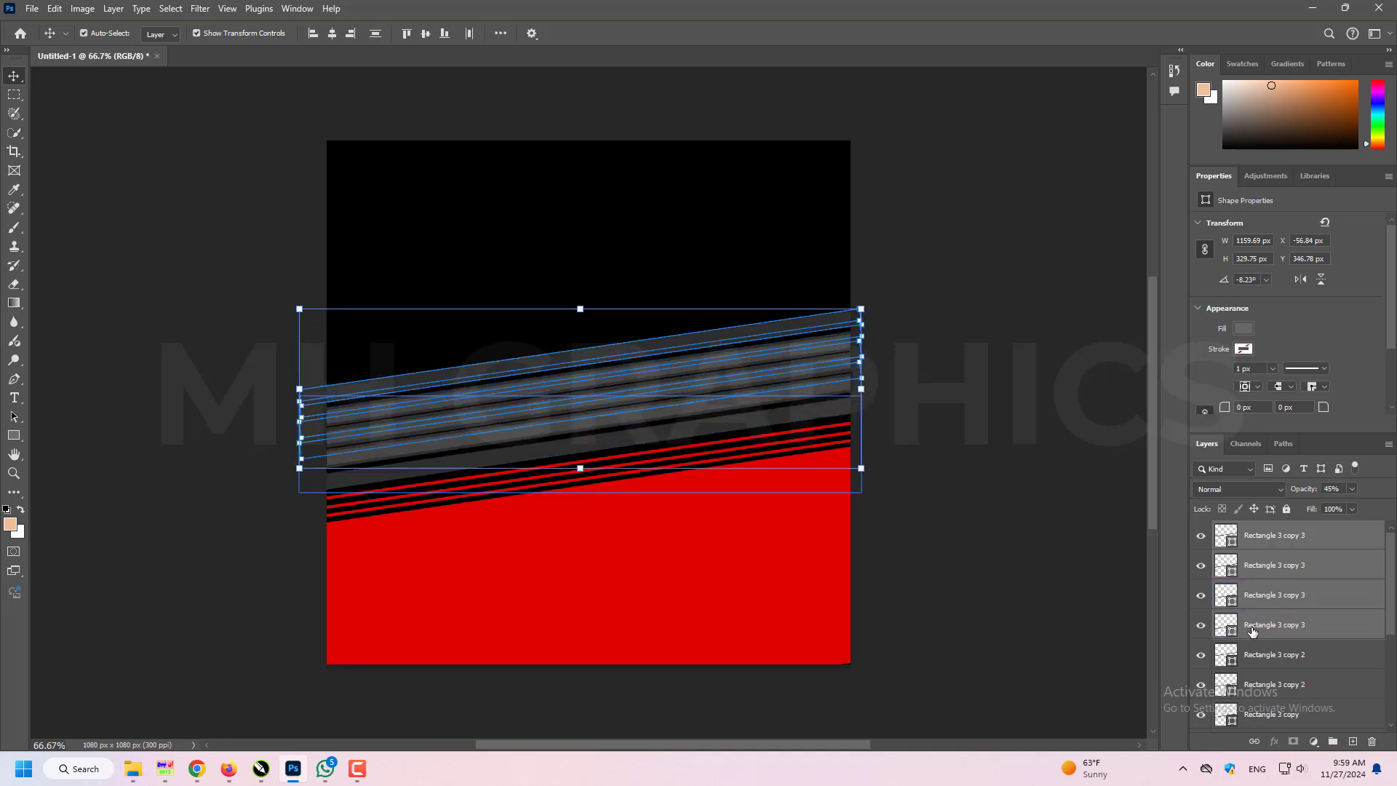
{"action": "key", "text": "shift+Up"}
{"action": "key", "text": "shift+Up"}
{"action": "key", "text": "shift+Up"}
{"action": "key", "text": "shift+Up"}
{"action": "key", "text": "shift+Up"}
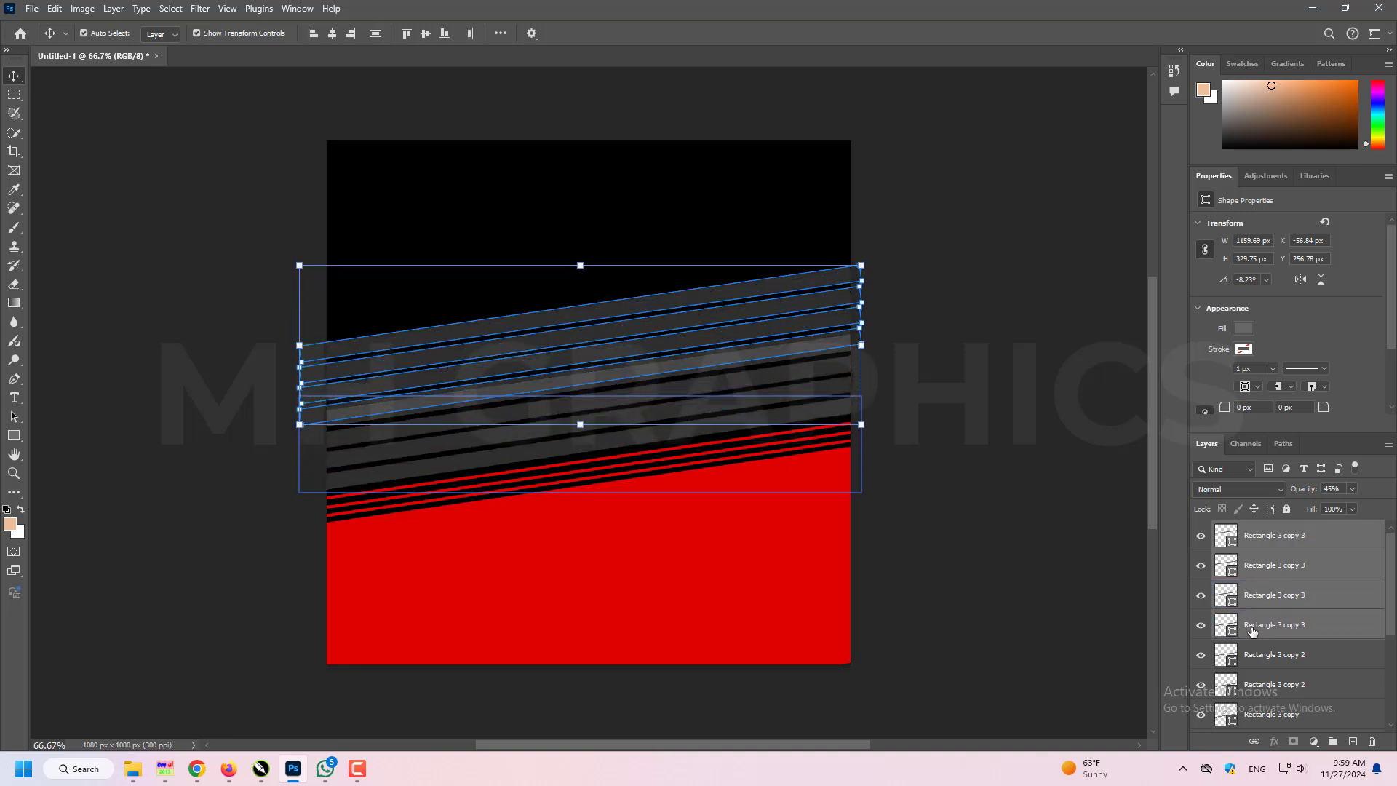
{"action": "key", "text": "shift+Up"}
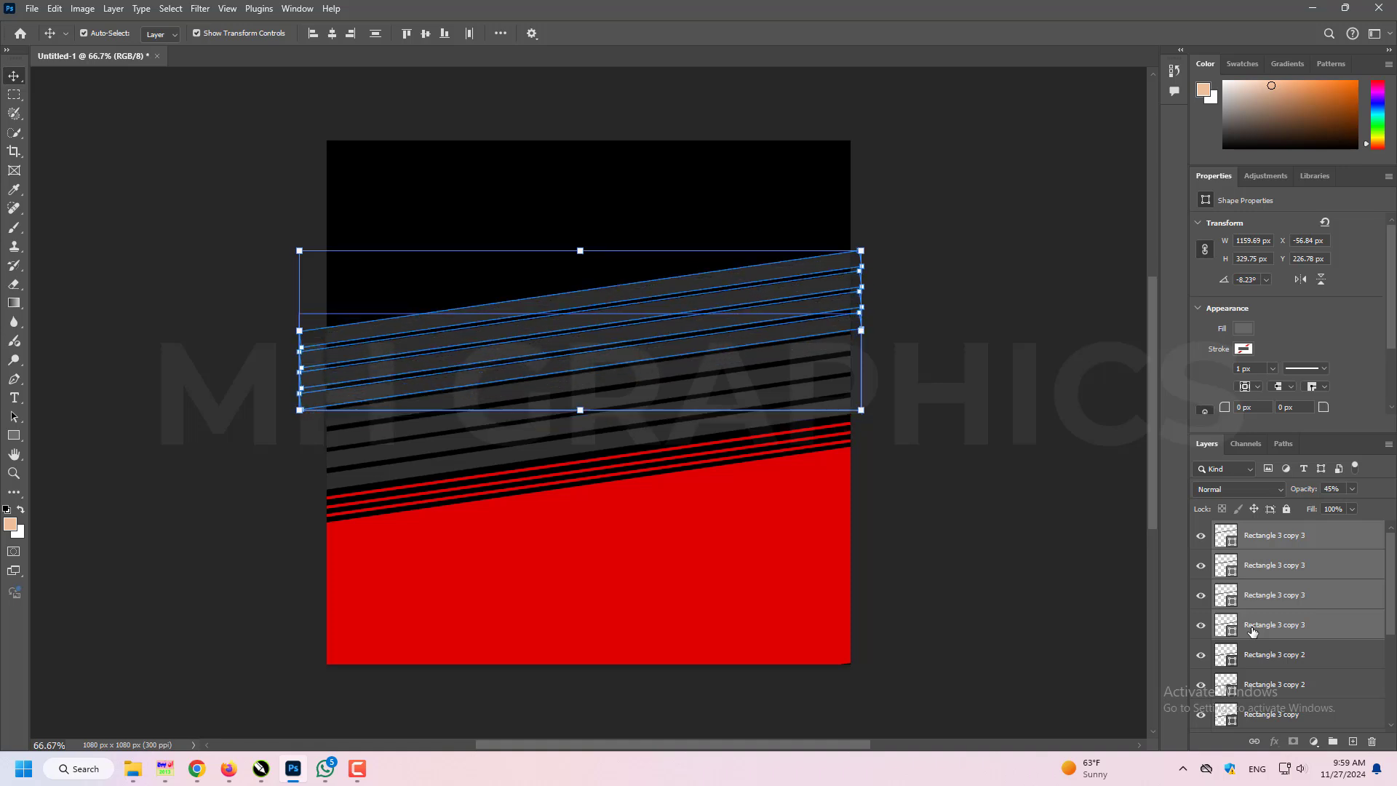
{"action": "key", "text": "Up"}
{"action": "key", "text": "Up"}
{"action": "key", "text": "Up"}
{"action": "key", "text": "Up"}
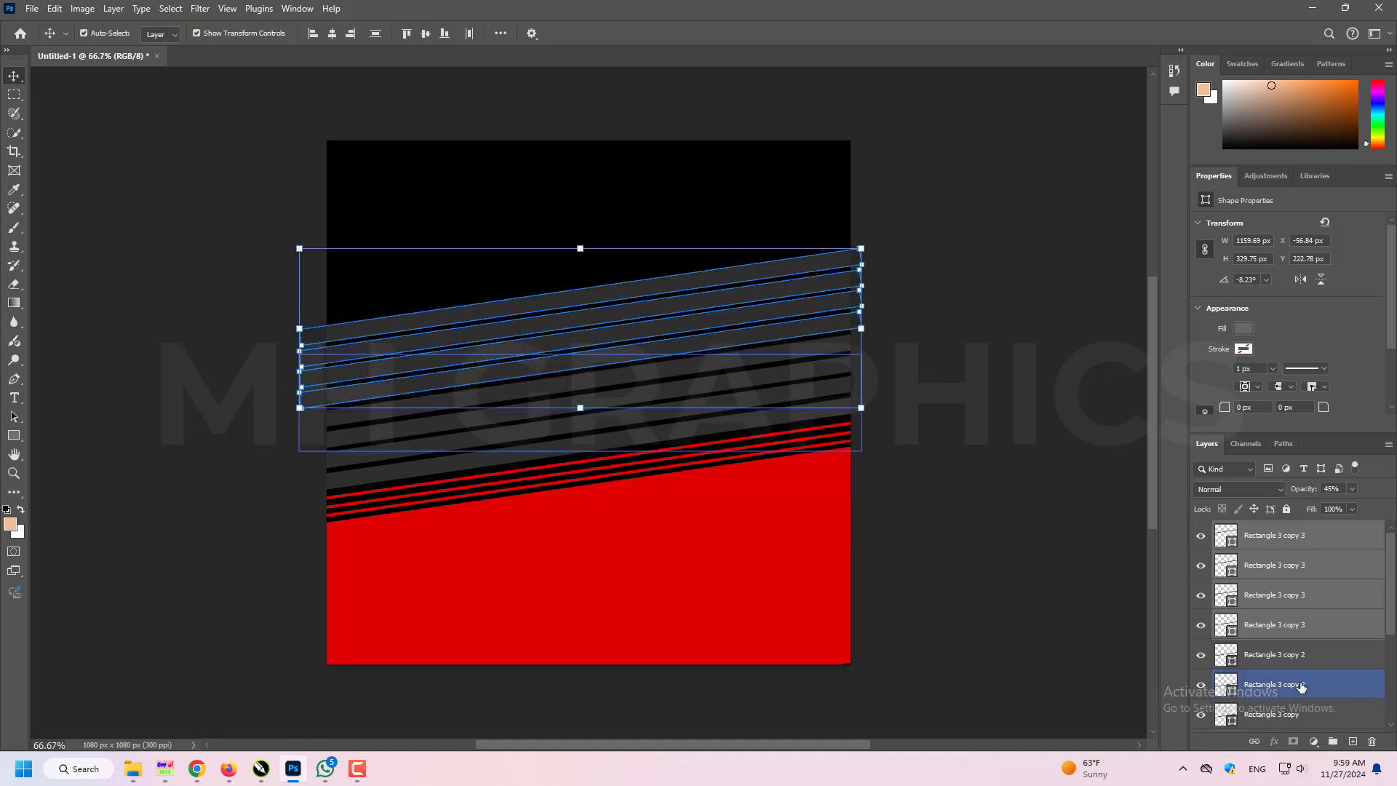
Step: Duplicate the upper four grey bands again and stack the copies above them, evenly spaced toward the canvas's top edge
{"action": "key", "text": "ctrl+j"}
{"action": "key", "text": "shift+Up"}
{"action": "key", "text": "shift+Up"}
{"action": "key", "text": "shift+Up"}
{"action": "key", "text": "shift+Up"}
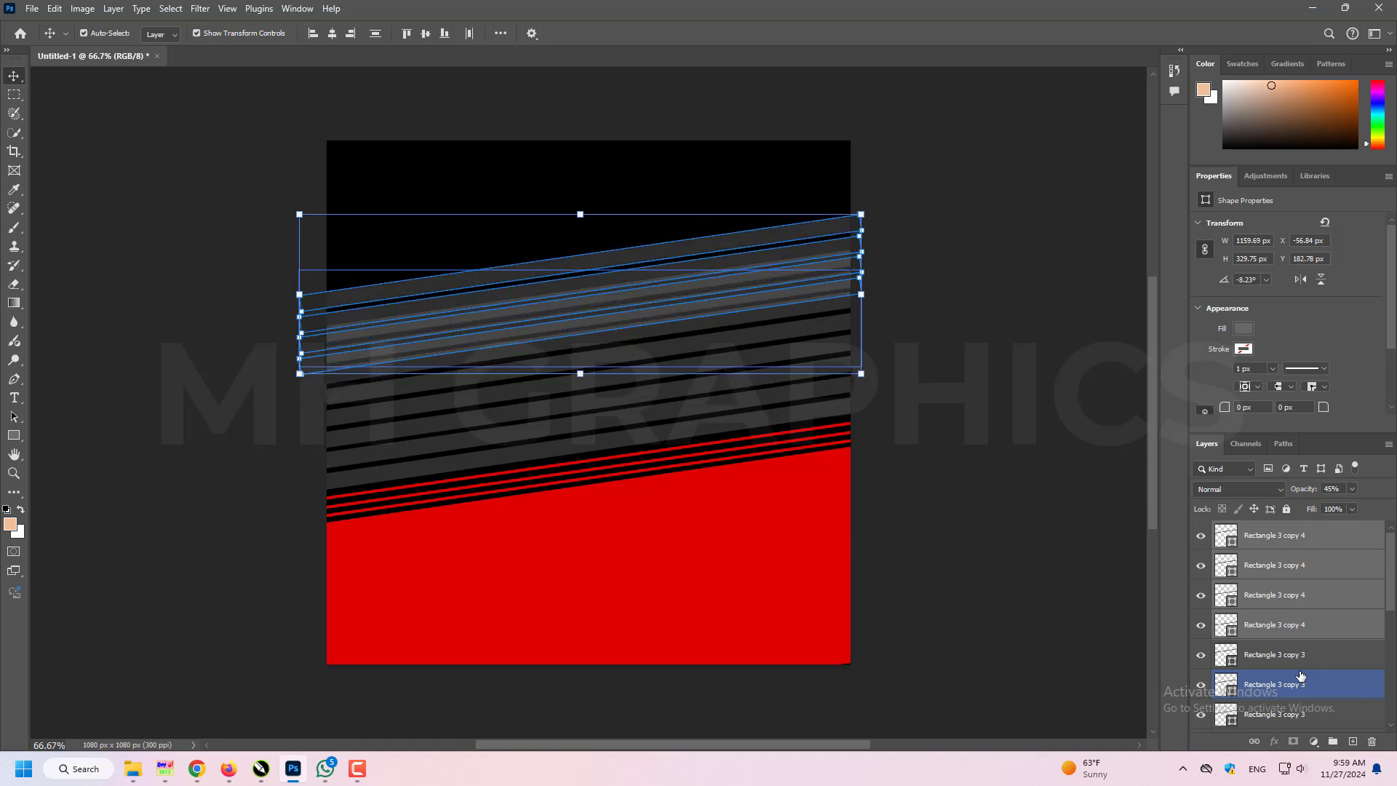
{"action": "key", "text": "shift+Up"}
{"action": "key", "text": "shift+Up"}
{"action": "key", "text": "shift+Up"}
{"action": "key", "text": "shift+Up"}
{"action": "key", "text": "shift+Up"}
{"action": "key", "text": "shift+Up"}
{"action": "key", "text": "shift+Up"}
{"action": "key", "text": "shift+Up"}
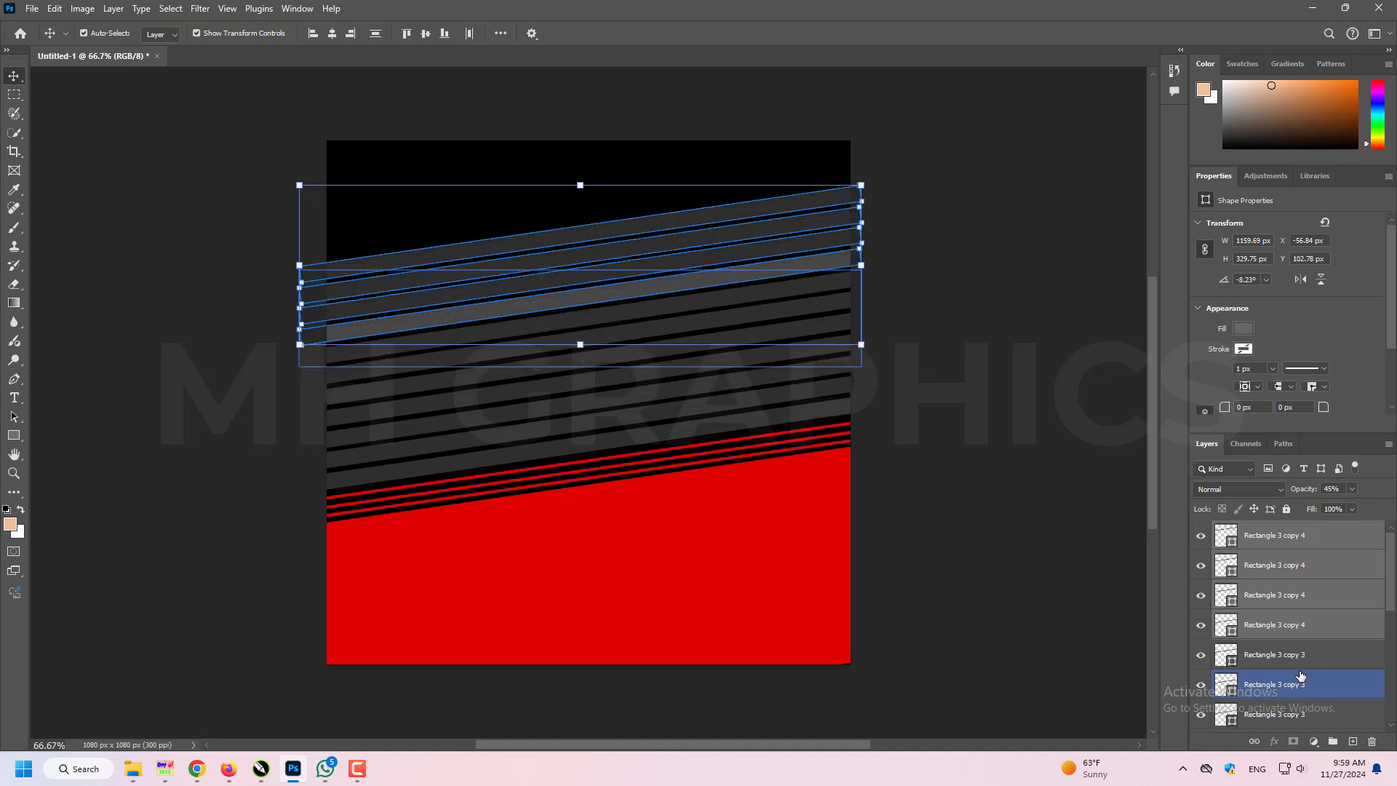
{"action": "key", "text": "shift+Up"}
{"action": "key", "text": "shift+Up"}
{"action": "key", "text": "shift+Up"}
{"action": "key", "text": "shift+Up"}
{"action": "key", "text": "shift+Up"}
{"action": "key", "text": "shift+Up"}
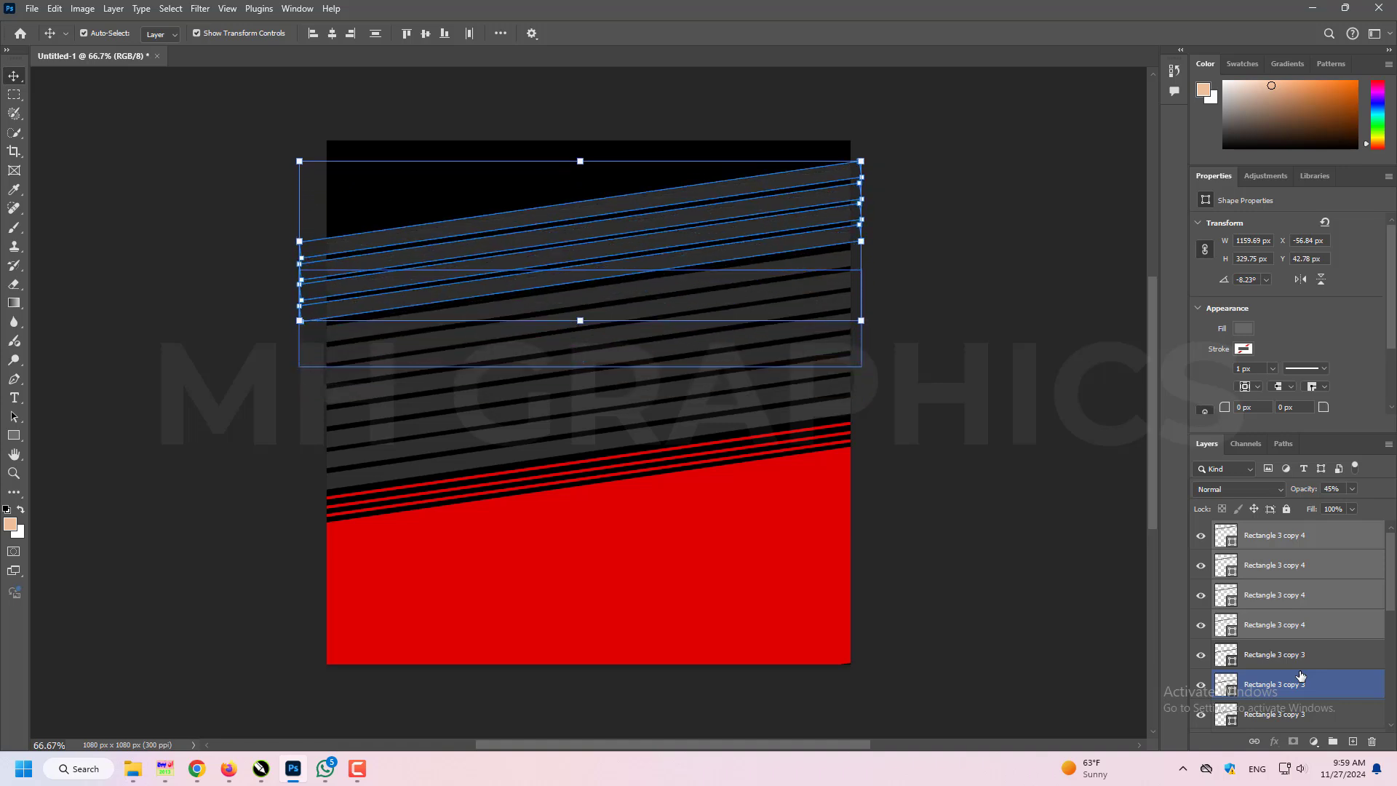
{"action": "key", "text": "Down"}
{"action": "key", "text": "Down"}
{"action": "key", "text": "Down"}
{"action": "key", "text": "Down"}
{"action": "key", "text": "Down"}
{"action": "key", "text": "Down"}
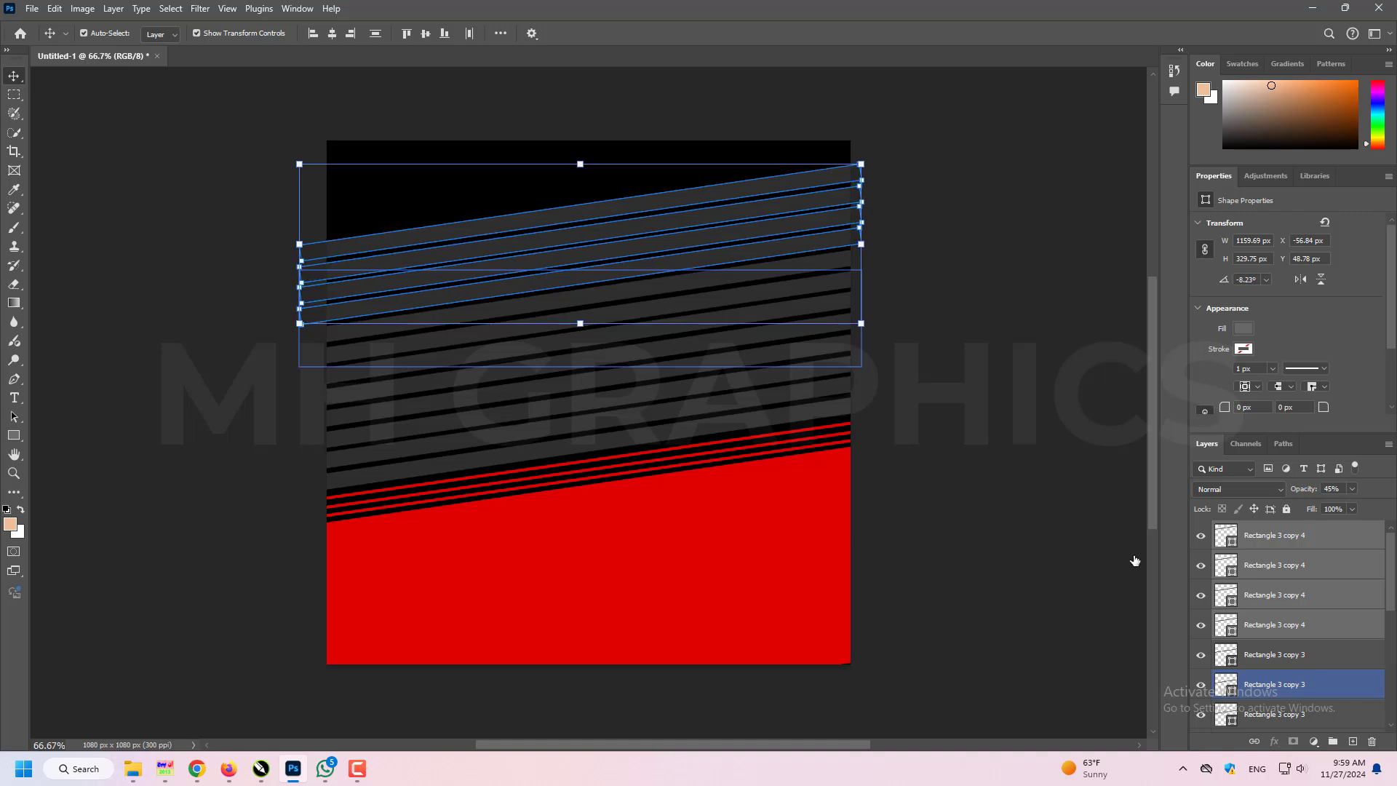
{"action": "left_click", "coordinate": [1135, 560]}
Step: Duplicate the three topmost grey bands and move the copies up past the canvas's top edge with matching spacing
{"action": "left_click", "coordinate": [1280, 537]}
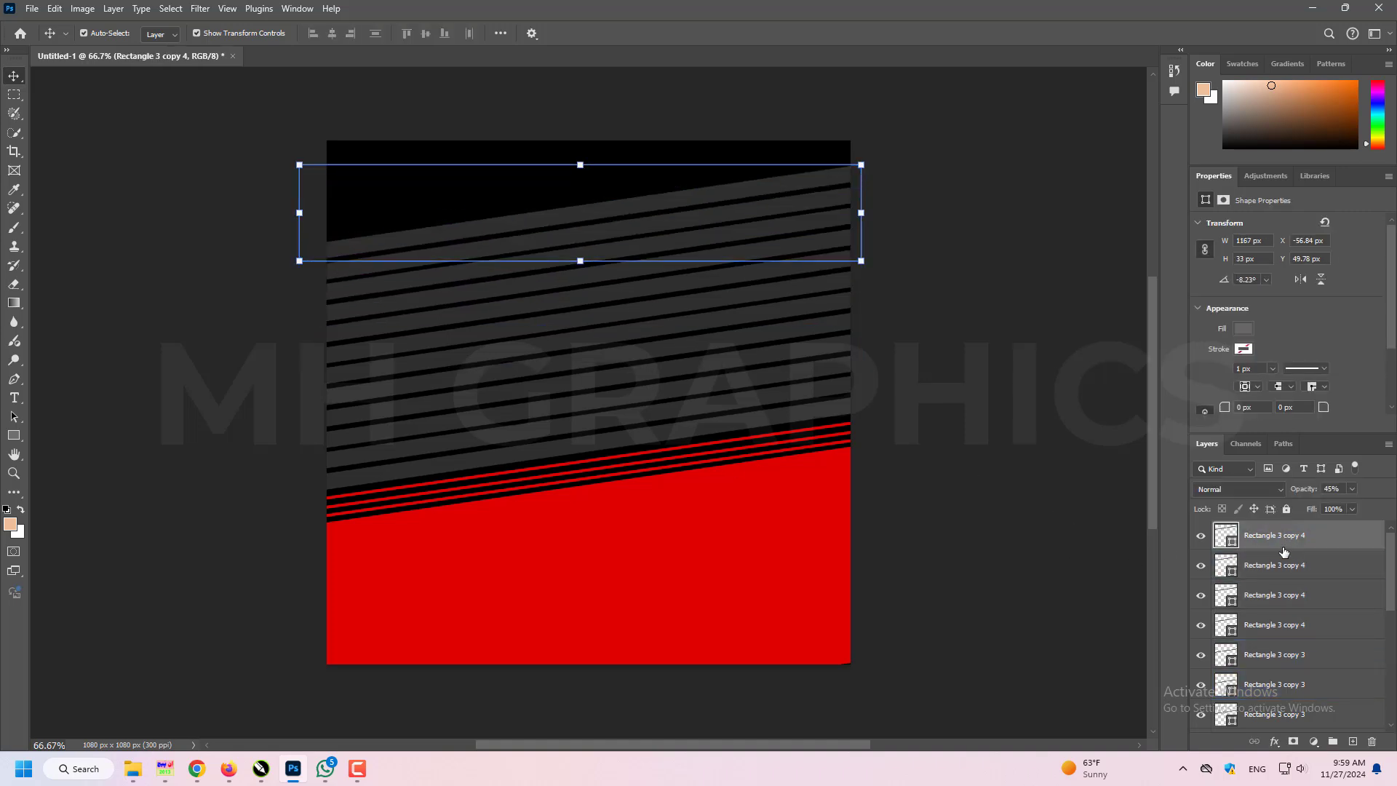
{"action": "left_click", "coordinate": [1272, 597], "text": "shift"}
{"action": "key", "text": "ctrl+j"}
{"action": "key", "text": "shift+Up"}
{"action": "key", "text": "shift+Up"}
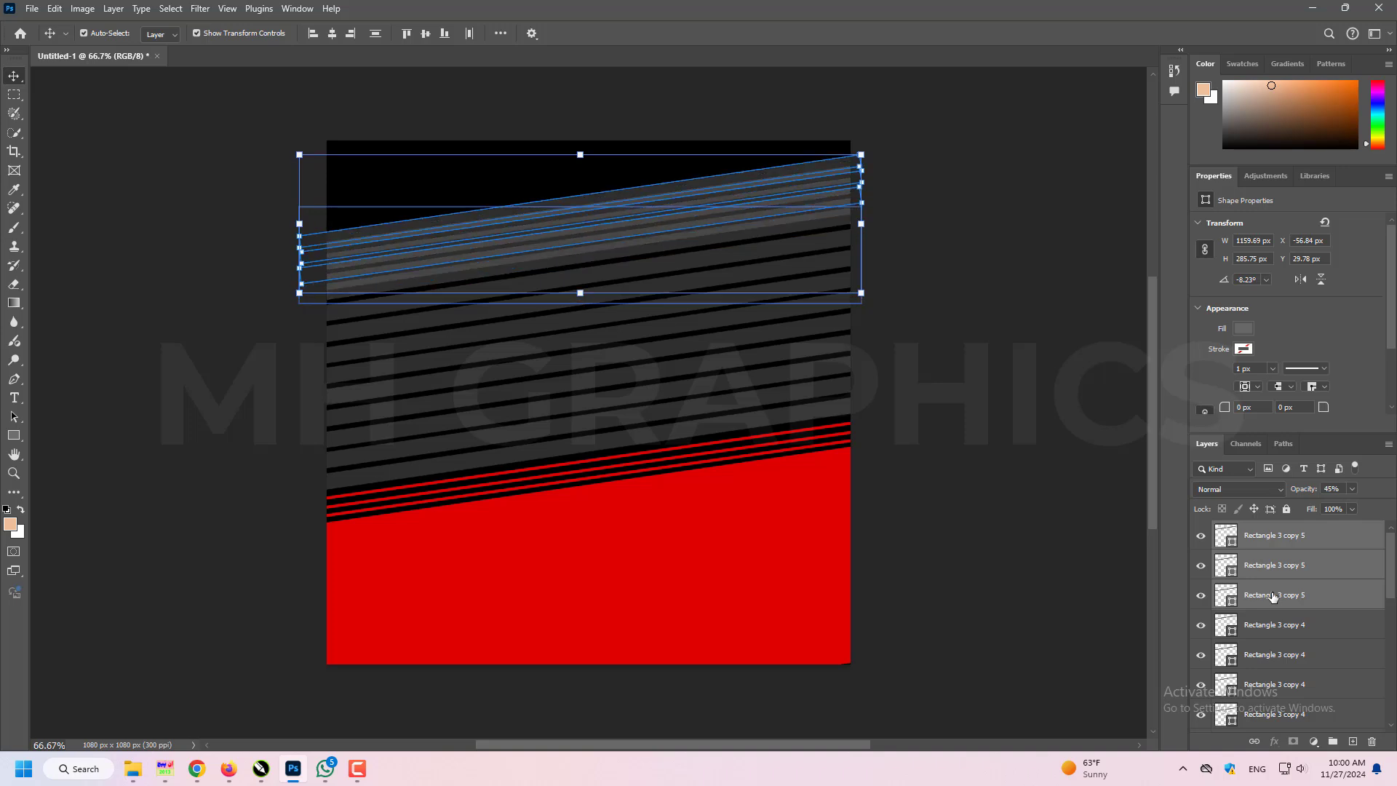
{"action": "key", "text": "shift+Up"}
{"action": "key", "text": "shift+Up"}
{"action": "key", "text": "shift+Up"}
{"action": "key", "text": "shift+Up"}
{"action": "key", "text": "shift+Up"}
{"action": "key", "text": "shift+Up"}
{"action": "key", "text": "shift+Up"}
{"action": "key", "text": "shift+Up"}
{"action": "key", "text": "shift+Up"}
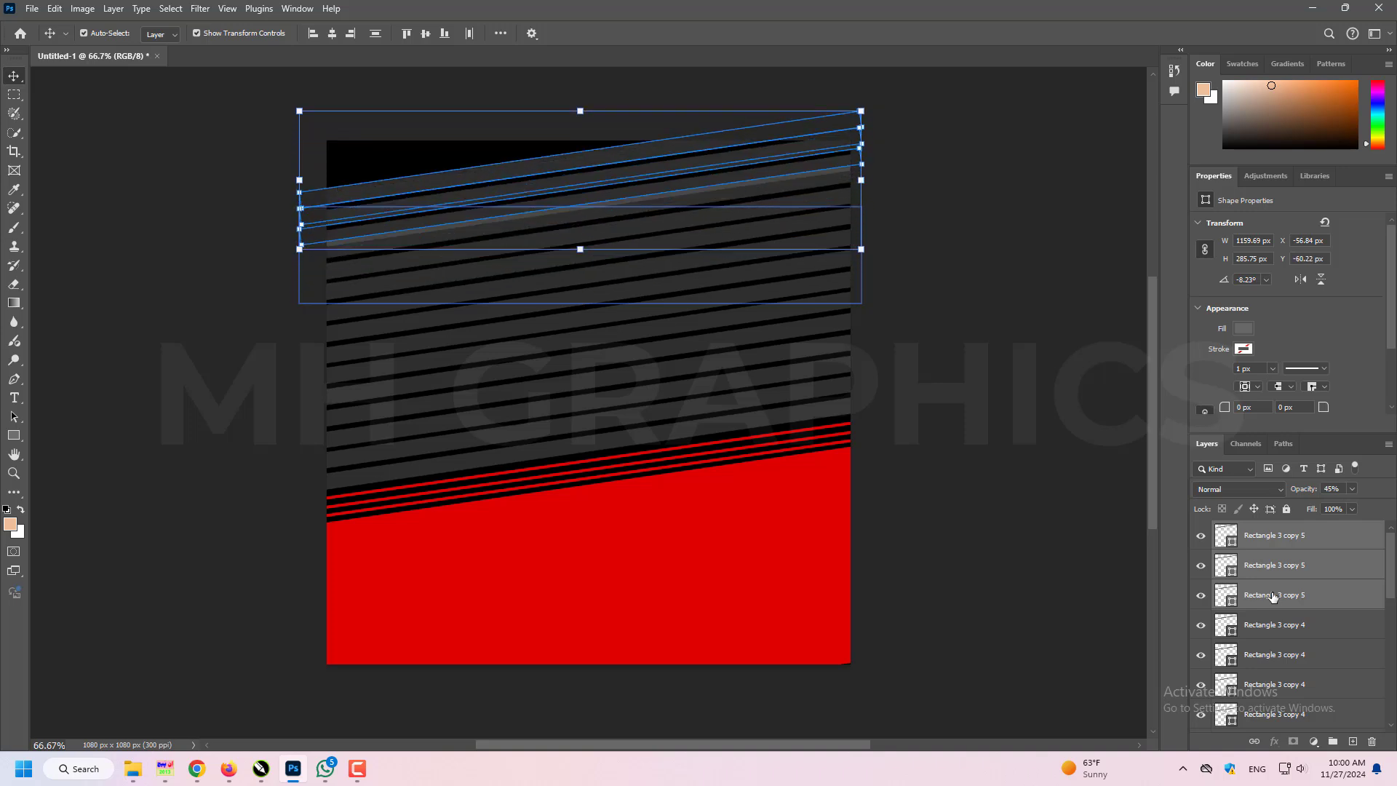
{"action": "key", "text": "shift+Up"}
{"action": "key", "text": "shift+Up"}
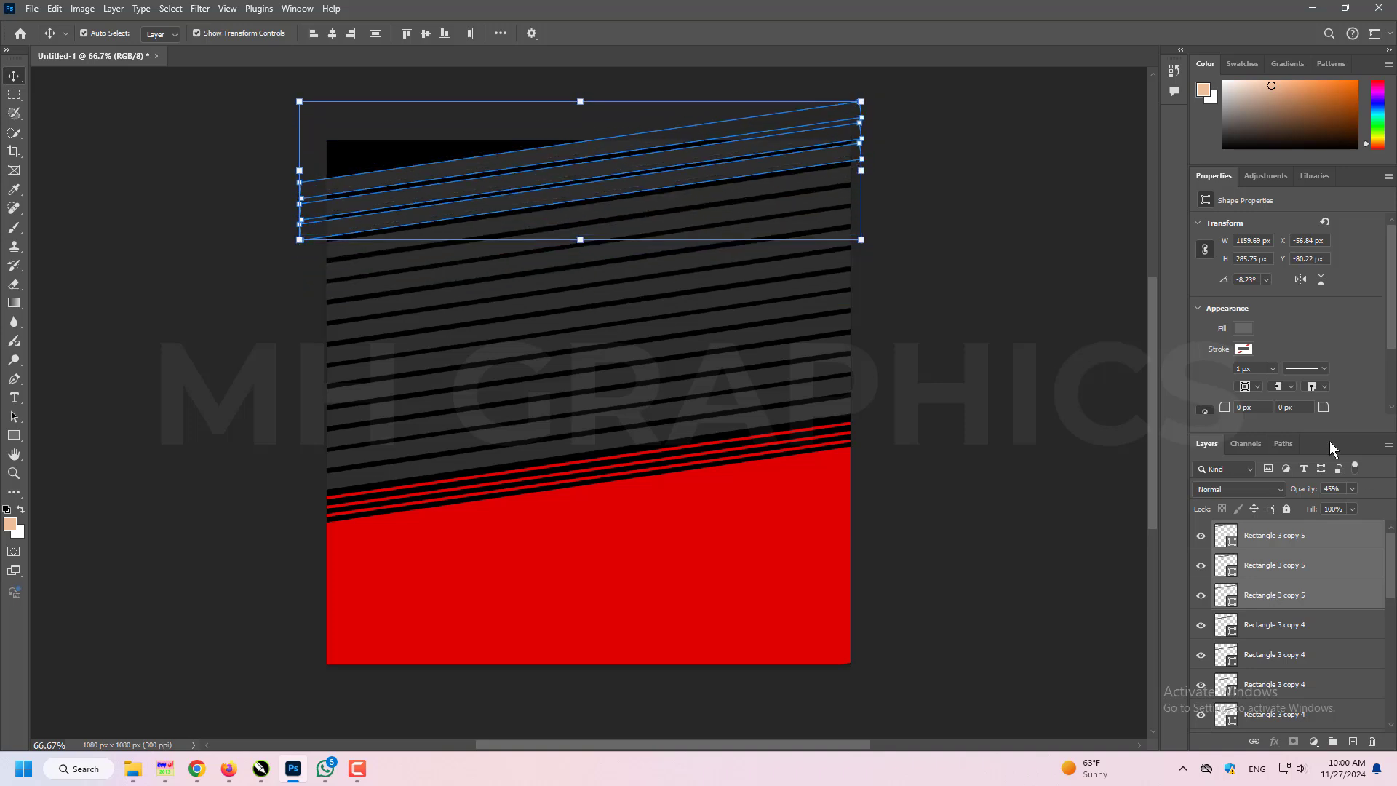
Step: Duplicate the two topmost grey bands and move the copies up to cover the canvas's remaining black top-left corner
{"action": "left_click", "coordinate": [388, 183]}
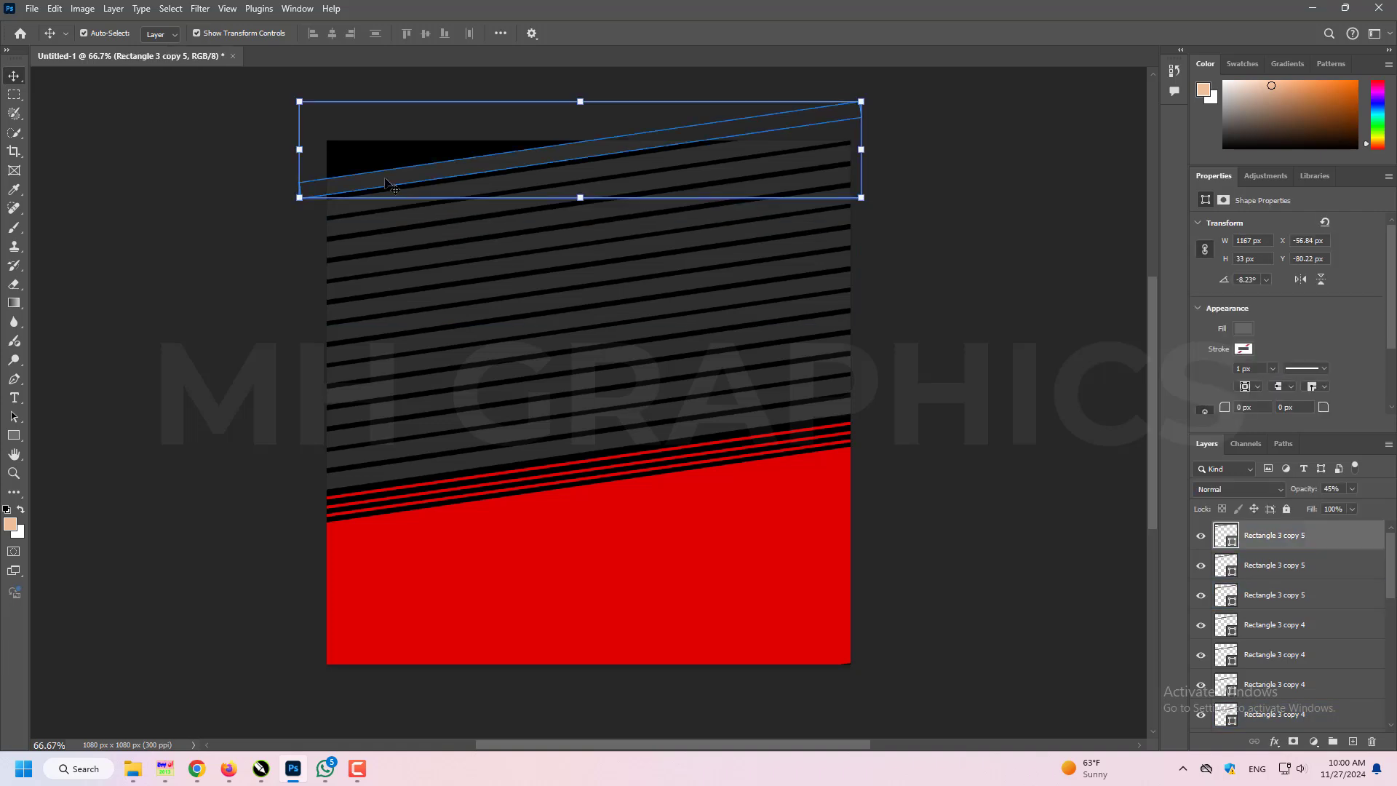
{"action": "left_click", "coordinate": [1246, 559], "text": "ctrl"}
{"action": "key", "text": "Up"}
{"action": "key", "text": "Up"}
{"action": "key", "text": "Up"}
{"action": "key", "text": "Up"}
{"action": "key", "text": "Up"}
{"action": "key", "text": "Up"}
{"action": "key", "text": "Up"}
{"action": "key", "text": "Up"}
{"action": "key", "text": "Up"}
{"action": "key", "text": "Up"}
{"action": "key", "text": "Up"}
{"action": "key", "text": "Up"}
{"action": "key", "text": "Up"}
{"action": "key", "text": "Up"}
{"action": "key", "text": "Up"}
{"action": "key", "text": "Up"}
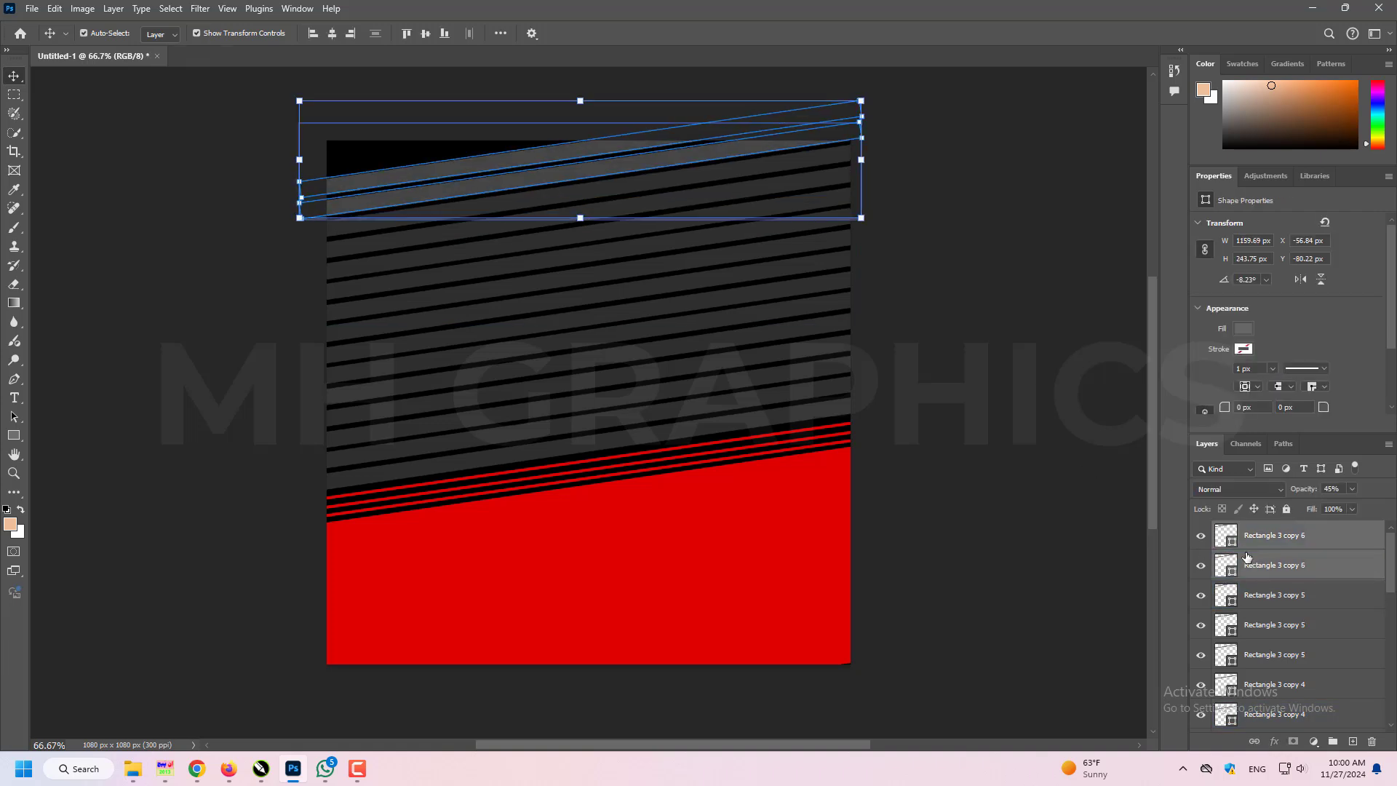
{"action": "key", "text": "Up"}
{"action": "key", "text": "Up"}
{"action": "key", "text": "Up"}
{"action": "key", "text": "Up"}
{"action": "key", "text": "Up"}
{"action": "key", "text": "Up"}
{"action": "key", "text": "Up"}
{"action": "key", "text": "Up"}
{"action": "key", "text": "Up"}
{"action": "key", "text": "Up"}
{"action": "key", "text": "Up"}
{"action": "key", "text": "Up"}
{"action": "key", "text": "Up"}
{"action": "key", "text": "Up"}
{"action": "key", "text": "Up"}
{"action": "key", "text": "Up"}
{"action": "key", "text": "Up"}
{"action": "key", "text": "Up"}
{"action": "key", "text": "Up"}
{"action": "key", "text": "Up"}
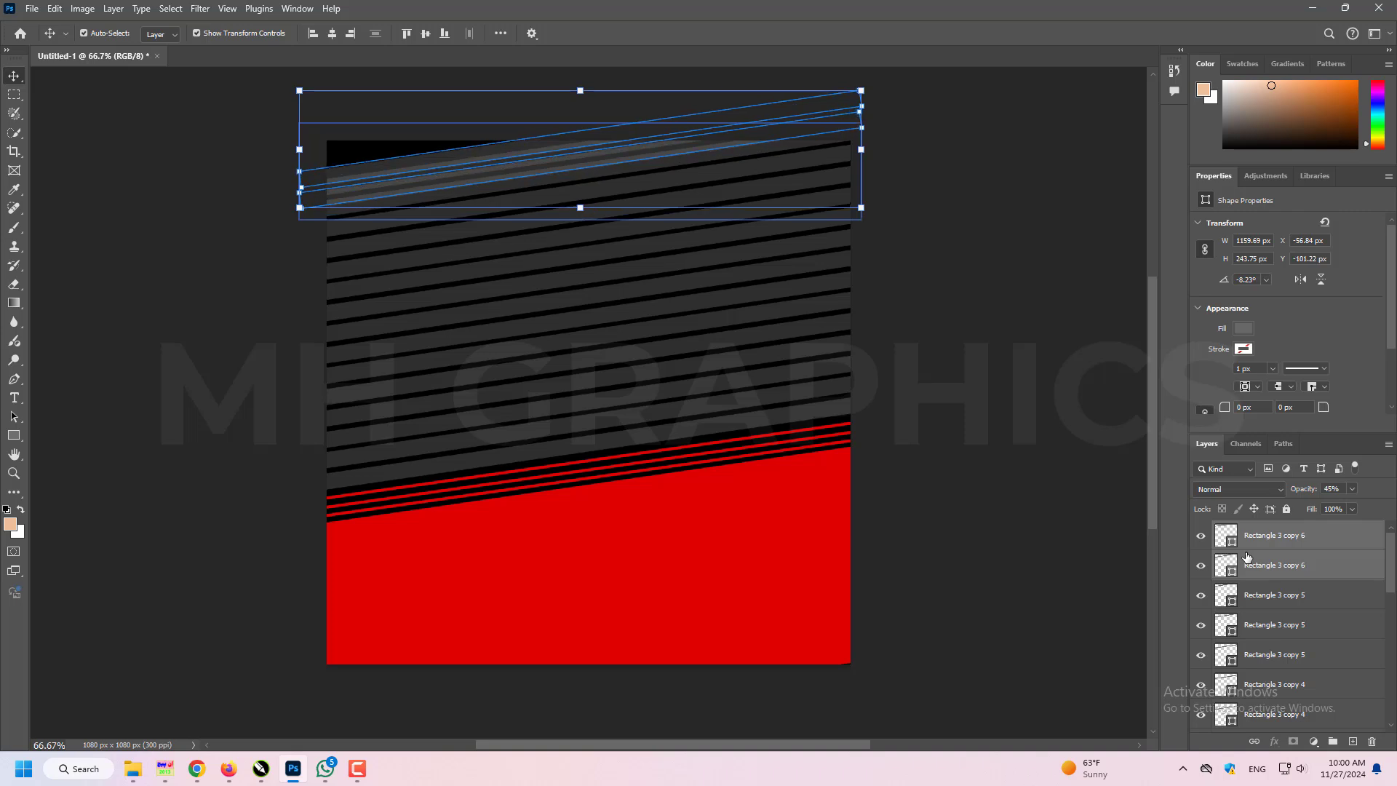
{"action": "key", "text": "Up"}
{"action": "key", "text": "Up"}
{"action": "key", "text": "Up"}
{"action": "key", "text": "Up"}
{"action": "key", "text": "Up"}
{"action": "key", "text": "Up"}
{"action": "key", "text": "Up"}
{"action": "key", "text": "Up"}
{"action": "key", "text": "Up"}
{"action": "key", "text": "Up"}
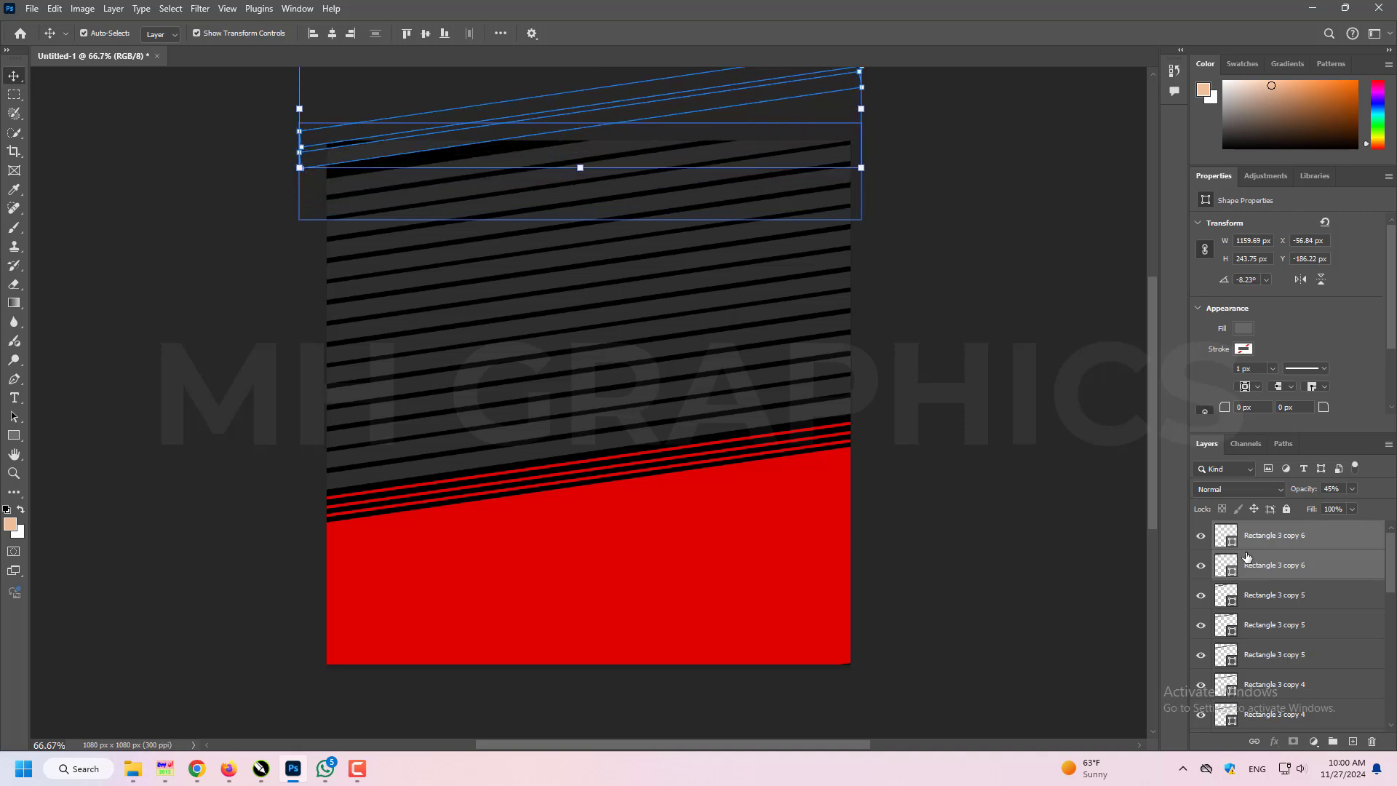
{"action": "left_click", "coordinate": [1023, 420]}
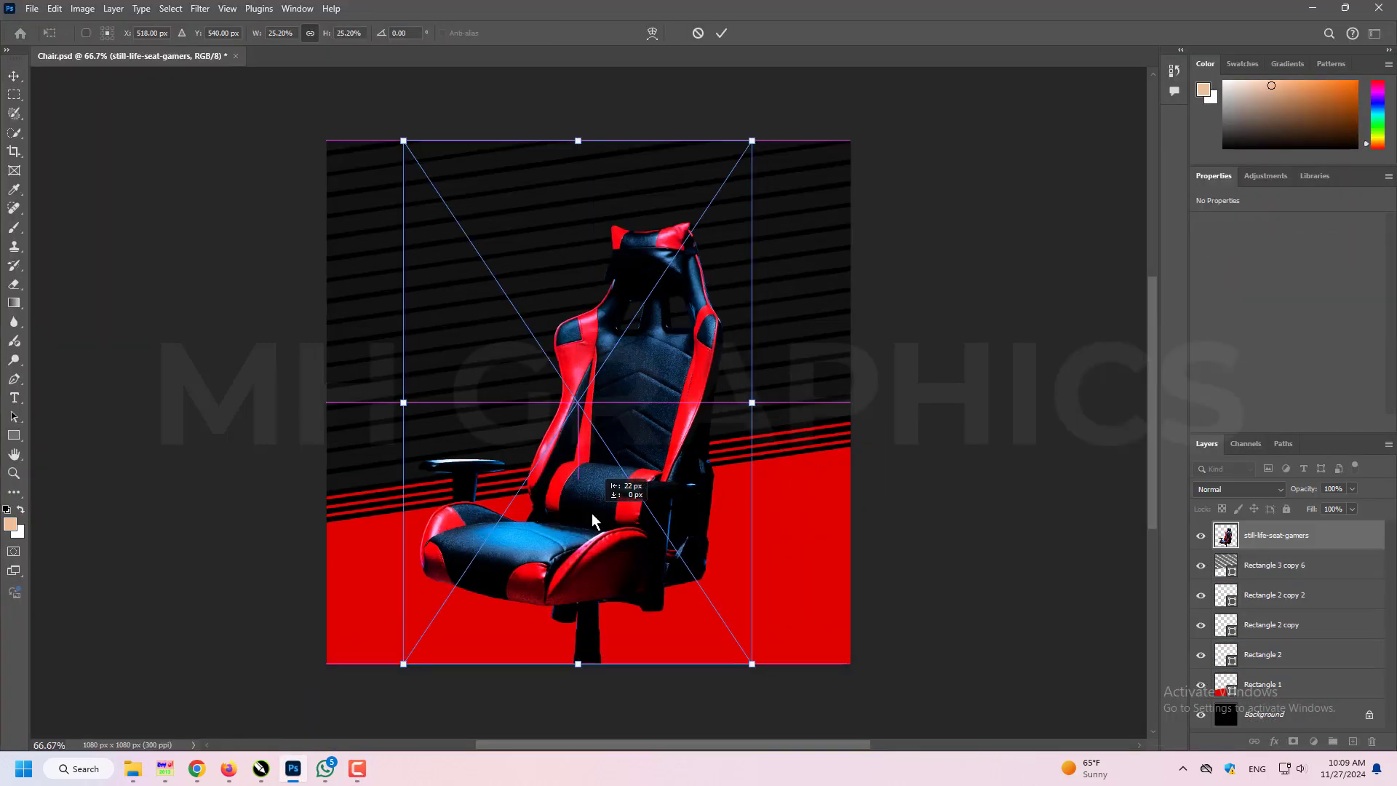
Step: Place the still-life-seat-gamers chair image at 25.20% scale near the canvas centre, with its base on the bottom edge
{"action": "key", "text": "Return"}
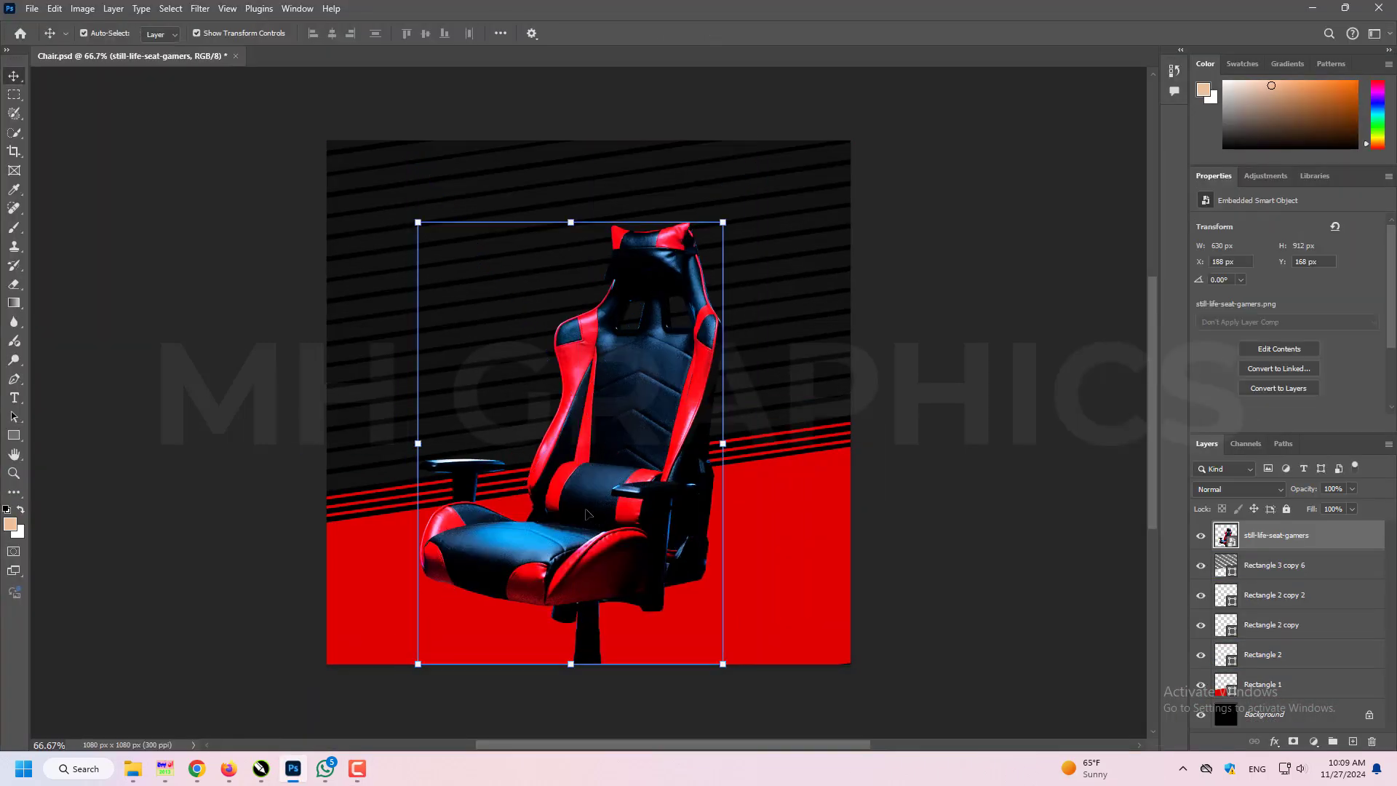
{"action": "left_click", "coordinate": [13, 436]}
{"action": "left_click", "coordinate": [453, 173]}
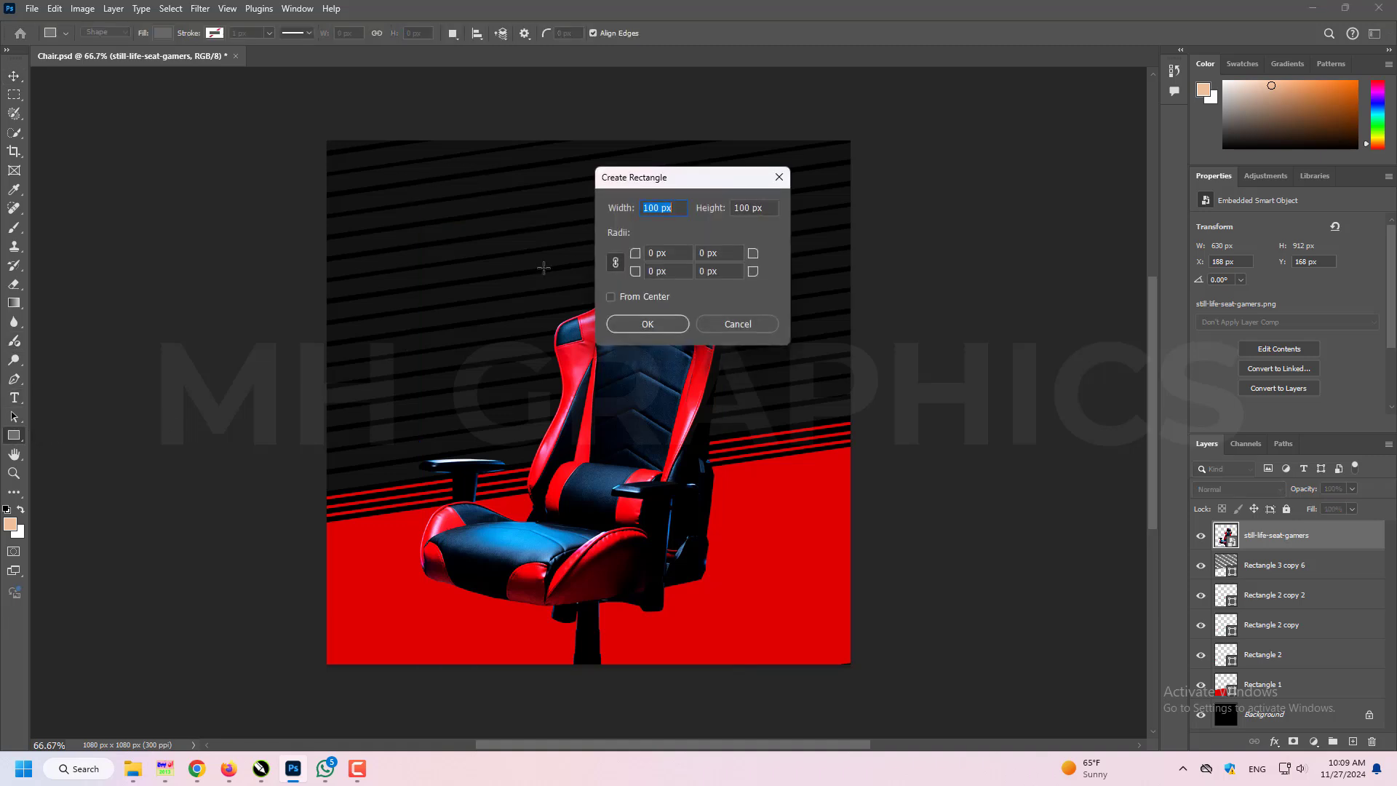
{"action": "left_click", "coordinate": [737, 322]}
Step: Add the title text "GAMING THRONE" above the chair near the top of the canvas
{"action": "key", "text": "t"}
{"action": "left_click", "coordinate": [406, 190]}
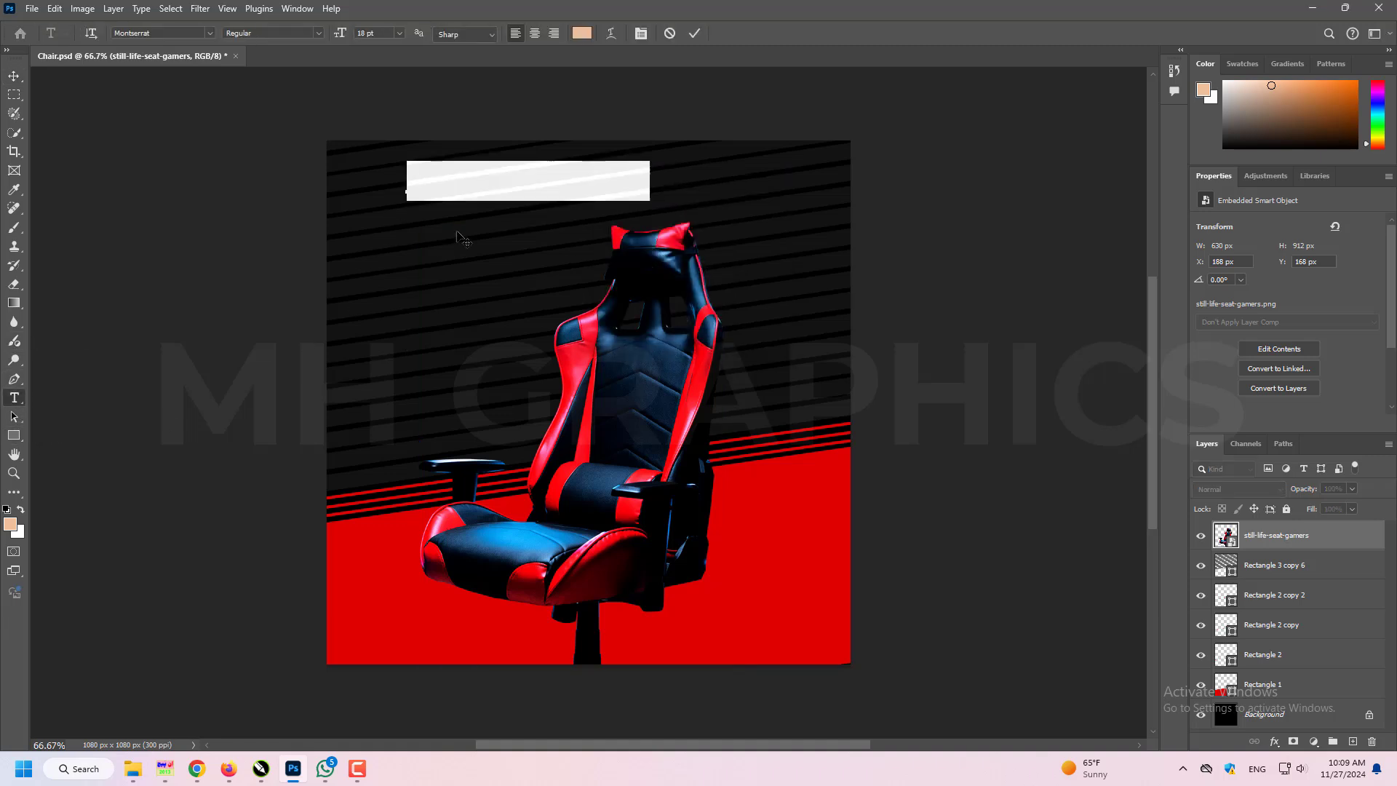
{"action": "type", "text": "GAMING THRONE"}
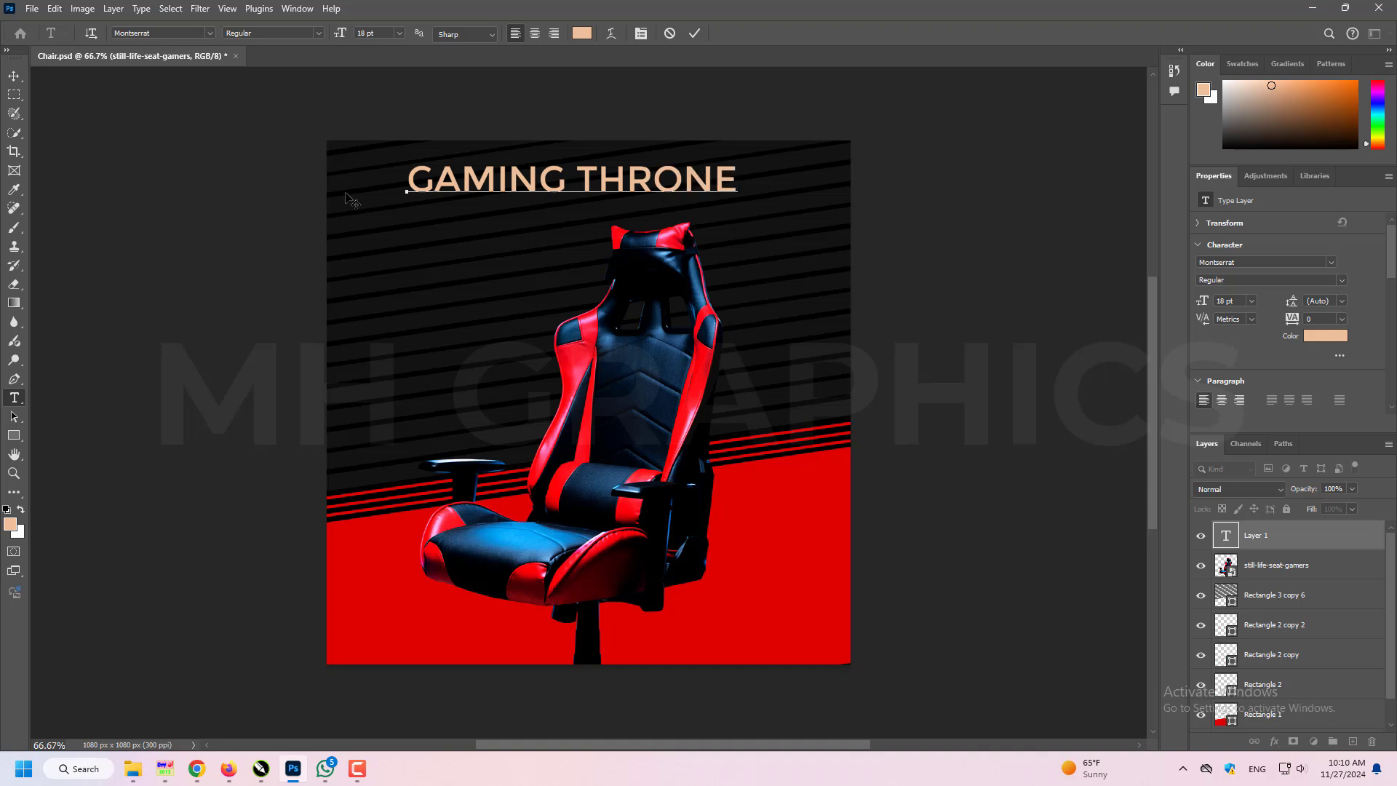
{"action": "left_click", "coordinate": [14, 76]}
{"action": "left_click_drag", "start_coordinate": [582, 180], "coordinate": [571, 171]}
Step: Set the title in MOON GET! Heavy, colour it white and position it just above the chair
{"action": "left_click", "coordinate": [1331, 262]}
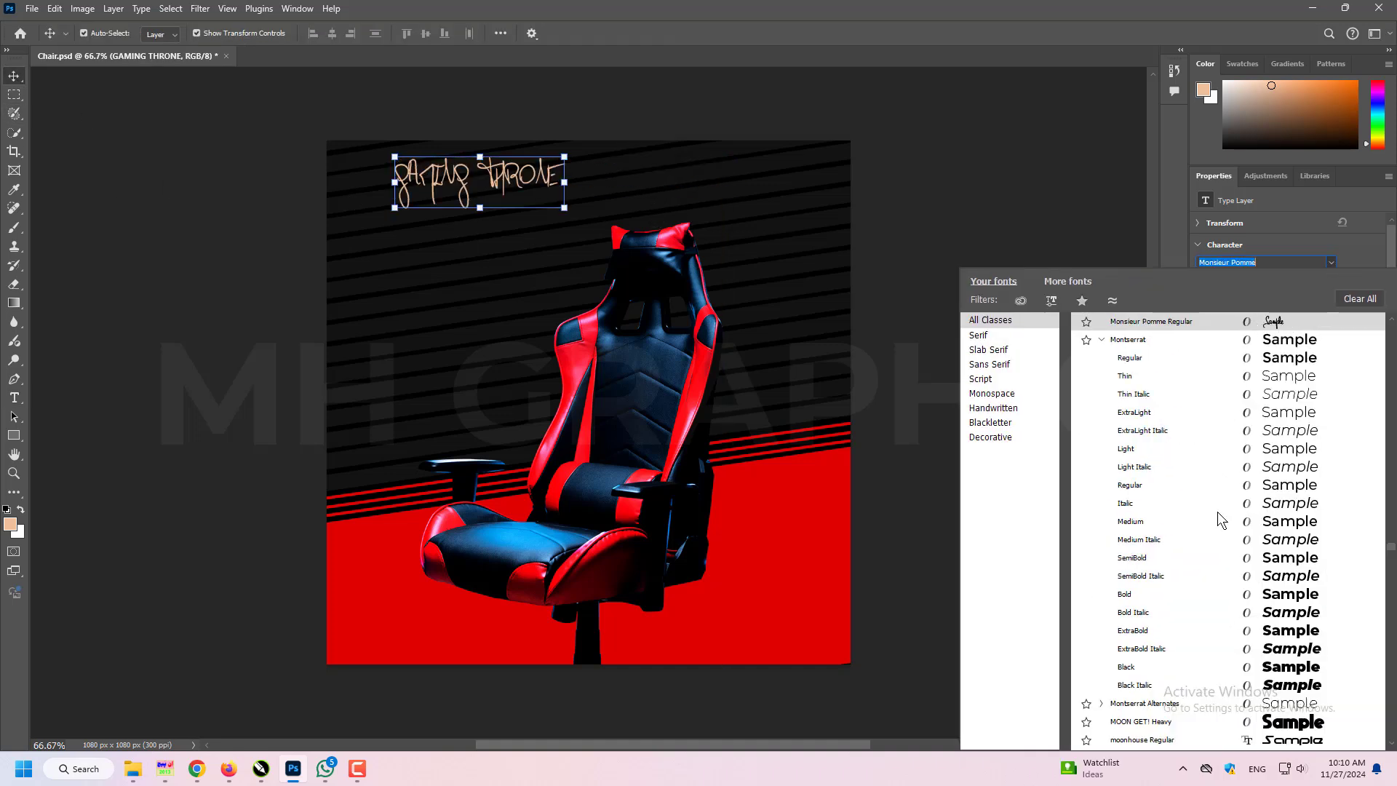
{"action": "left_click", "coordinate": [1279, 723]}
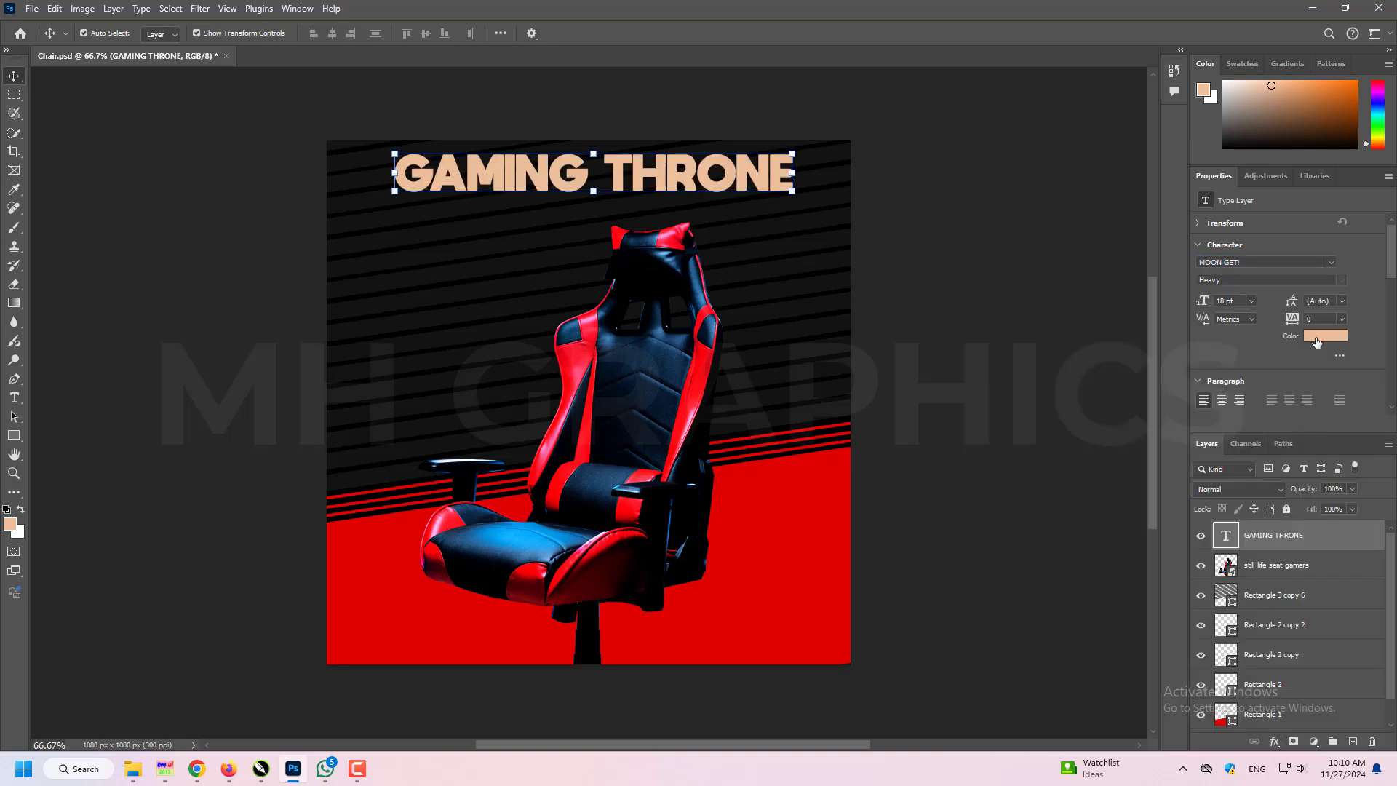
{"action": "left_click", "coordinate": [1316, 336]}
{"action": "left_click", "coordinate": [391, 469]}
{"action": "left_click", "coordinate": [741, 468]}
{"action": "mouse_move", "coordinate": [639, 186]}
{"action": "left_mouse_down"}
{"action": "mouse_move", "coordinate": [603, 186]}
{"action": "mouse_move", "coordinate": [629, 193]}
{"action": "left_mouse_up"}
{"action": "left_click", "coordinate": [48, 250]}
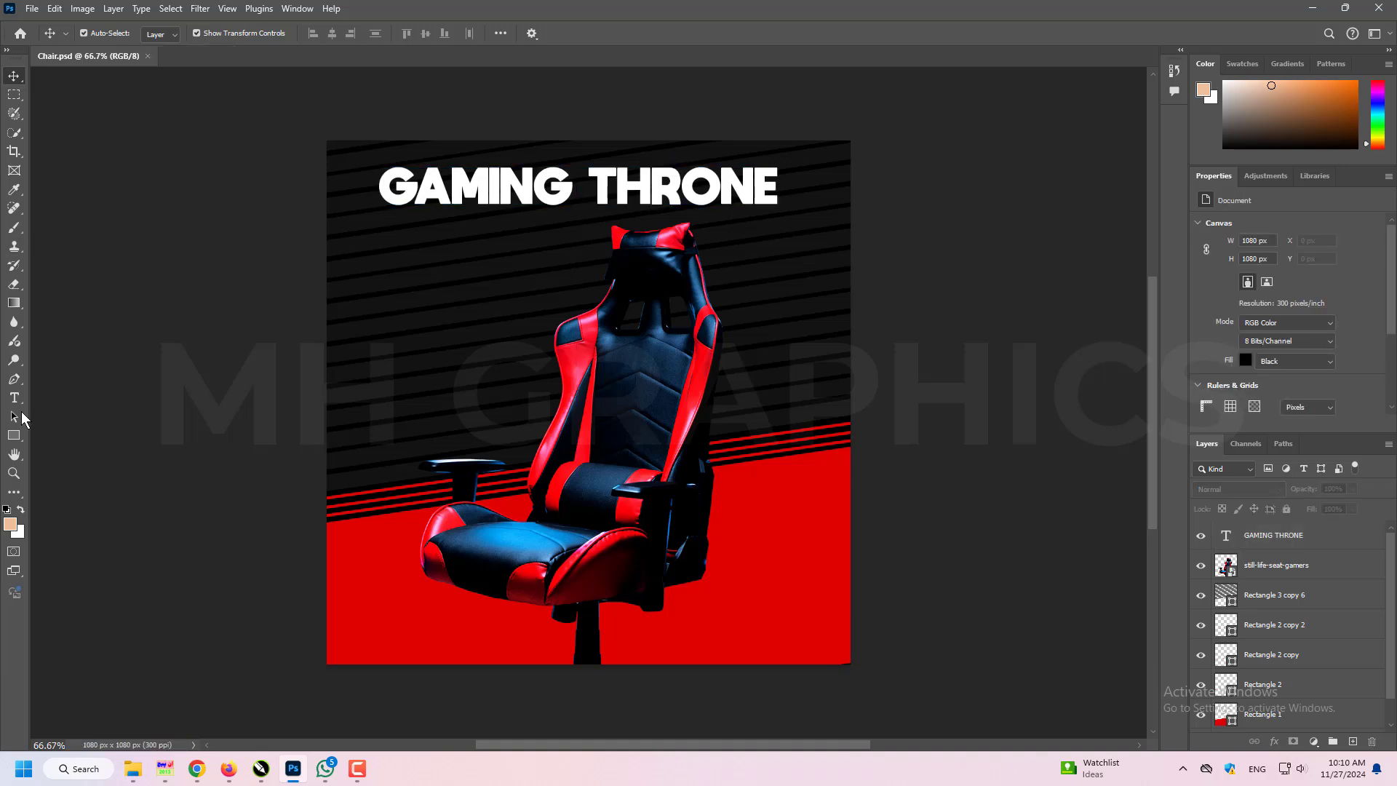
Step: Add the text "Adujustable" and move it below the title, to the left of the chair's headrest
{"action": "left_click", "coordinate": [19, 393]}
{"action": "left_click", "coordinate": [199, 358]}
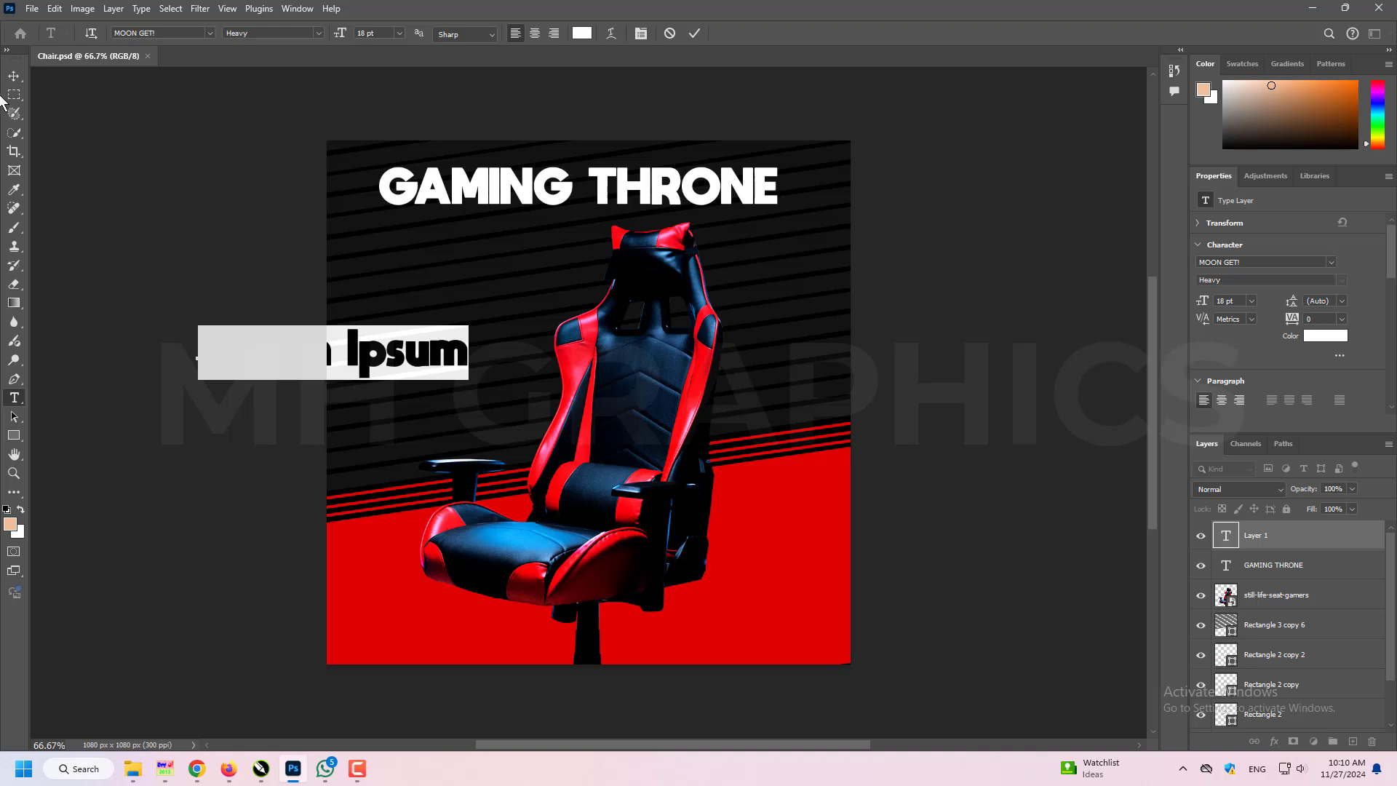
{"action": "key", "text": "BackSpace"}
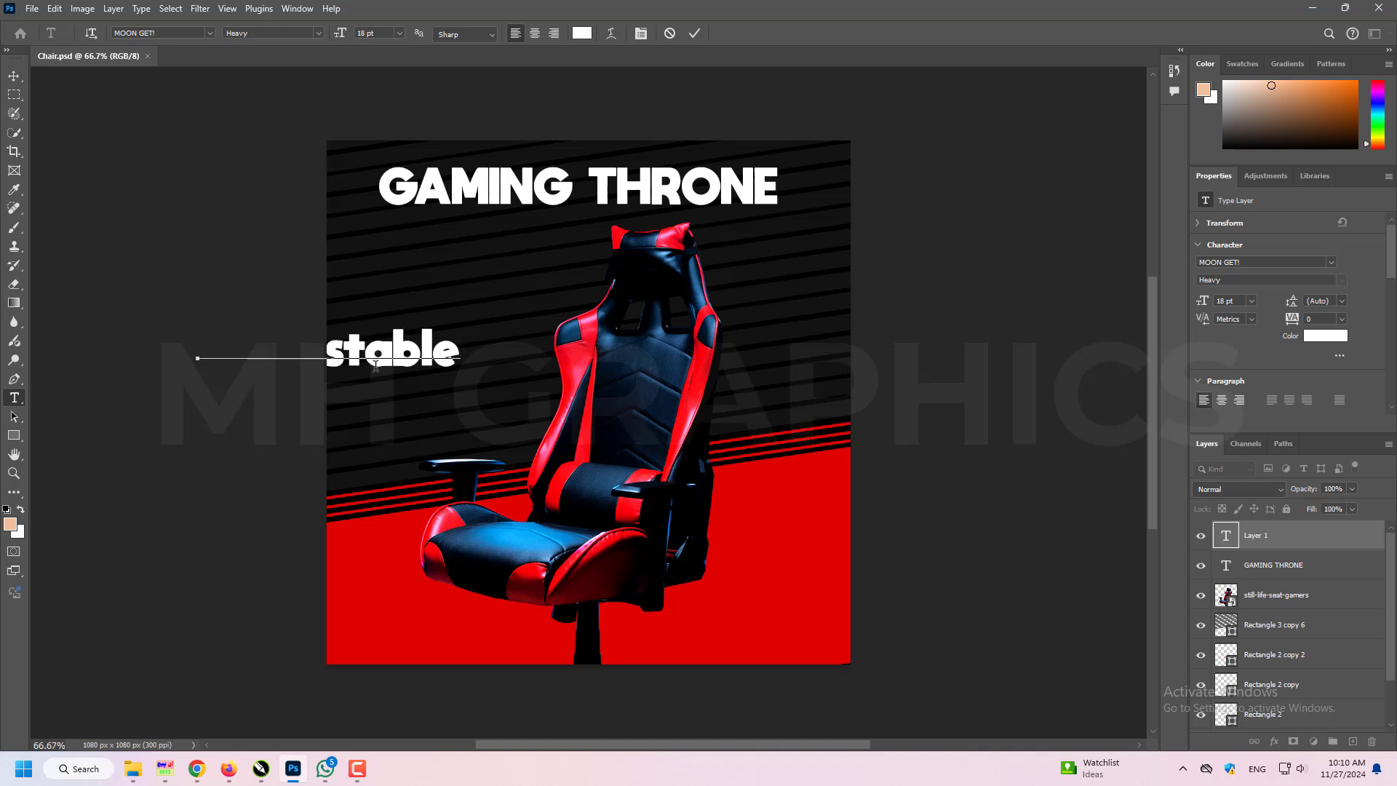
{"action": "left_click", "coordinate": [694, 32]}
{"action": "left_click", "coordinate": [13, 76]}
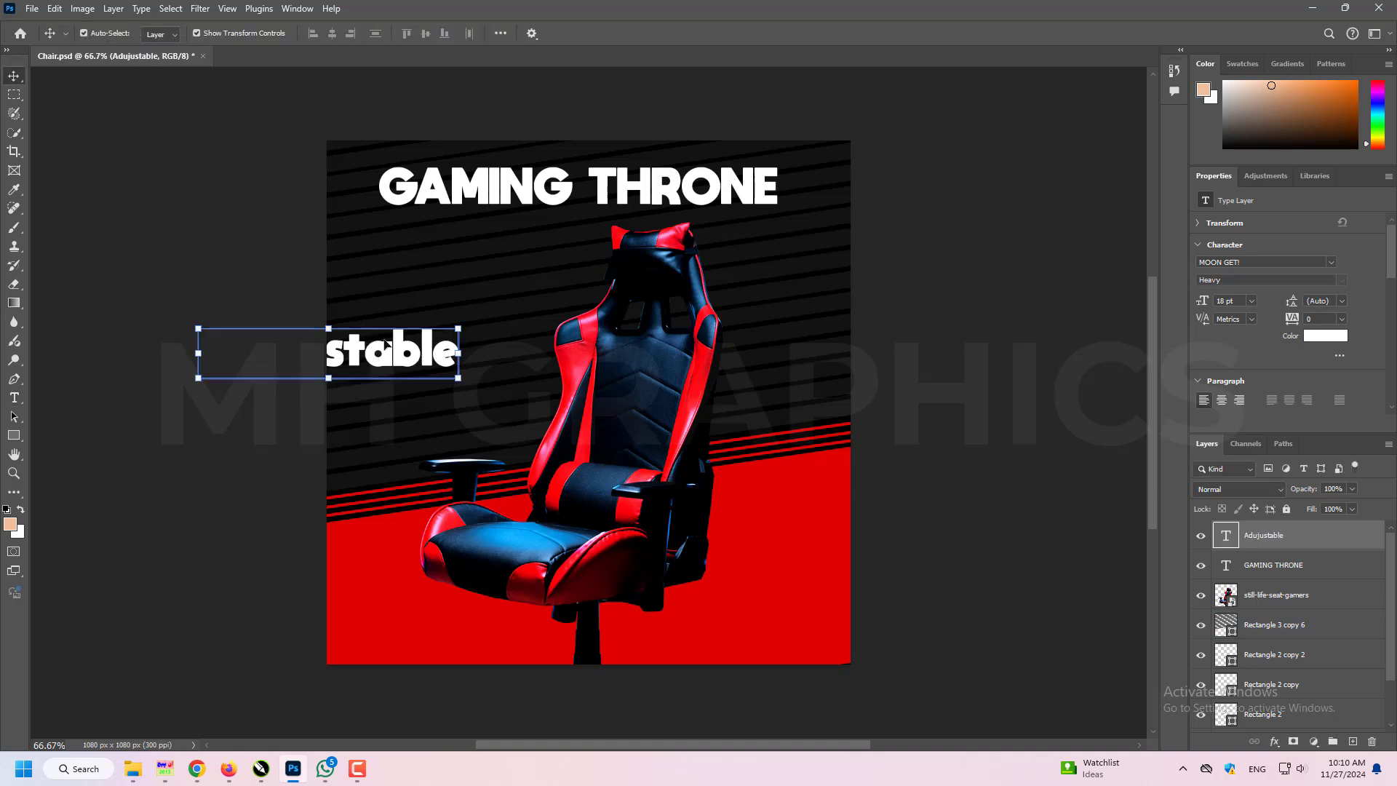
{"action": "left_click_drag", "start_coordinate": [386, 345], "coordinate": [497, 265]}
Step: Set the font of the "Adujustable" text to AvantGarde Bk BT
{"action": "left_click", "coordinate": [1330, 262]}
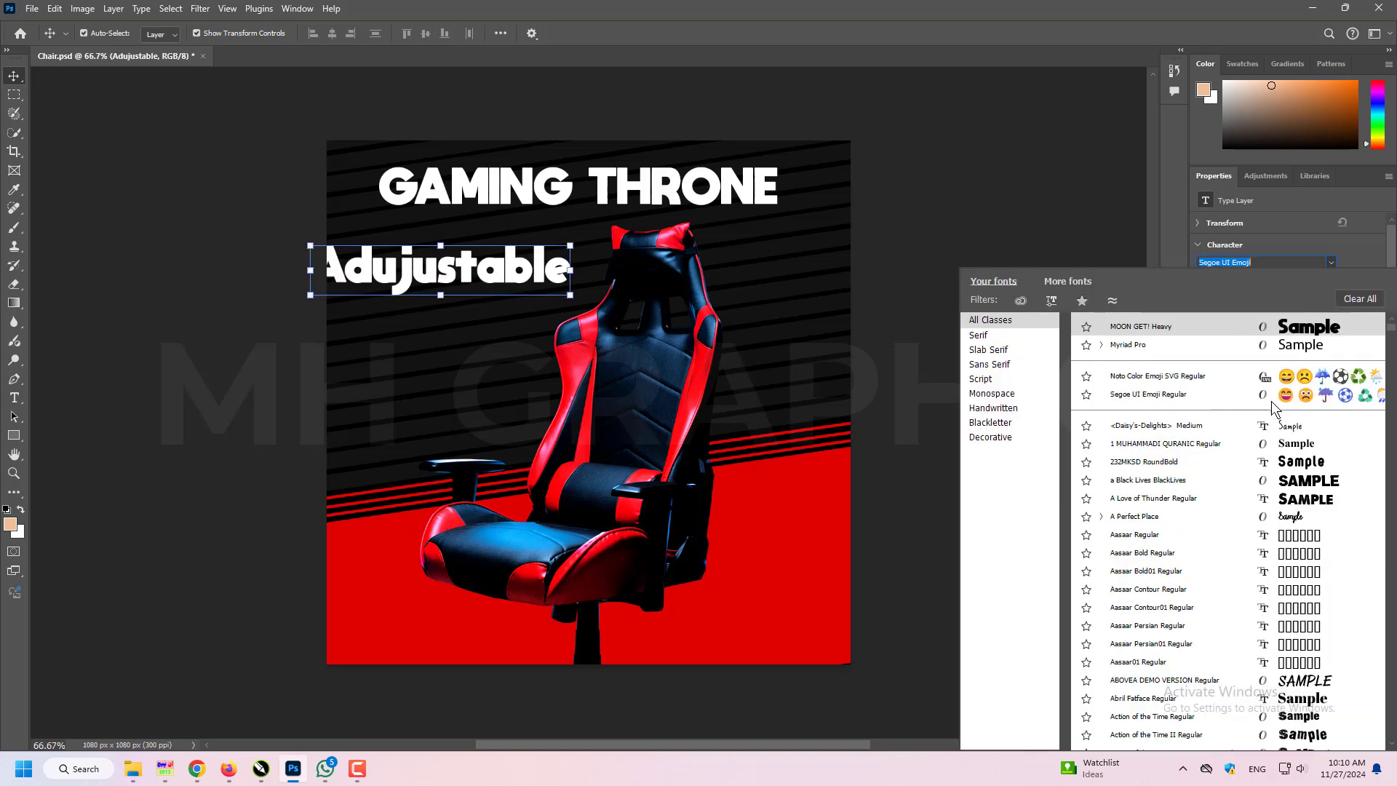
{"action": "scroll", "coordinate": [1198, 422], "scroll_direction": "down", "scroll_amount": 10}
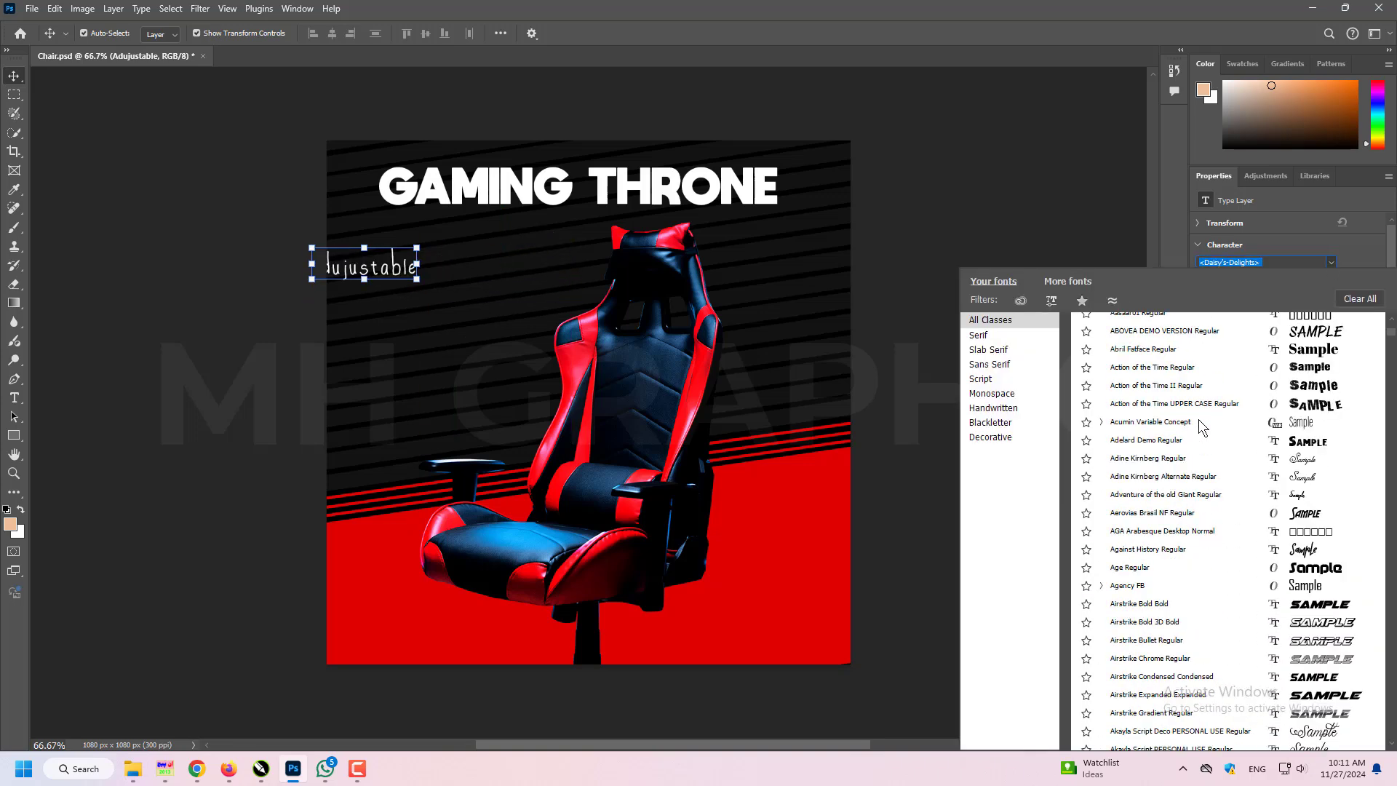
{"action": "scroll", "coordinate": [1166, 534], "scroll_direction": "down", "scroll_amount": 8}
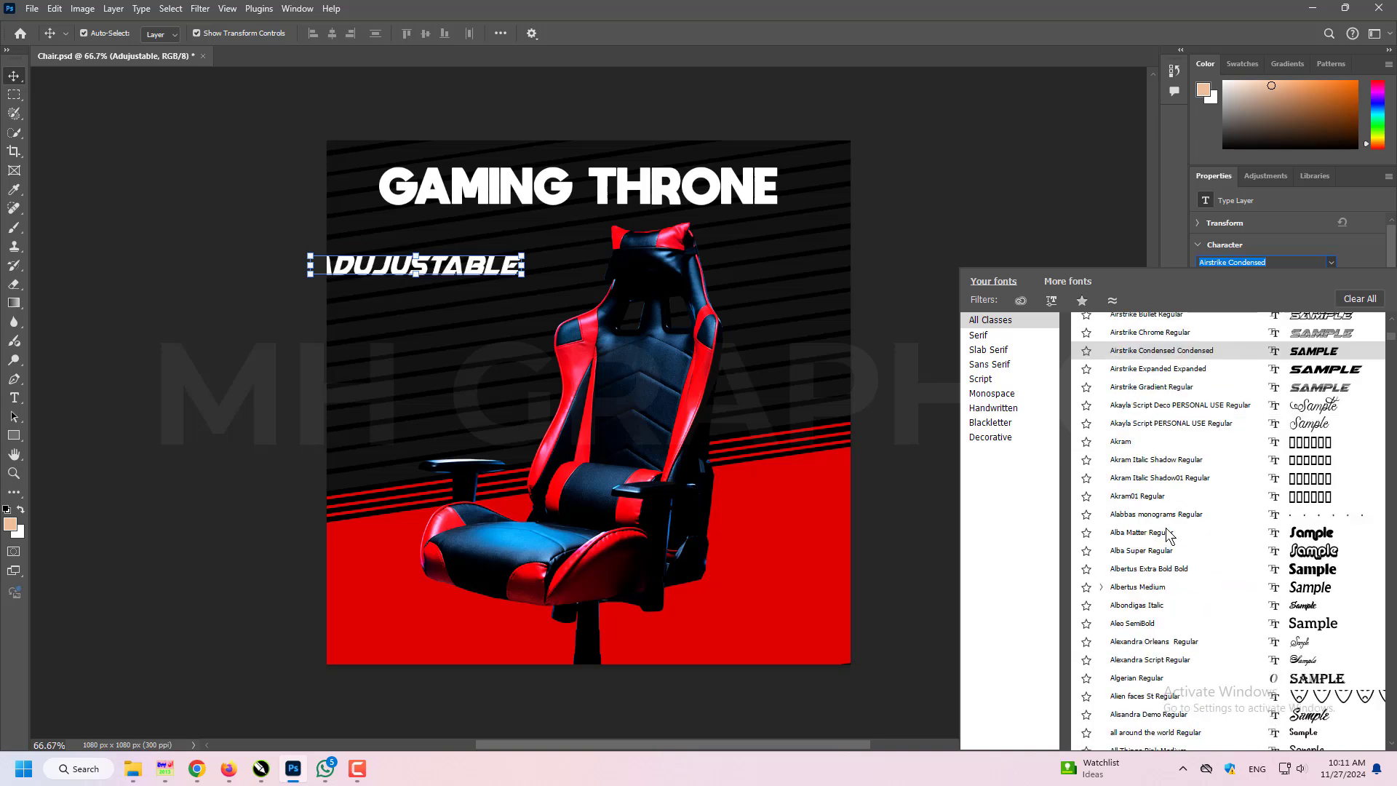
{"action": "scroll", "coordinate": [1167, 534], "scroll_direction": "down", "scroll_amount": 10}
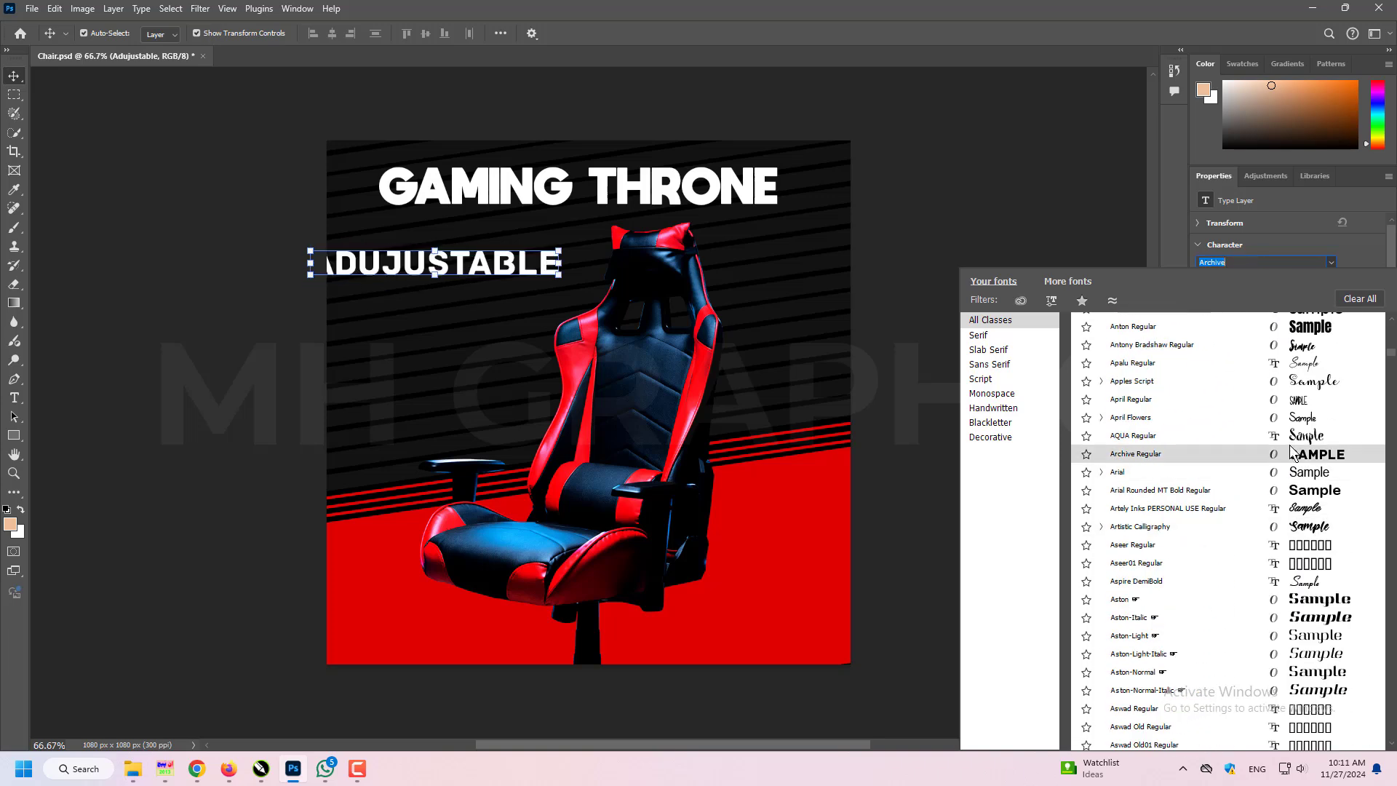
{"action": "scroll", "coordinate": [1291, 505], "scroll_direction": "down", "scroll_amount": 10}
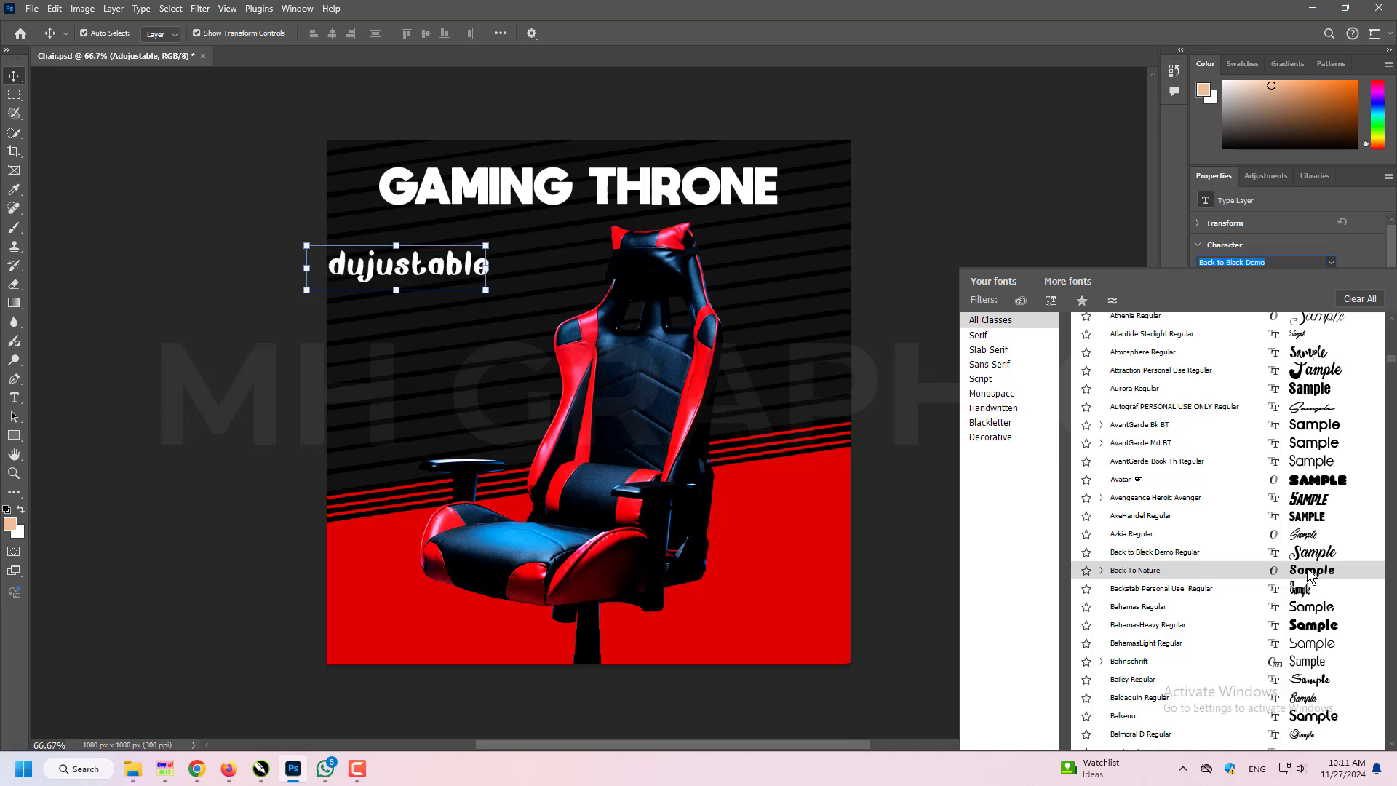
{"action": "scroll", "coordinate": [1189, 483], "scroll_direction": "up", "scroll_amount": 5}
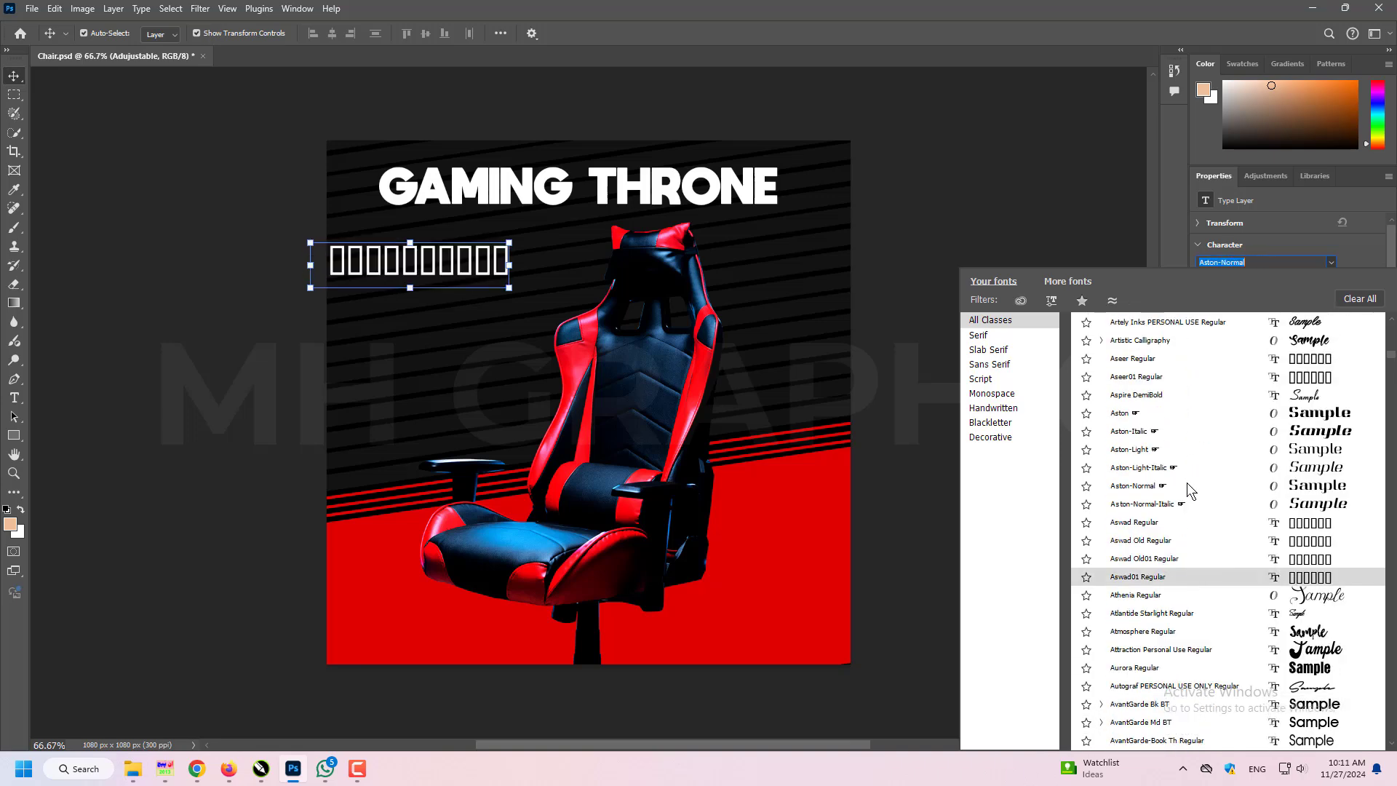
{"action": "left_click", "coordinate": [1139, 703]}
Step: Scale the "Adujustable" text to 38.90%, rotate it to about -13.15° and shift it slightly further from the chair's headrest
{"action": "key", "text": "ctrl+t"}
{"action": "left_click_drag", "start_coordinate": [509, 280], "coordinate": [440, 275]}
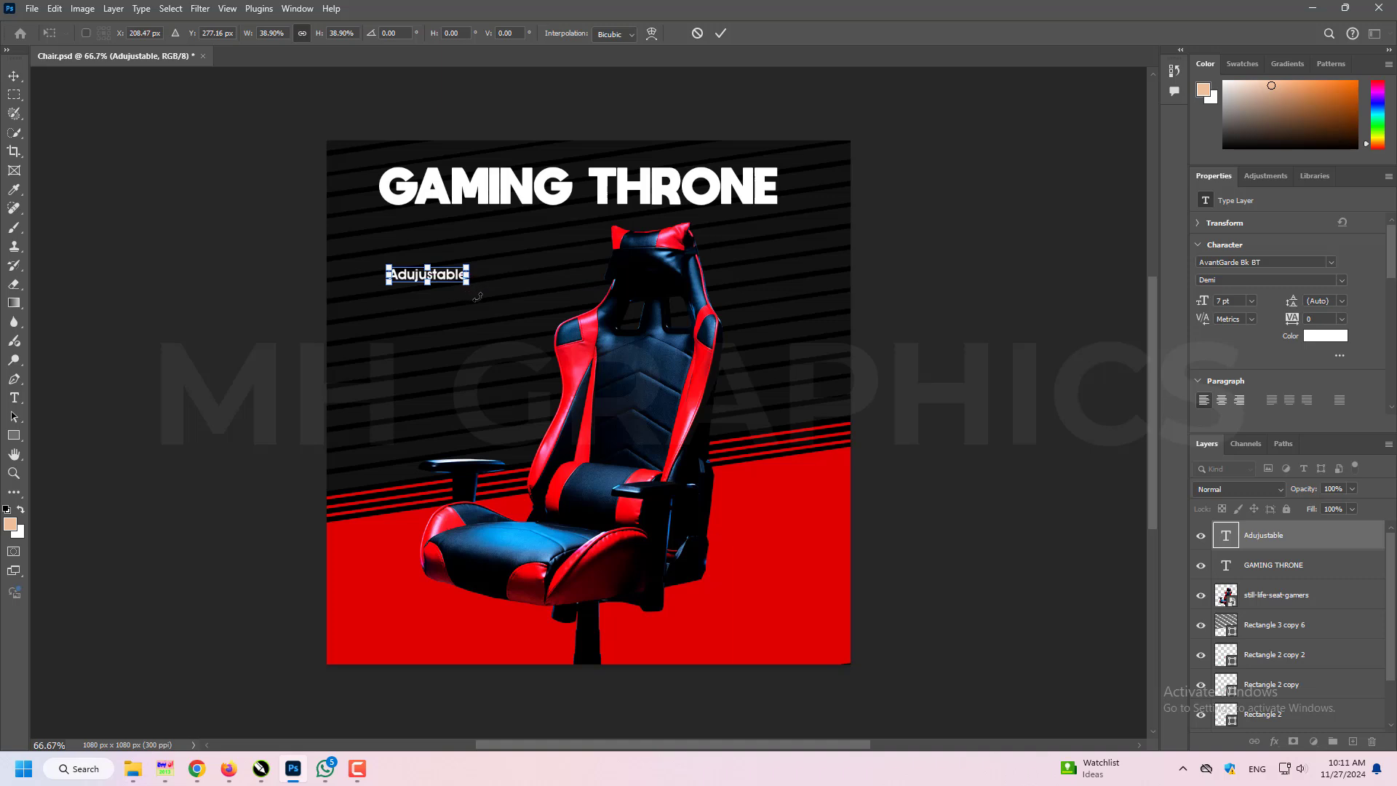
{"action": "left_click_drag", "start_coordinate": [477, 297], "coordinate": [513, 274]}
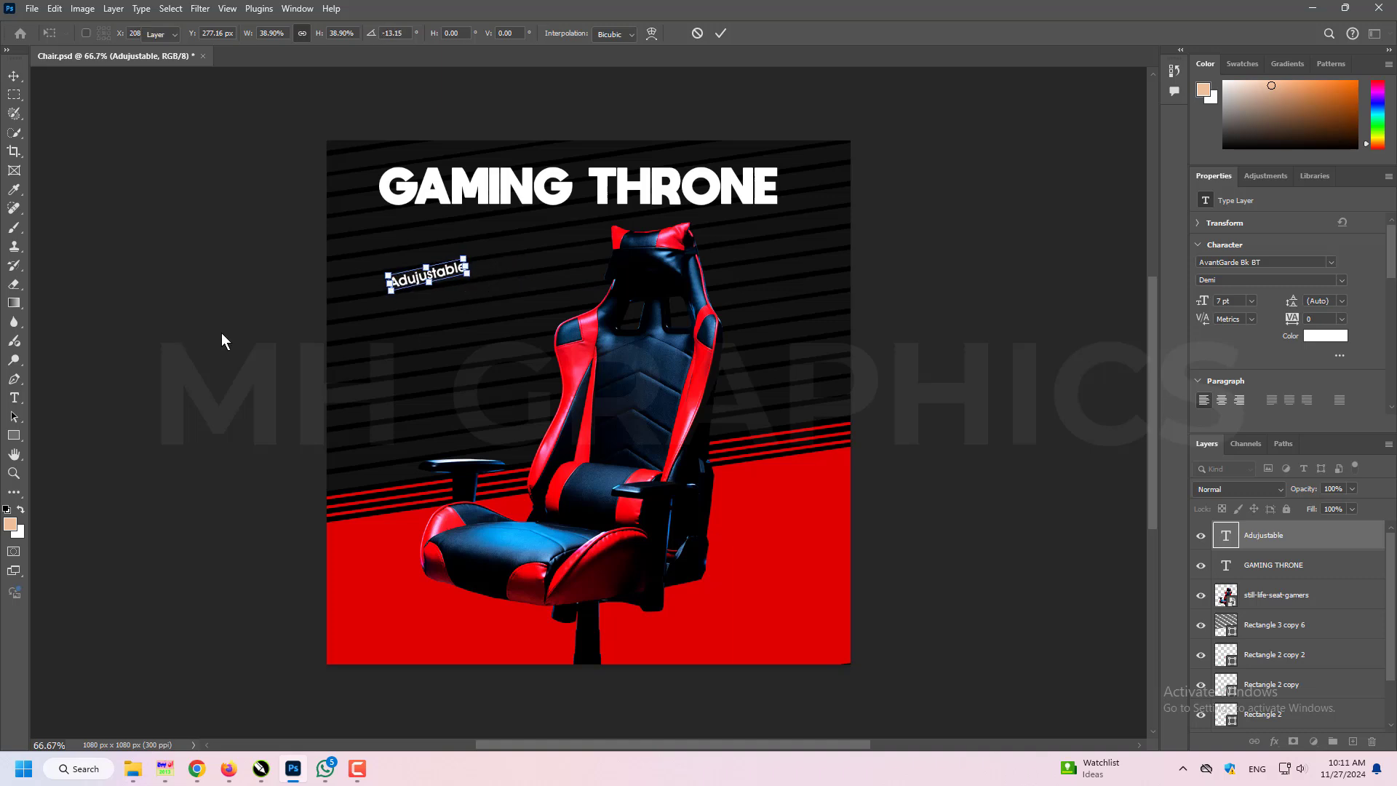
{"action": "key", "text": "Return"}
{"action": "mouse_move", "coordinate": [427, 275]}
{"action": "left_mouse_down"}
{"action": "mouse_move", "coordinate": [430, 303]}
{"action": "mouse_move", "coordinate": [415, 250]}
{"action": "mouse_move", "coordinate": [404, 265]}
{"action": "left_mouse_up"}
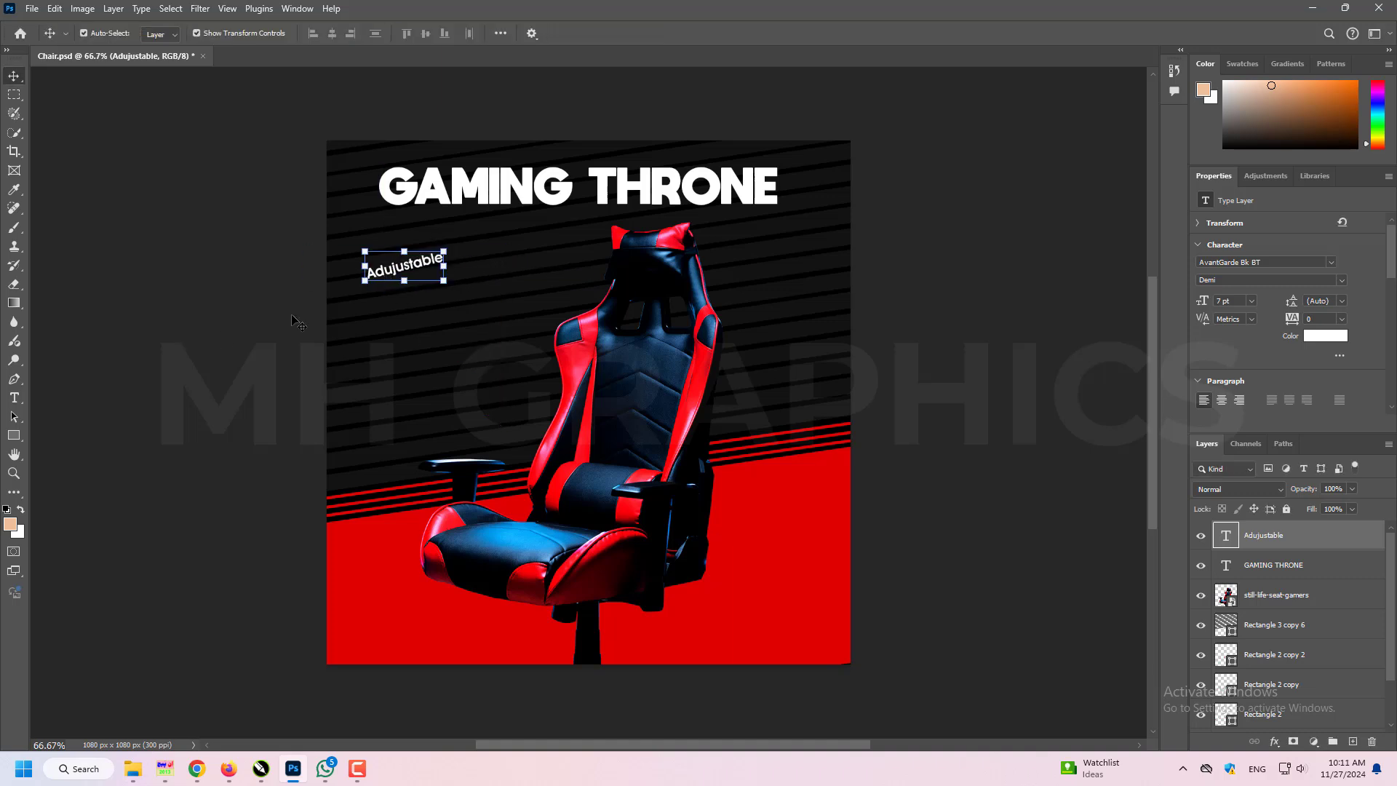
Step: Duplicate the "Adujustable" text, place the copy just below it and change its wording to "High Density"
{"action": "key", "text": "ctrl+j"}
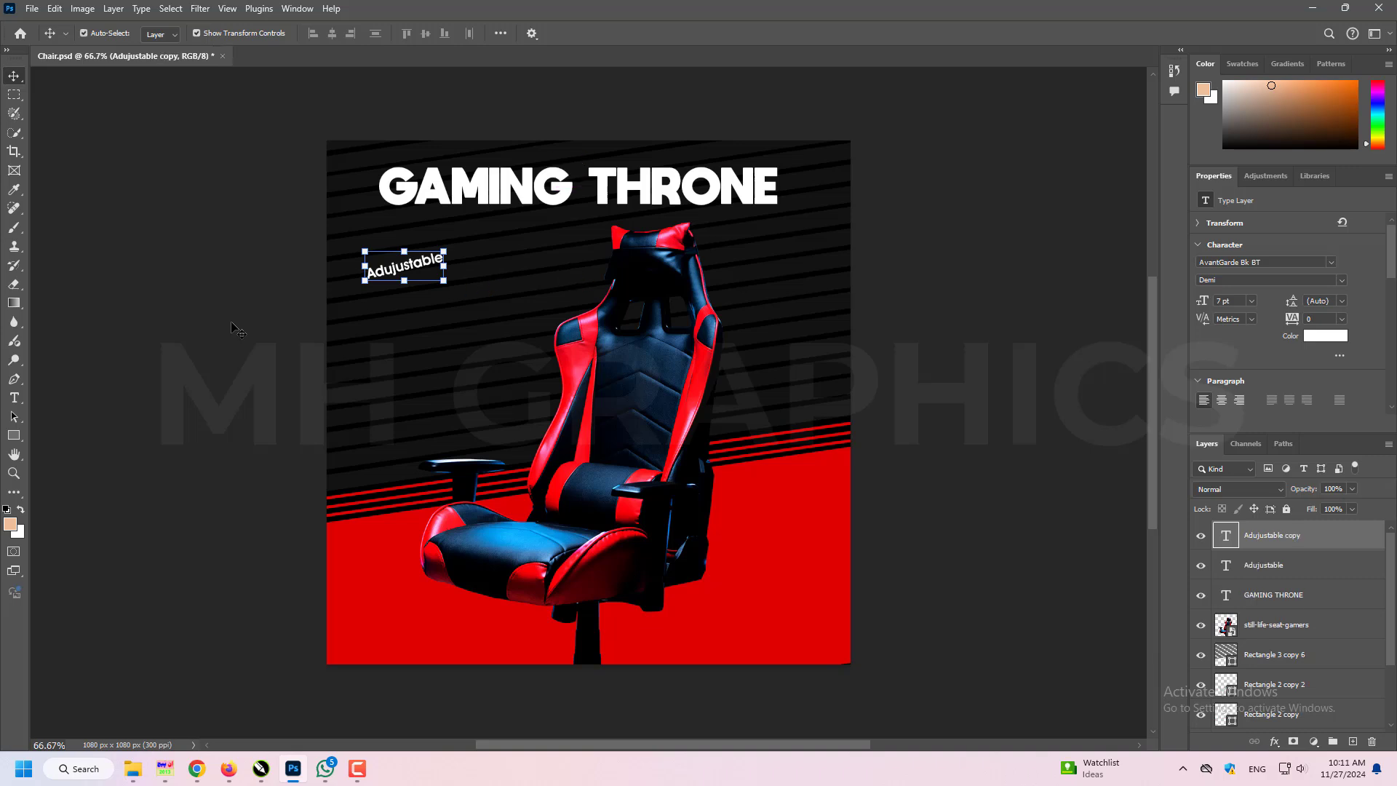
{"action": "left_click_drag", "start_coordinate": [405, 290], "coordinate": [404, 291]}
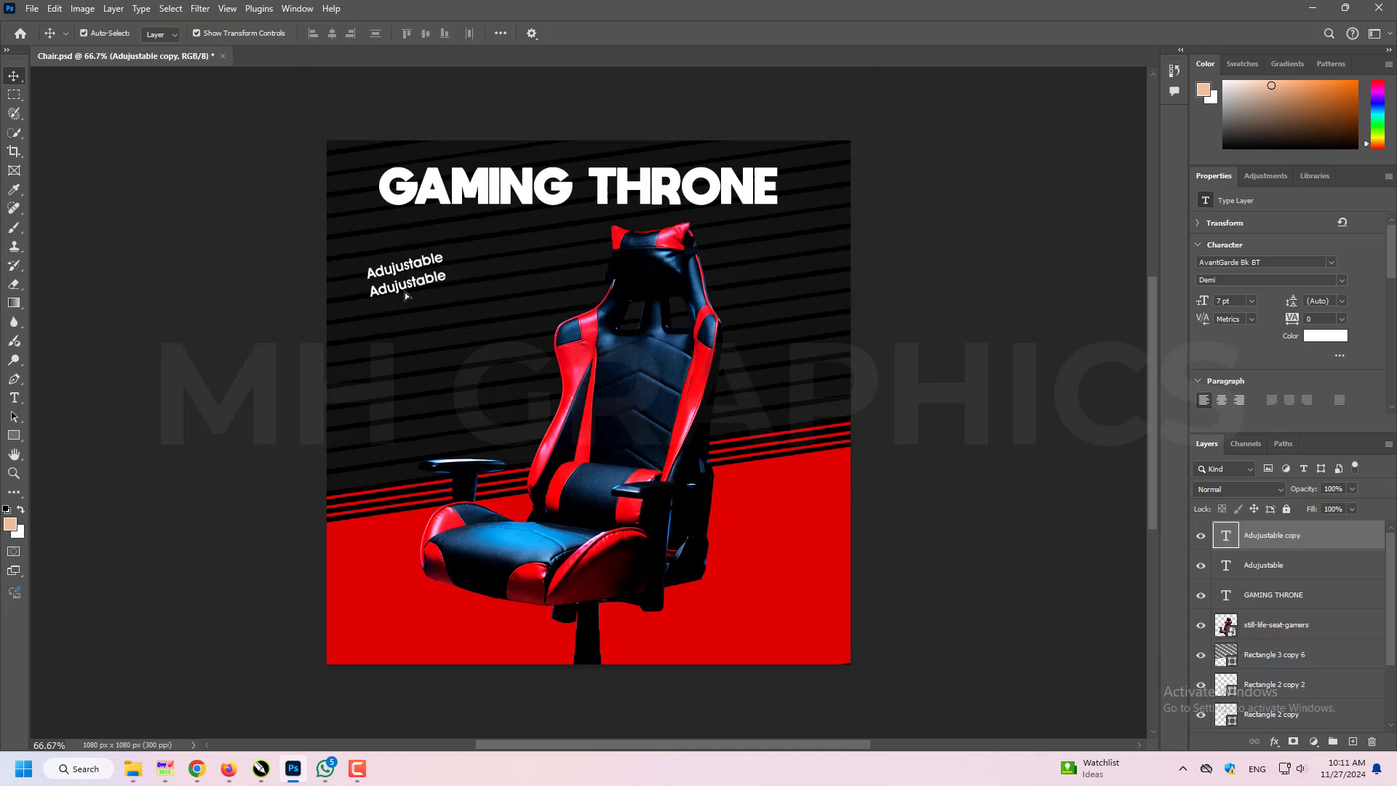
{"action": "double_click", "coordinate": [405, 291]}
{"action": "type", "text": "High"}
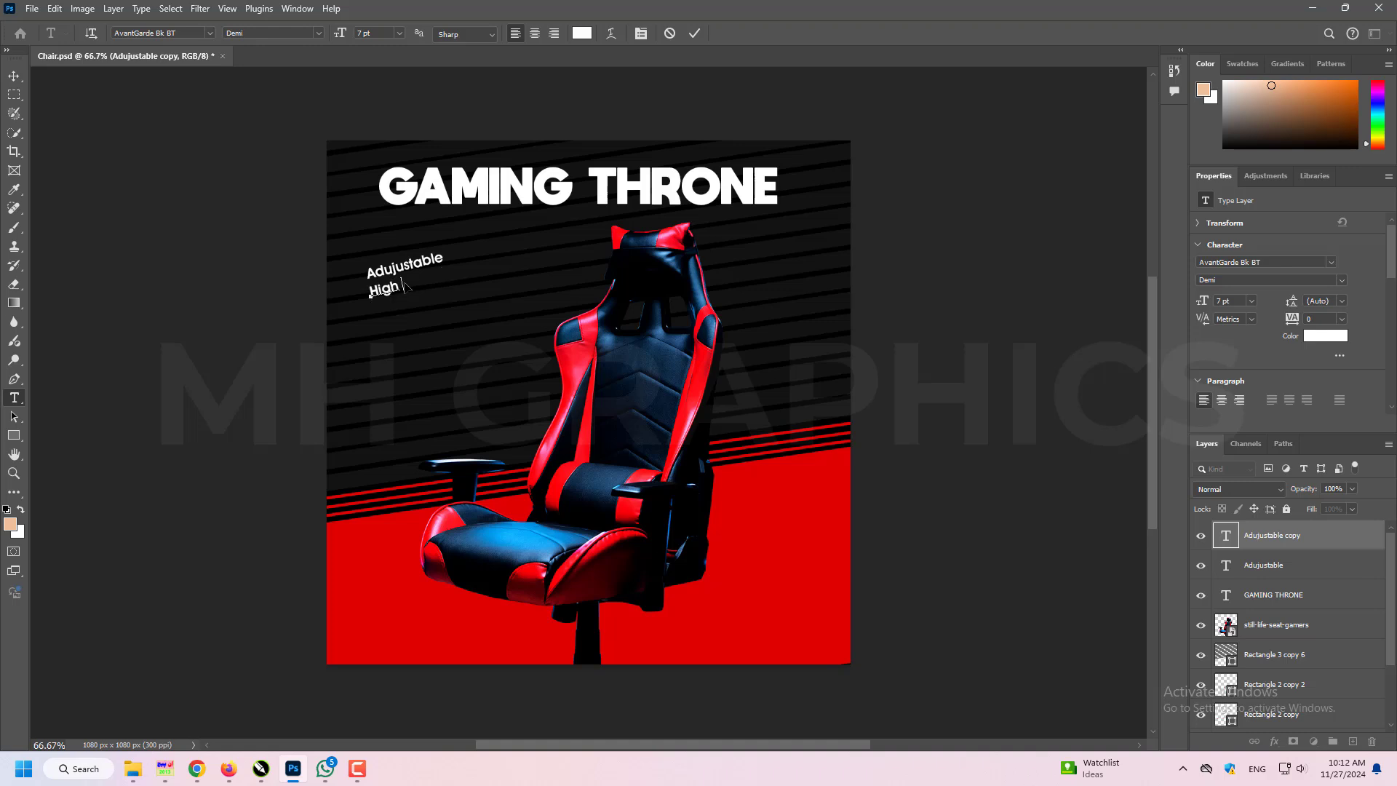
{"action": "type", "text": " Density"}
{"action": "left_click", "coordinate": [695, 33]}
{"action": "key", "text": "v"}
Step: Duplicate the "High Density" text directly below itself and change the copy to "Pure Leather"
{"action": "key", "text": "ctrl+j"}
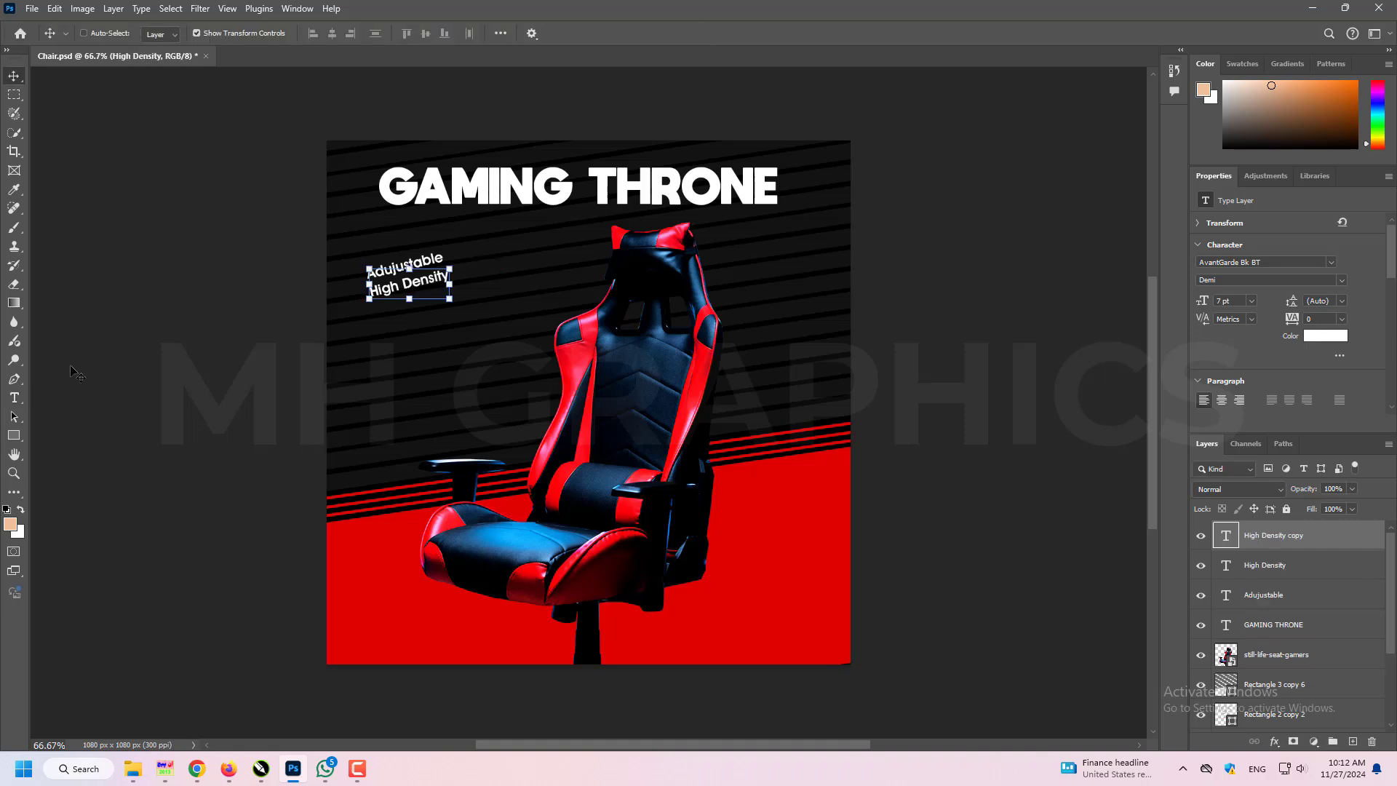
{"action": "mouse_move", "coordinate": [410, 291]}
{"action": "left_mouse_down"}
{"action": "mouse_move", "coordinate": [413, 322]}
{"action": "mouse_move", "coordinate": [412, 308]}
{"action": "left_mouse_up"}
{"action": "left_click", "coordinate": [402, 319]}
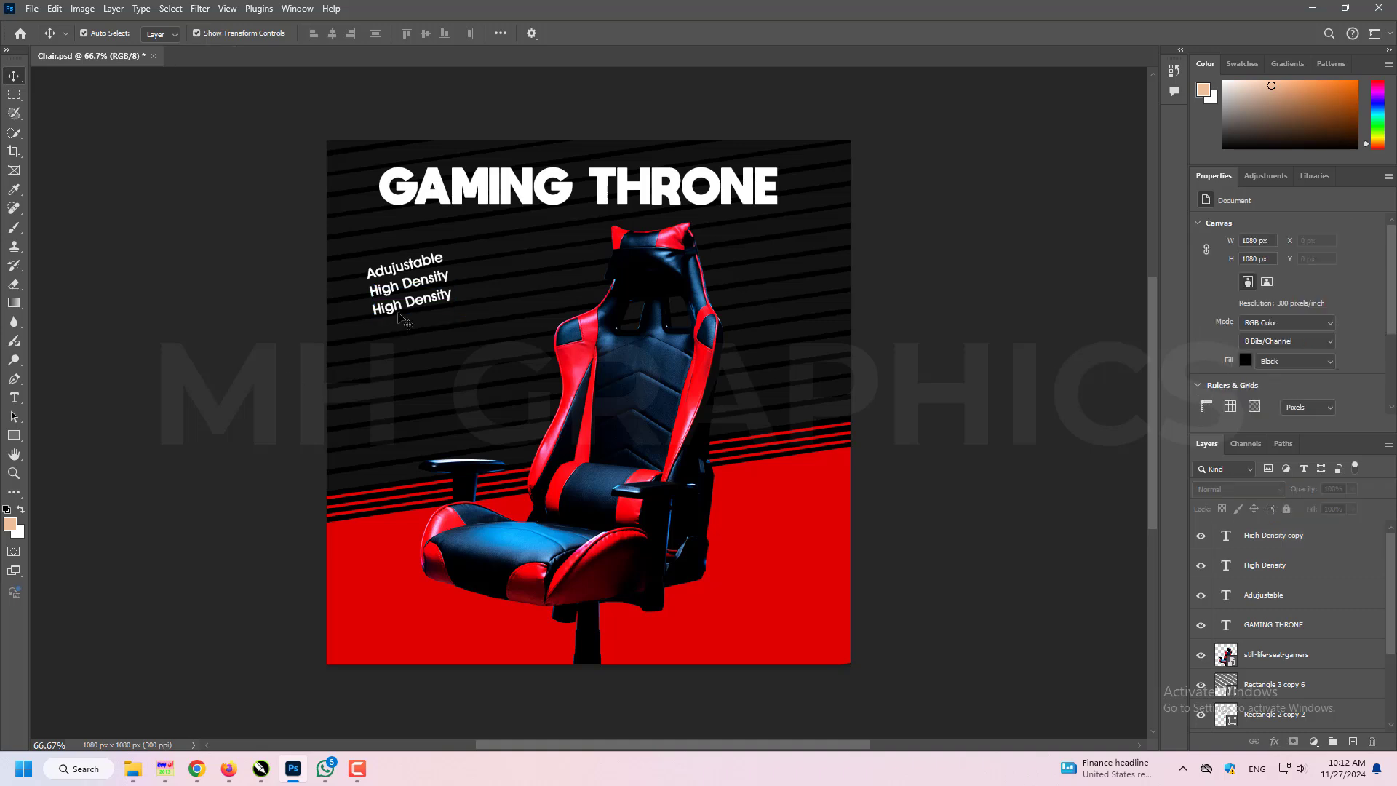
{"action": "double_click", "coordinate": [403, 319]}
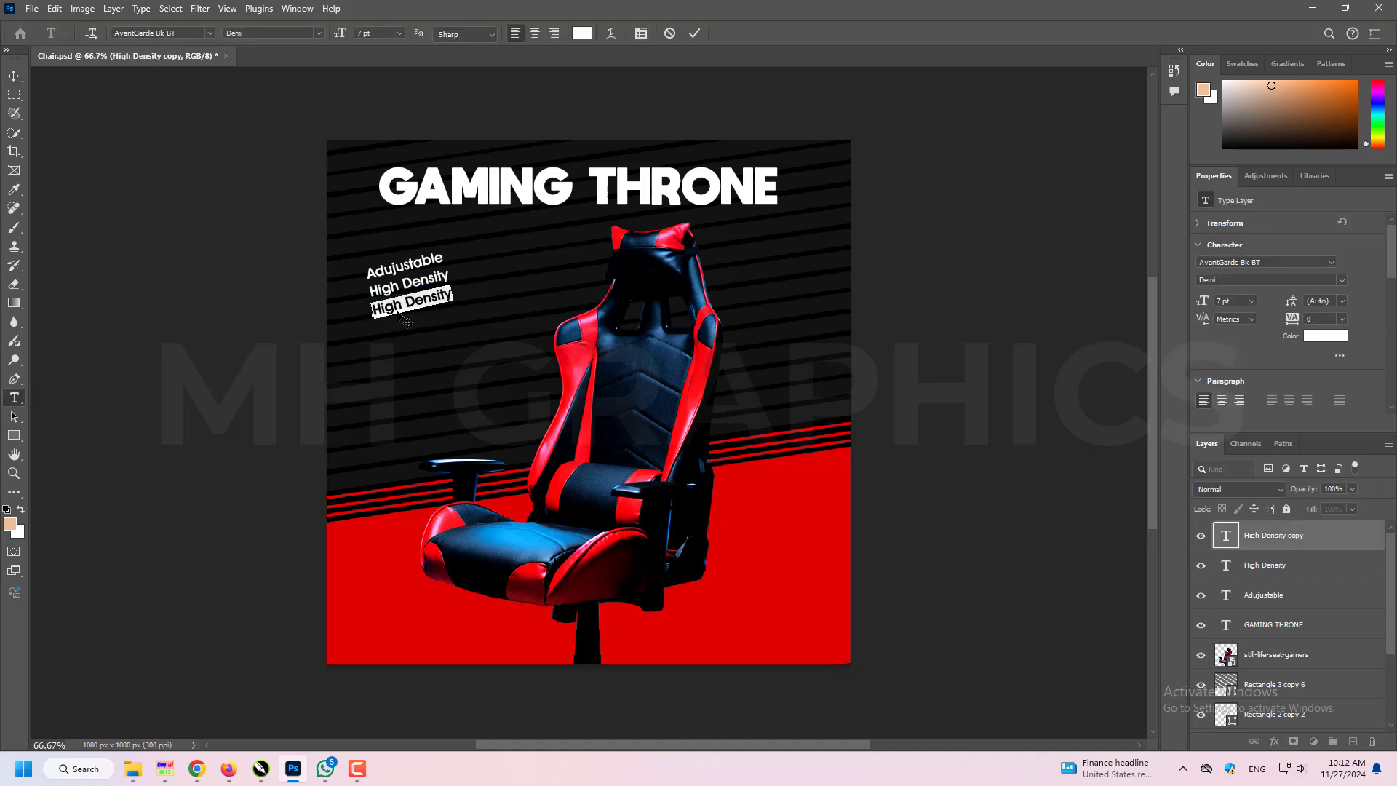
{"action": "type", "text": "Pure Lea"}
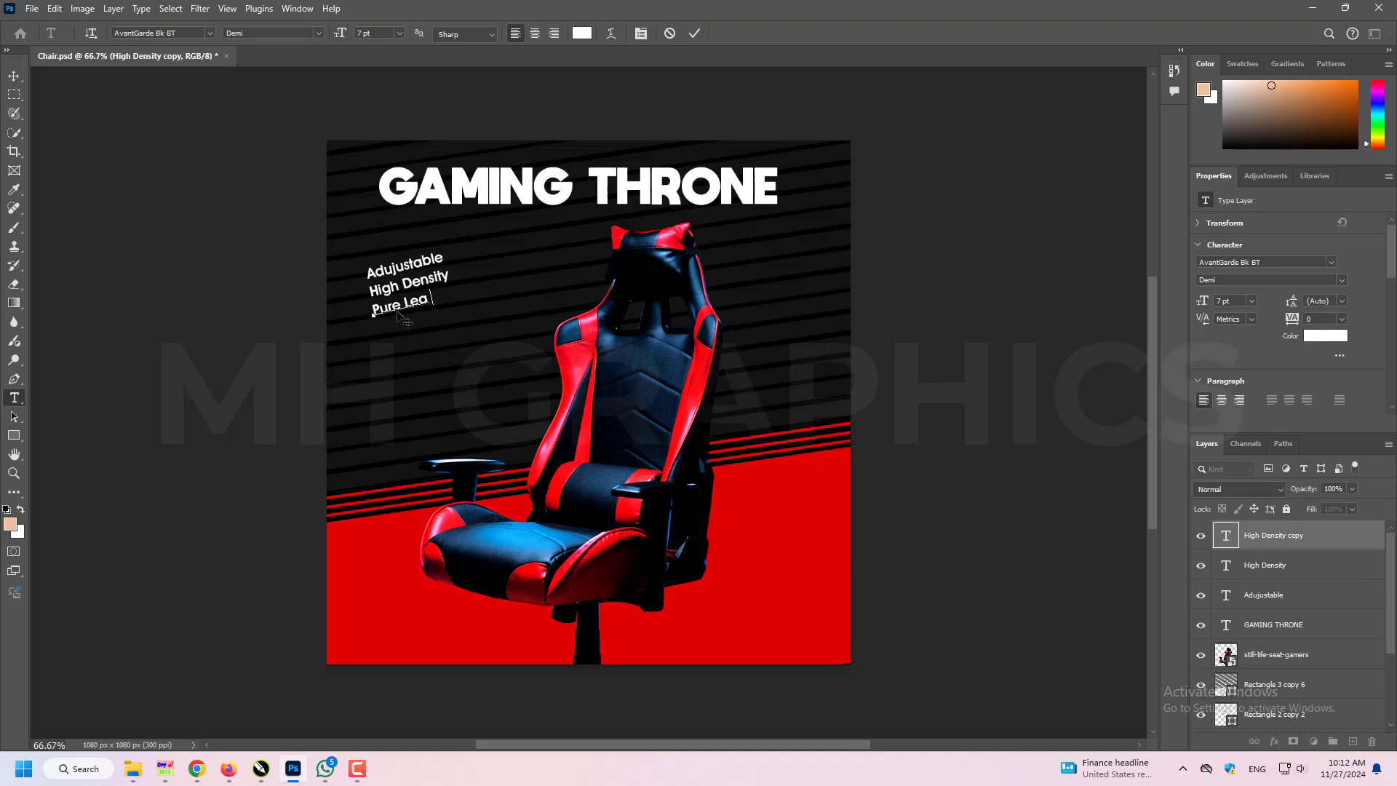
{"action": "left_click", "coordinate": [694, 34]}
{"action": "key", "text": "v"}
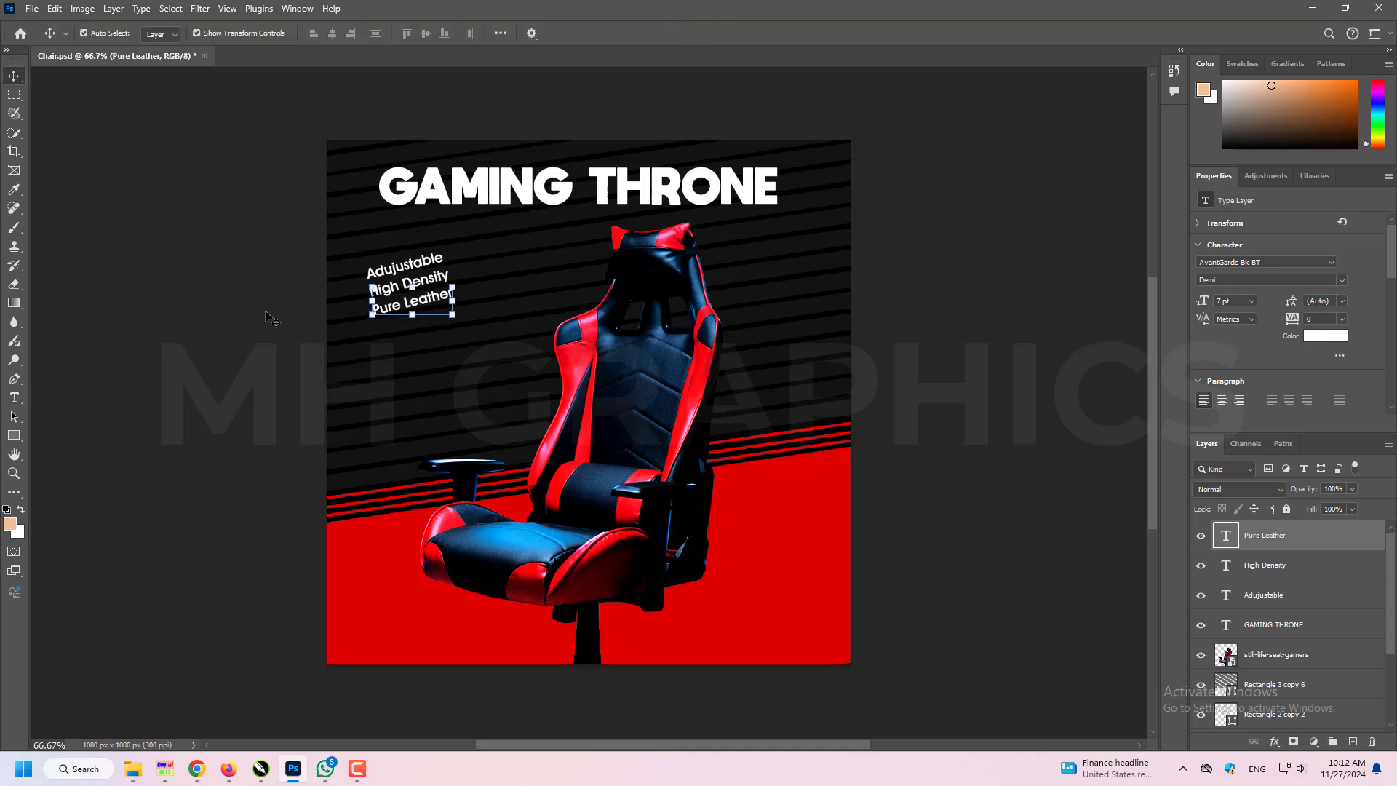
Step: Copy the "Pure Leather" text one line lower and replace its wording with "Comforable"
{"action": "mouse_move", "coordinate": [397, 320]}
{"action": "left_mouse_down"}
{"action": "mouse_move", "coordinate": [398, 350]}
{"action": "mouse_move", "coordinate": [394, 335]}
{"action": "left_mouse_up"}
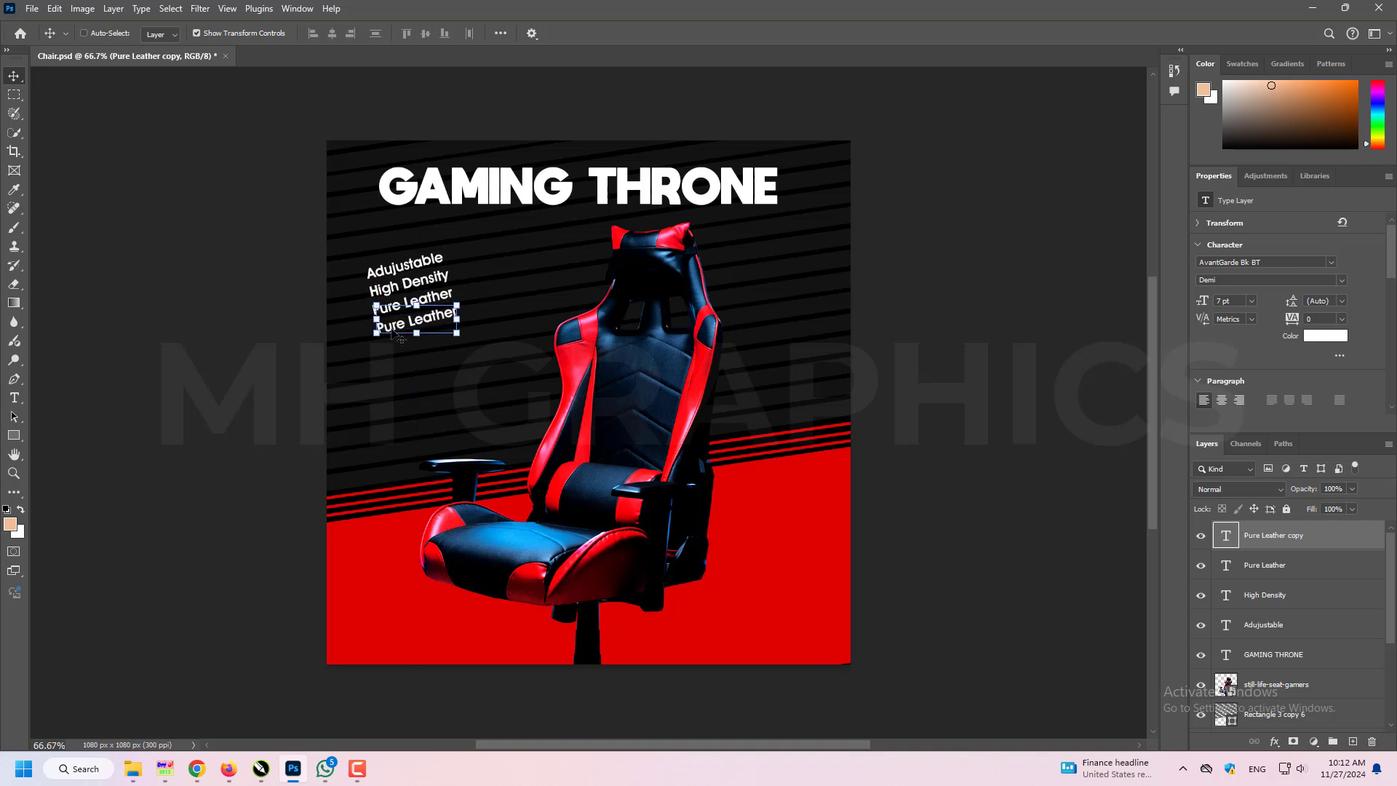
{"action": "double_click", "coordinate": [396, 329]}
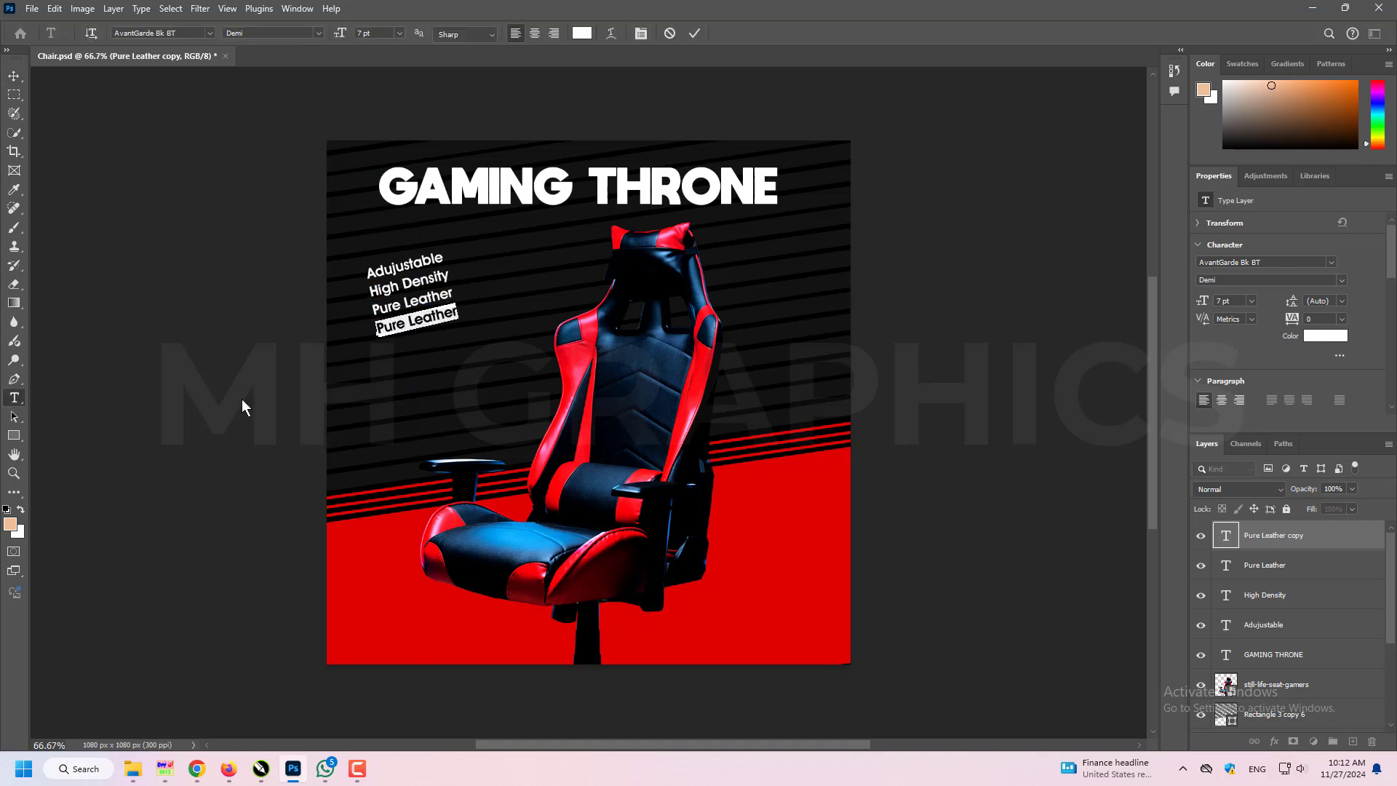
{"action": "type", "text": "A"}
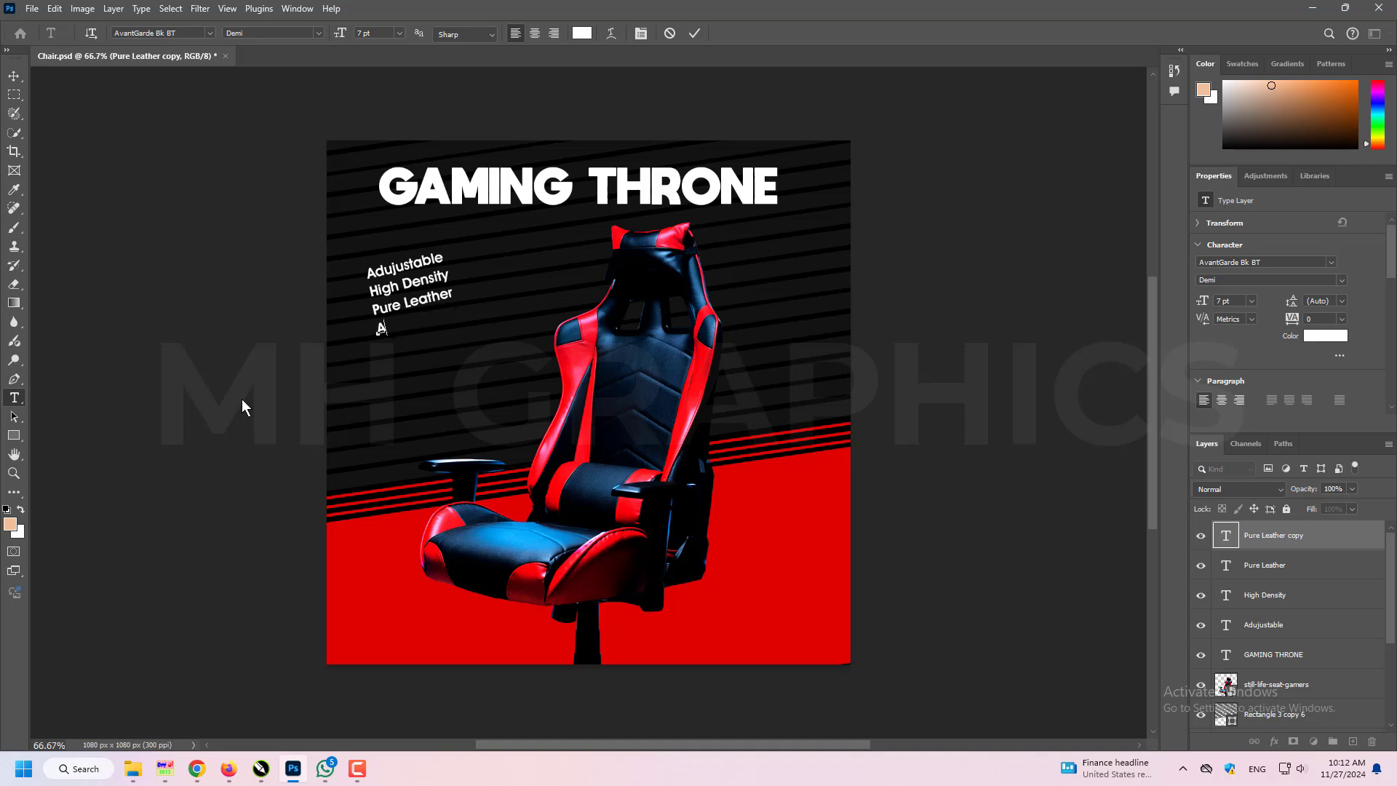
{"action": "key", "text": "BackSpace"}
{"action": "type", "text": "Co"}
{"action": "type", "text": "nm"}
{"action": "key", "text": "BackSpace"}
{"action": "key", "text": "BackSpace"}
{"action": "type", "text": "mforable"}
{"action": "left_click", "coordinate": [695, 33]}
{"action": "key", "text": "v"}
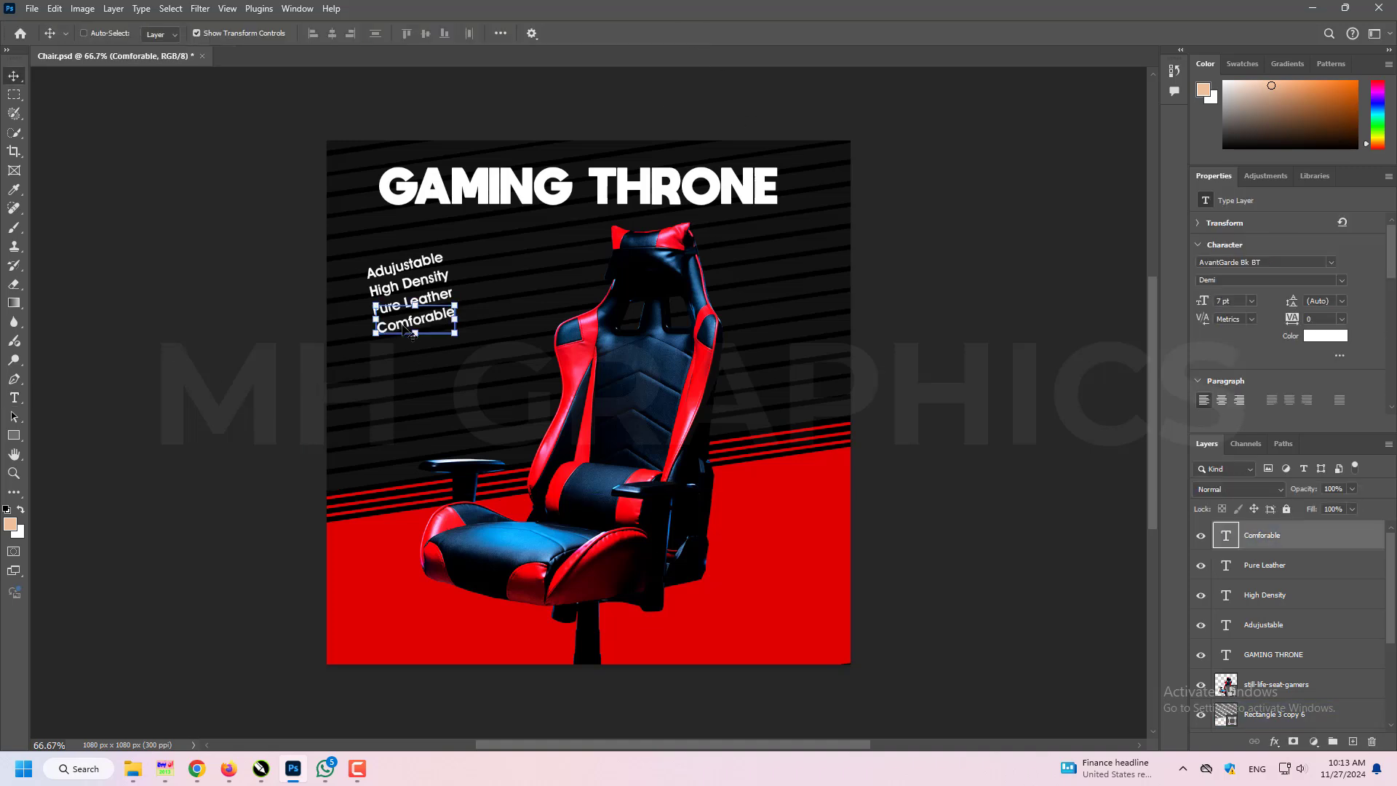
Step: Duplicate the "Comforable" text as the fifth line of the list and change it to "New Arrival"
{"action": "key", "text": "ctrl+j"}
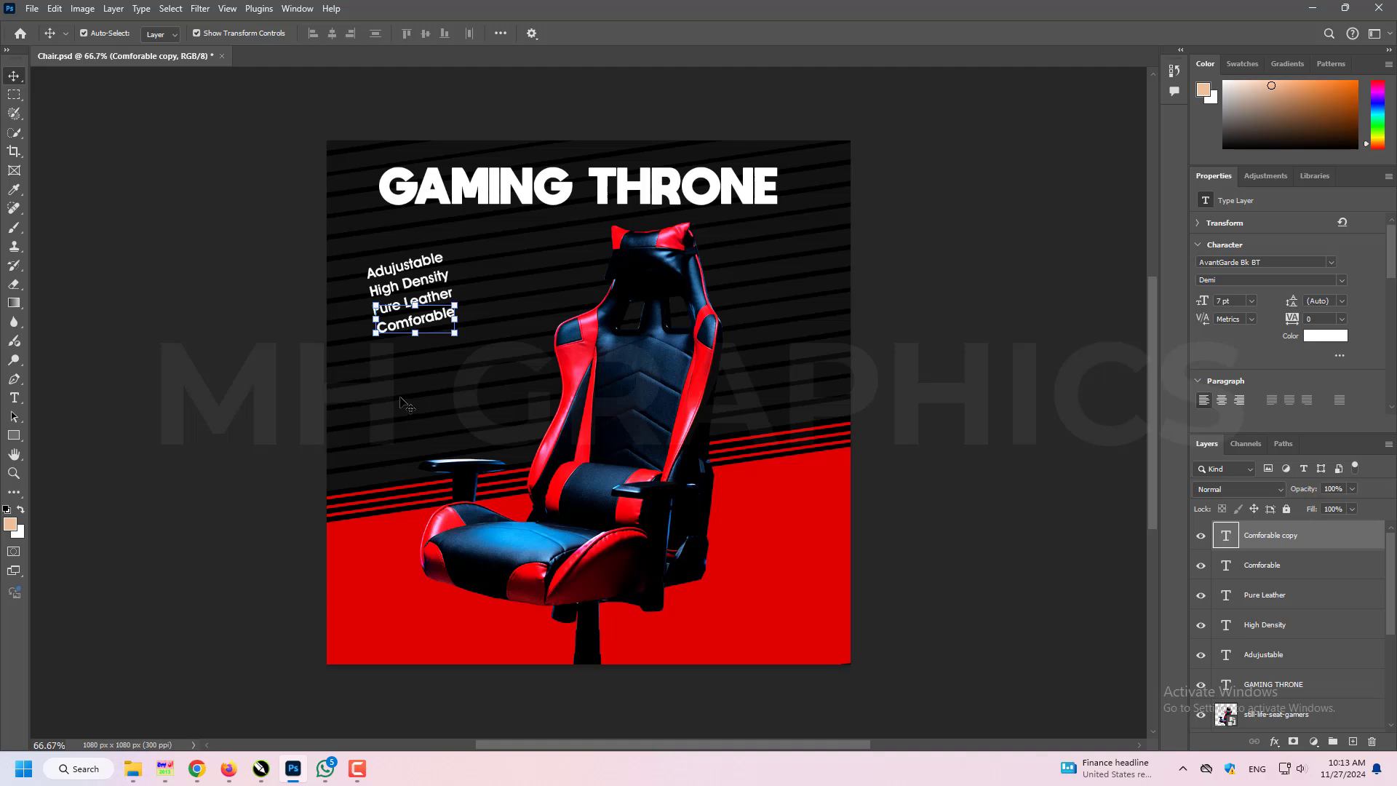
{"action": "left_click_drag", "start_coordinate": [410, 338], "coordinate": [415, 352]}
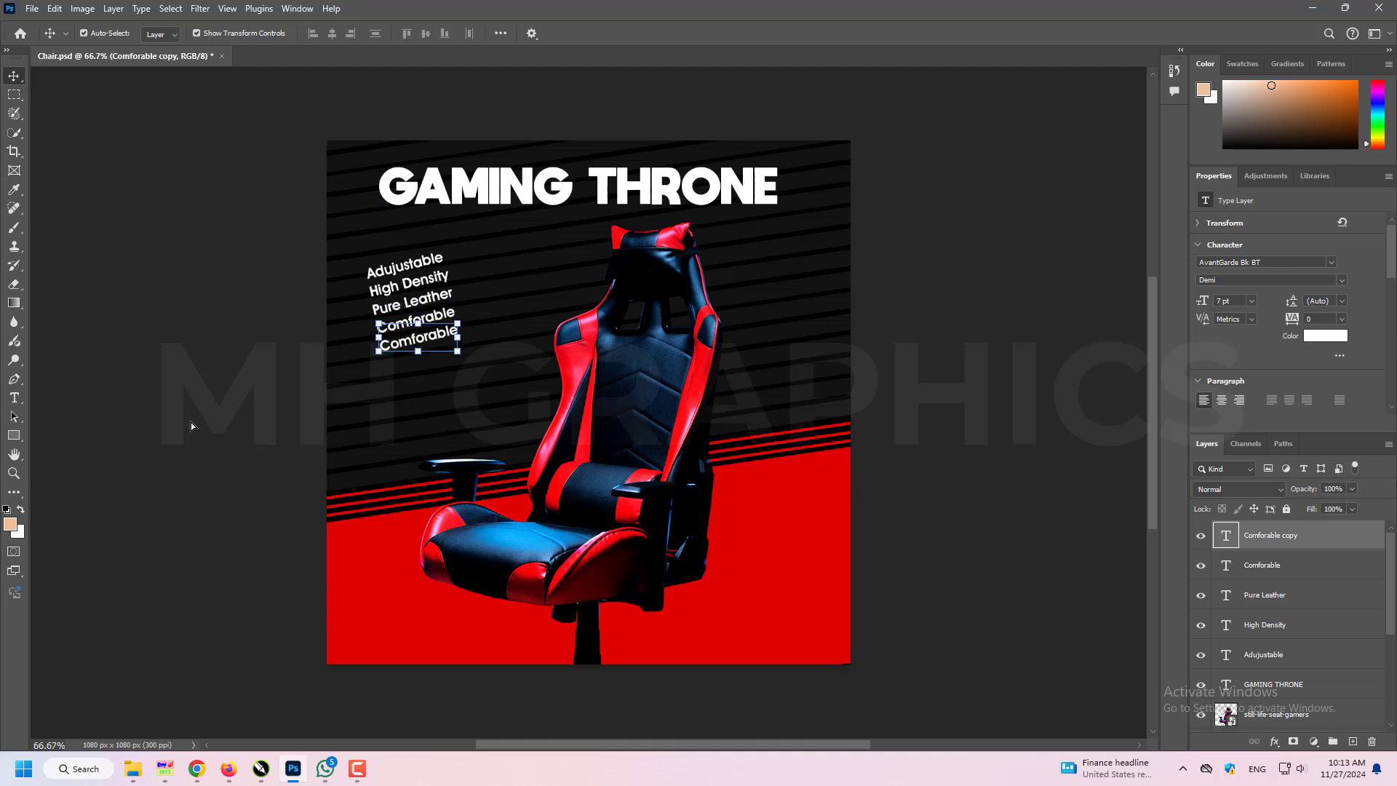
{"action": "double_click", "coordinate": [404, 352]}
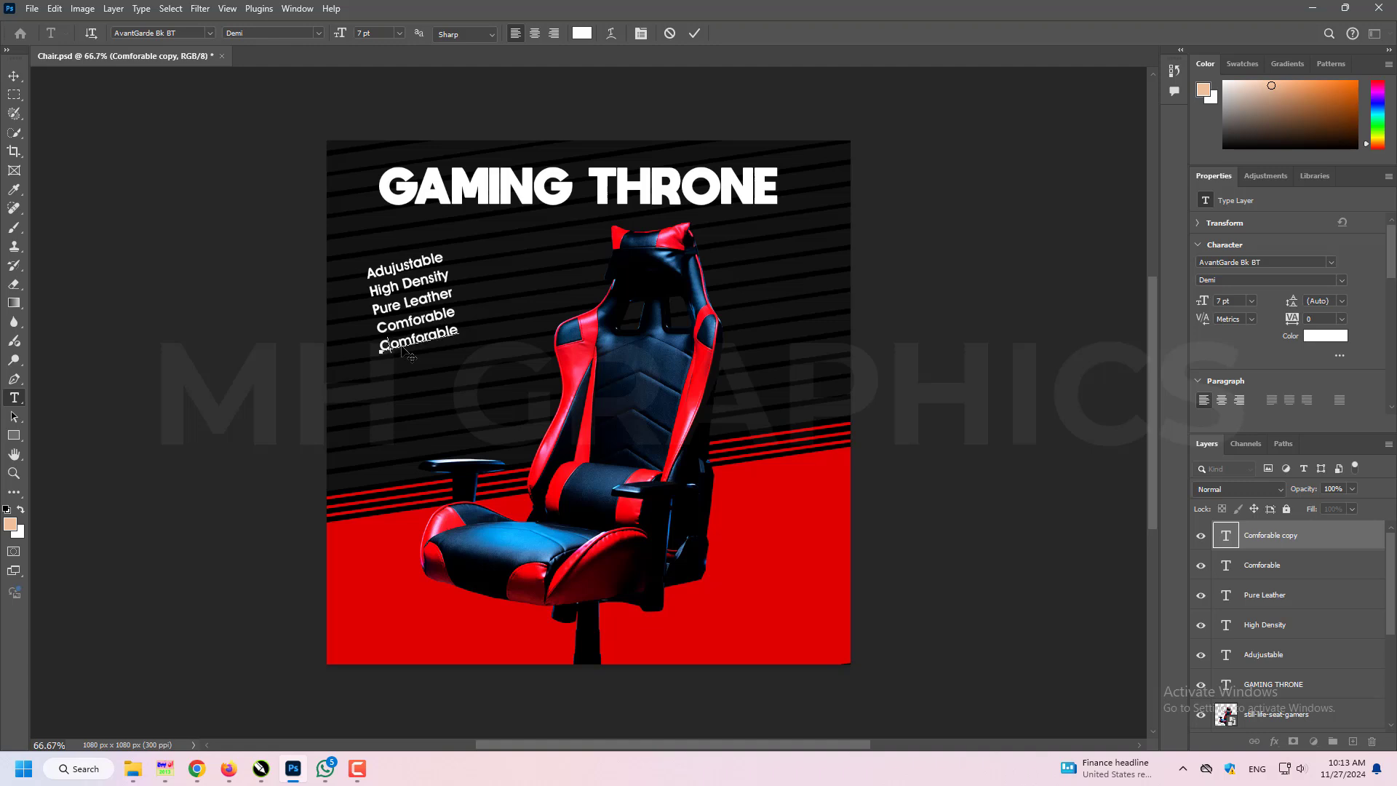
{"action": "type", "text": "New  Arrival"}
{"action": "key", "text": "ctrl+Return"}
{"action": "key", "text": "v"}
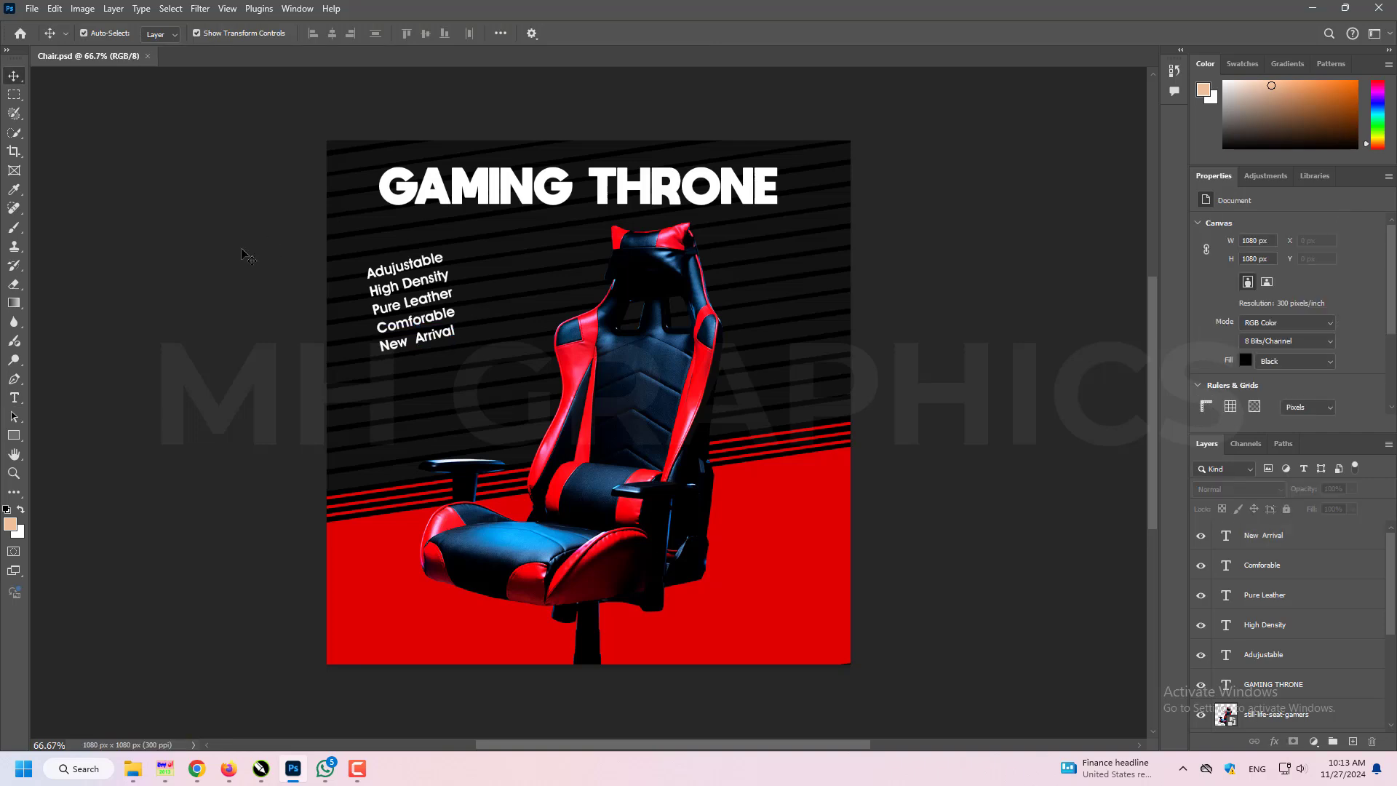
{"action": "left_click_drag", "start_coordinate": [240, 233], "coordinate": [514, 374]}
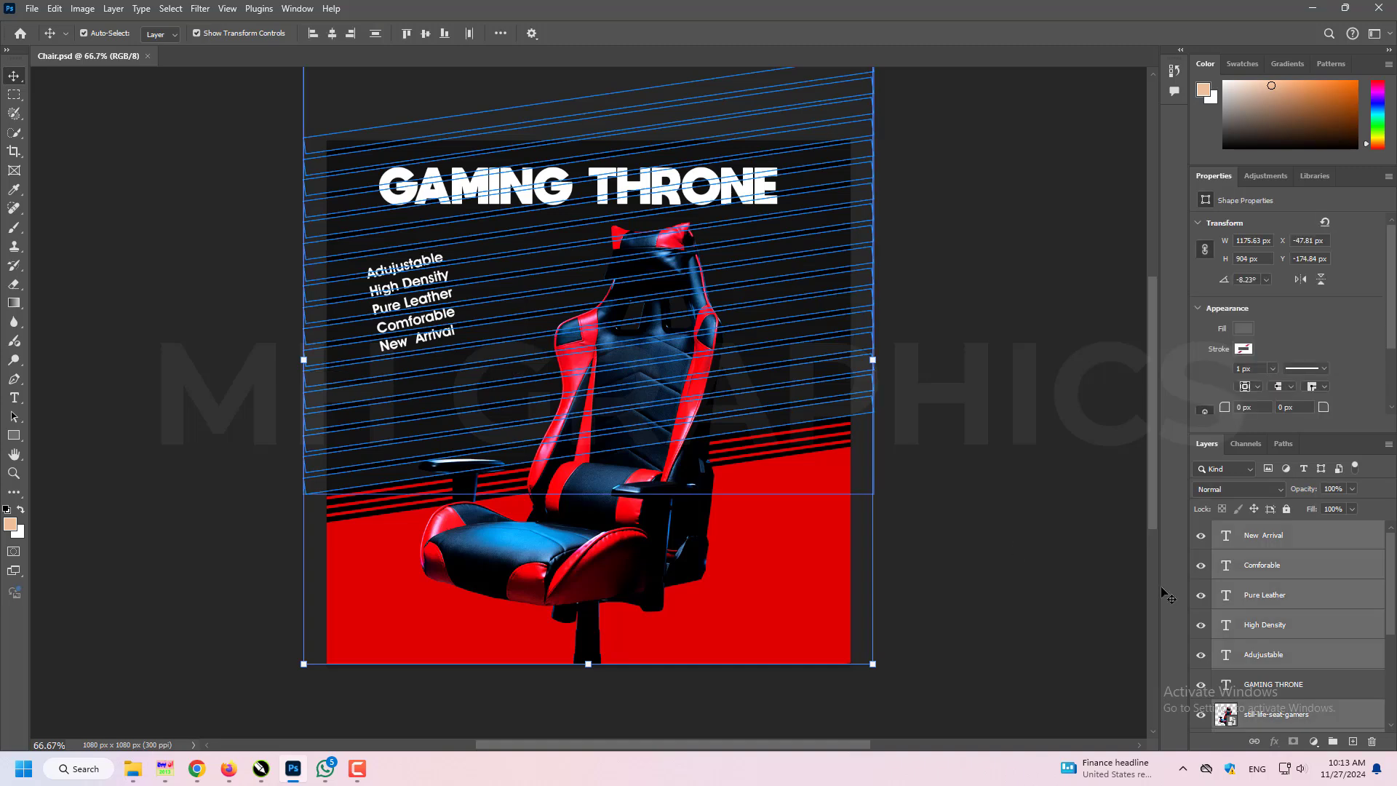
{"action": "left_click", "coordinate": [404, 264]}
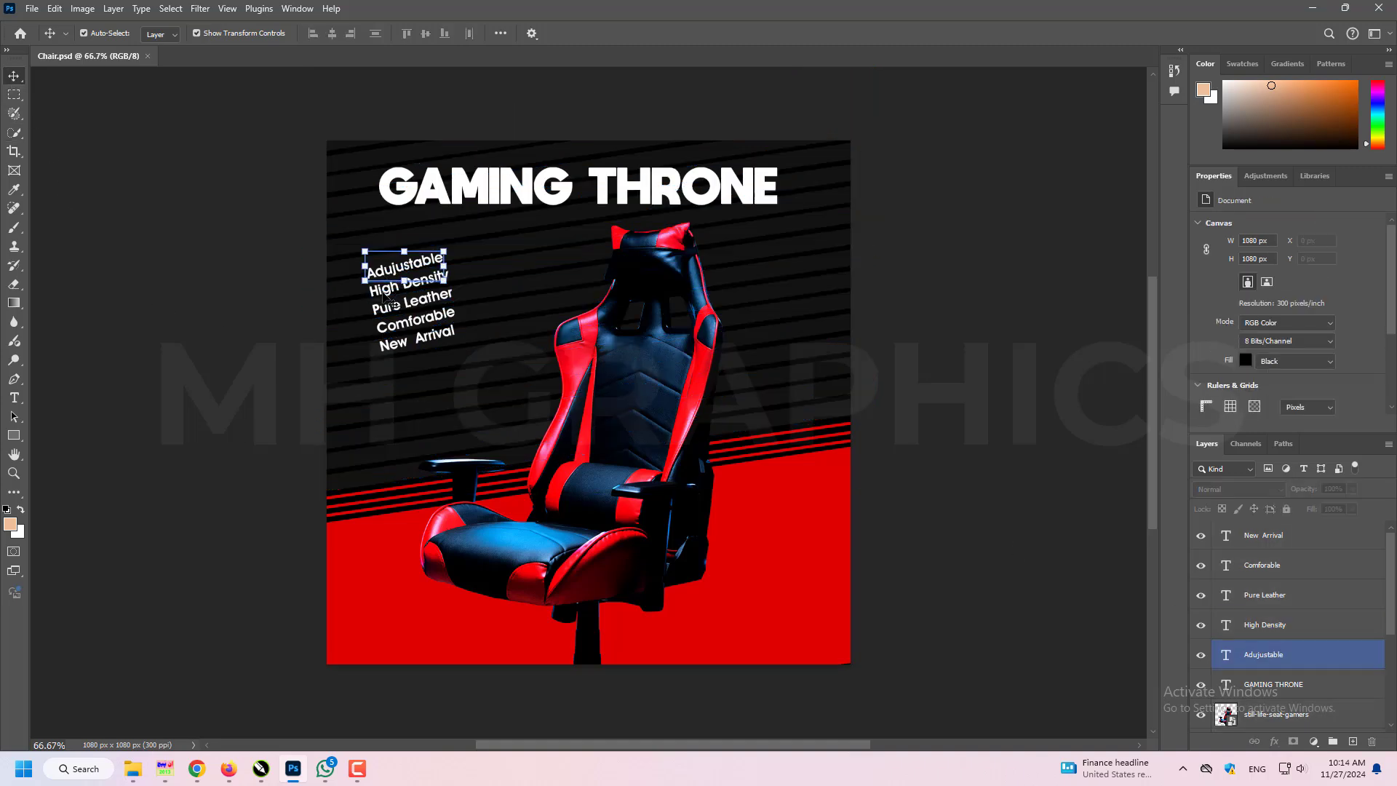
{"action": "key", "text": "ctrl+t"}
{"action": "left_click", "coordinate": [697, 33]}
{"action": "left_click", "coordinate": [1263, 536]}
{"action": "left_click", "coordinate": [1263, 566], "text": "shift"}
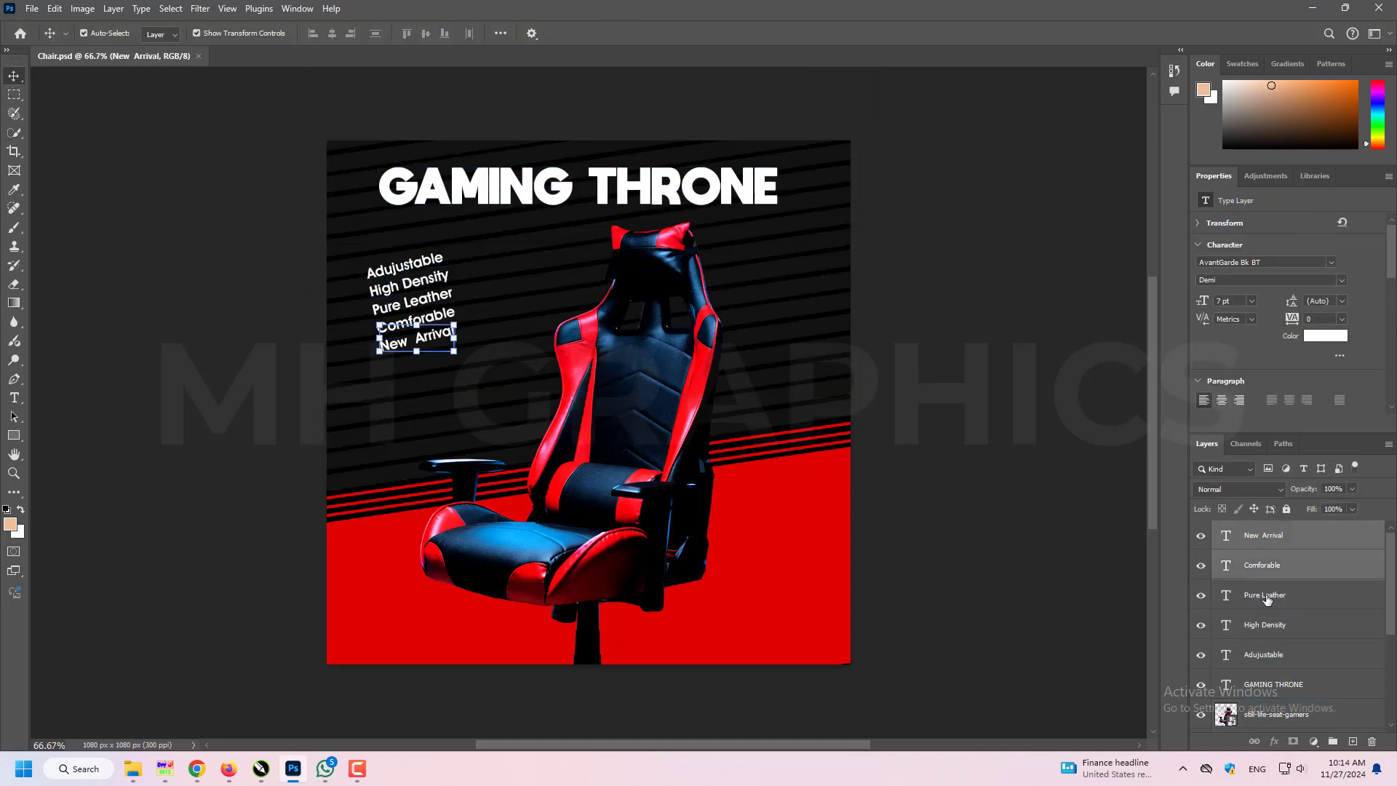
{"action": "left_click", "coordinate": [1263, 595], "text": "shift"}
{"action": "left_click", "coordinate": [1263, 625], "text": "shift"}
{"action": "left_click", "coordinate": [1263, 655], "text": "shift"}
{"action": "left_click", "coordinate": [1263, 684], "text": "shift"}
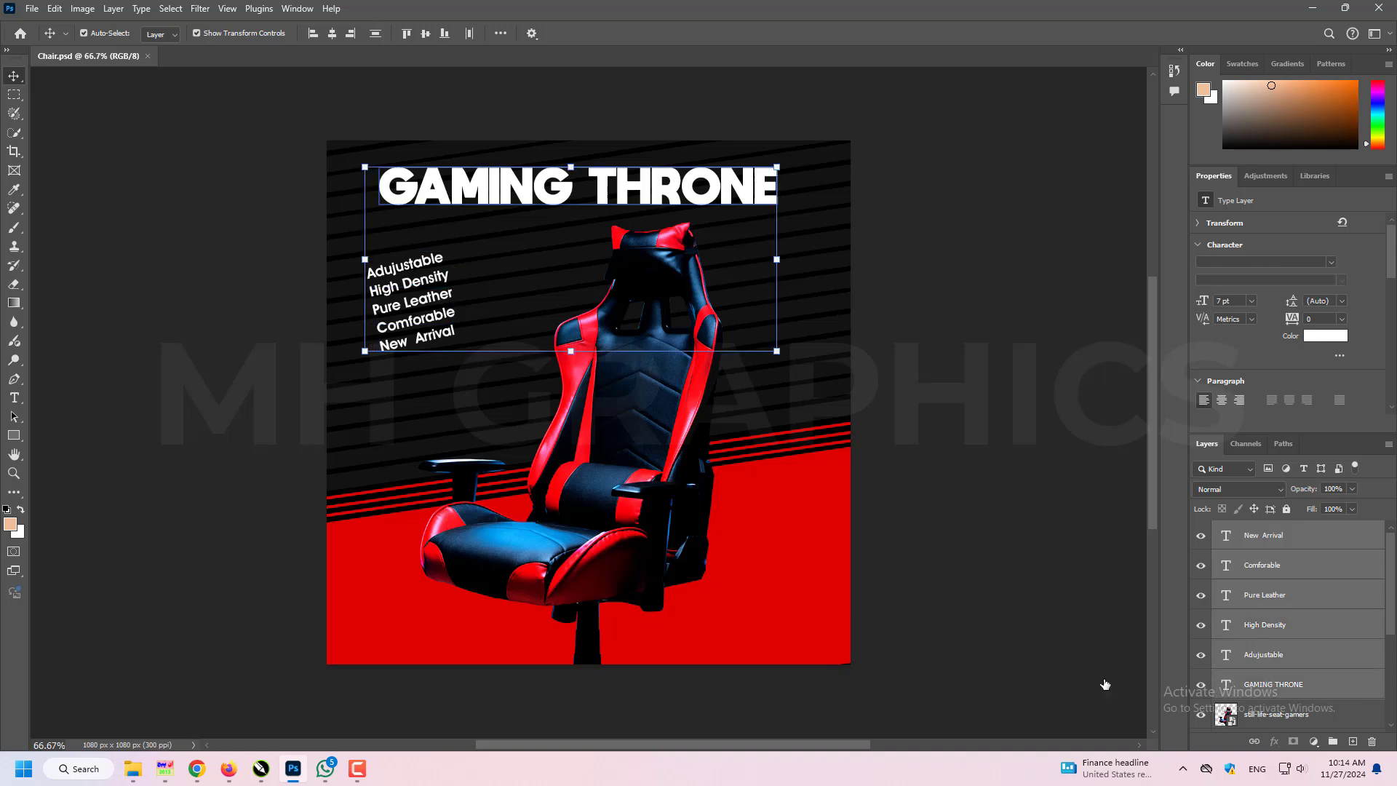
{"action": "key", "text": "alt+bracketright"}
{"action": "key", "text": "alt+bracketright"}
{"action": "key", "text": "alt+bracketright"}
{"action": "key", "text": "alt+bracketright"}
{"action": "key", "text": "alt+bracketright"}
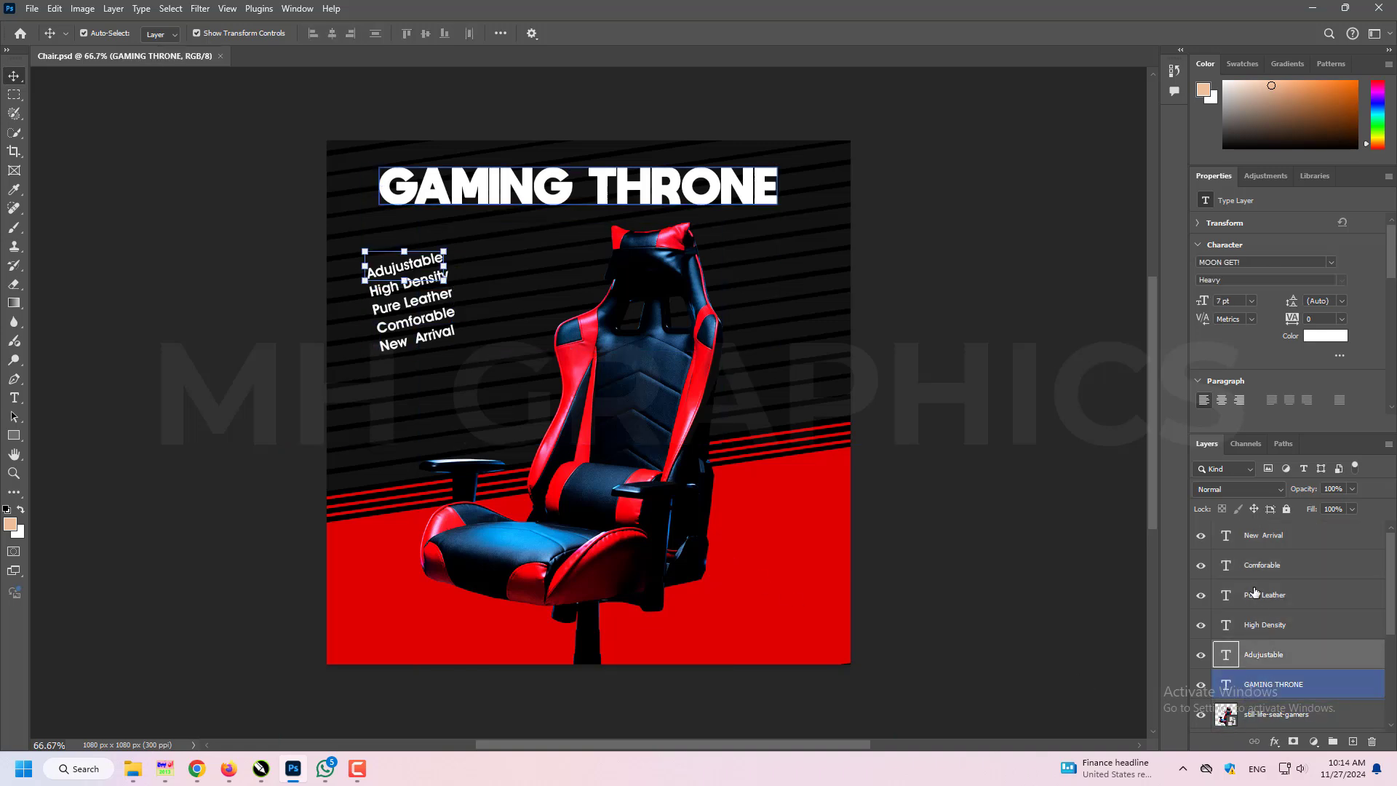
{"action": "key", "text": "alt+bracketleft"}
{"action": "key", "text": "alt+bracketleft"}
{"action": "key", "text": "alt+bracketleft"}
{"action": "key", "text": "alt+bracketleft"}
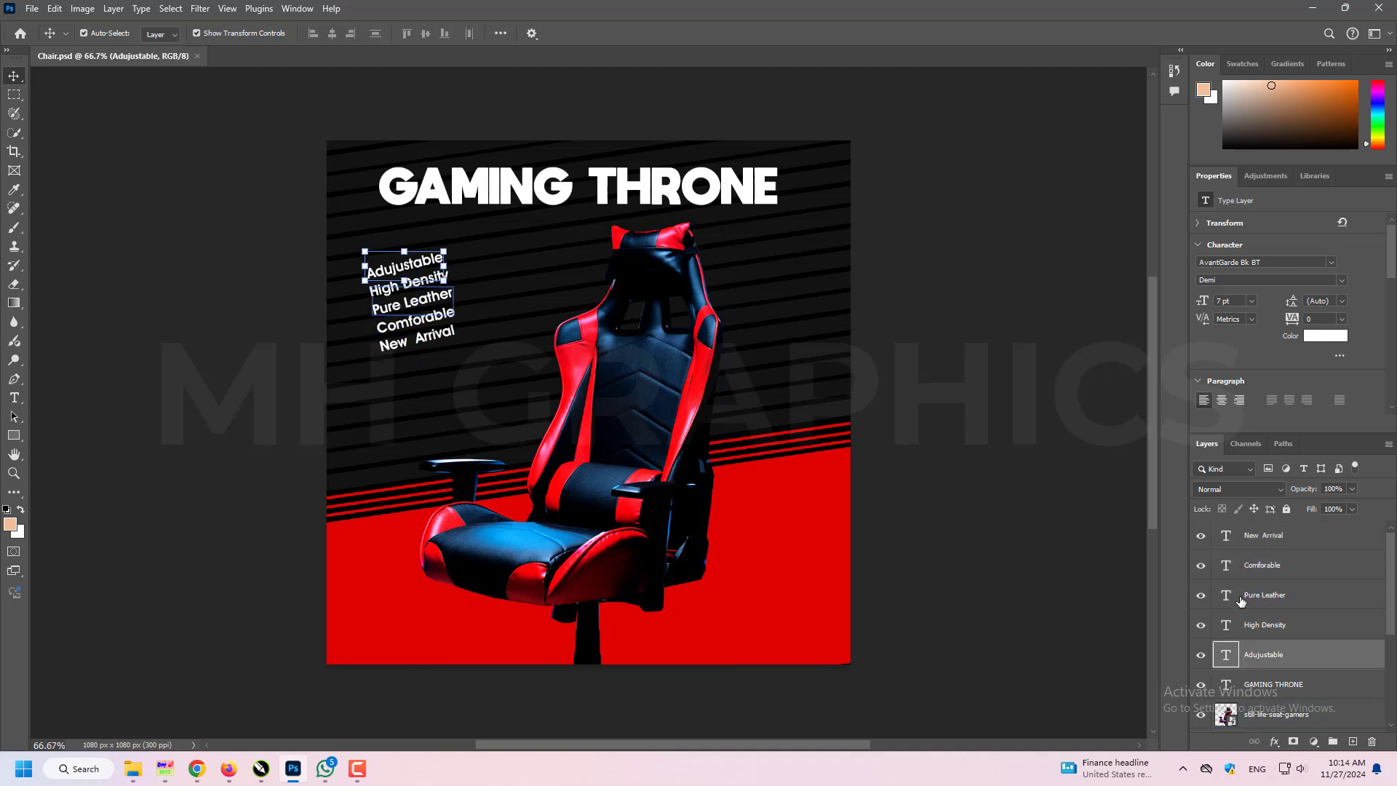
Step: Select the five feature text layers from "New Arrival" to "Adujustable" and enlarge them together beside the chair's backrest
{"action": "left_click", "coordinate": [1253, 538]}
{"action": "key", "text": "shift+alt+bracketleft"}
{"action": "key", "text": "shift+alt+bracketleft"}
{"action": "key", "text": "shift+alt+bracketleft"}
{"action": "key", "text": "shift+alt+bracketleft"}
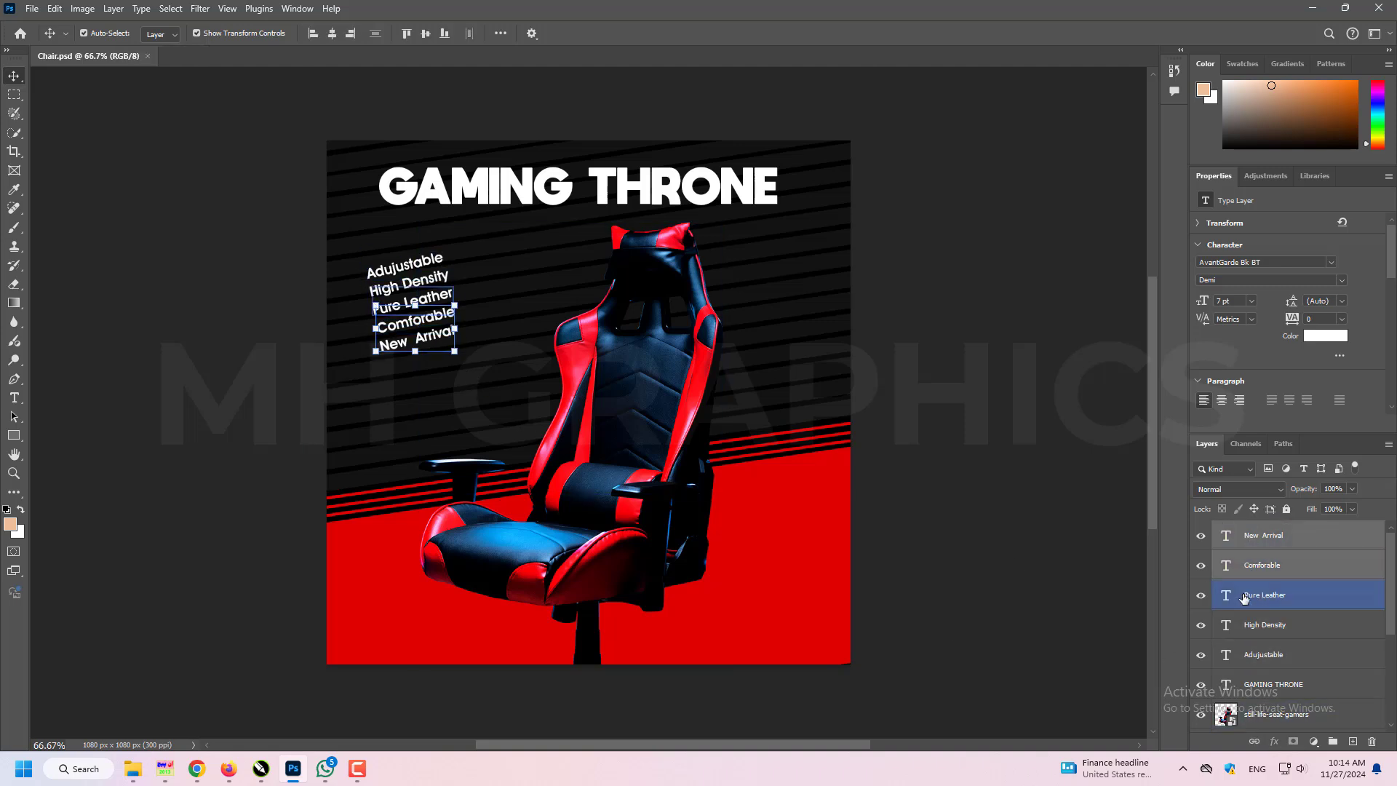
{"action": "left_click_drag", "start_coordinate": [455, 352], "coordinate": [472, 403]}
{"action": "key", "text": "Return"}
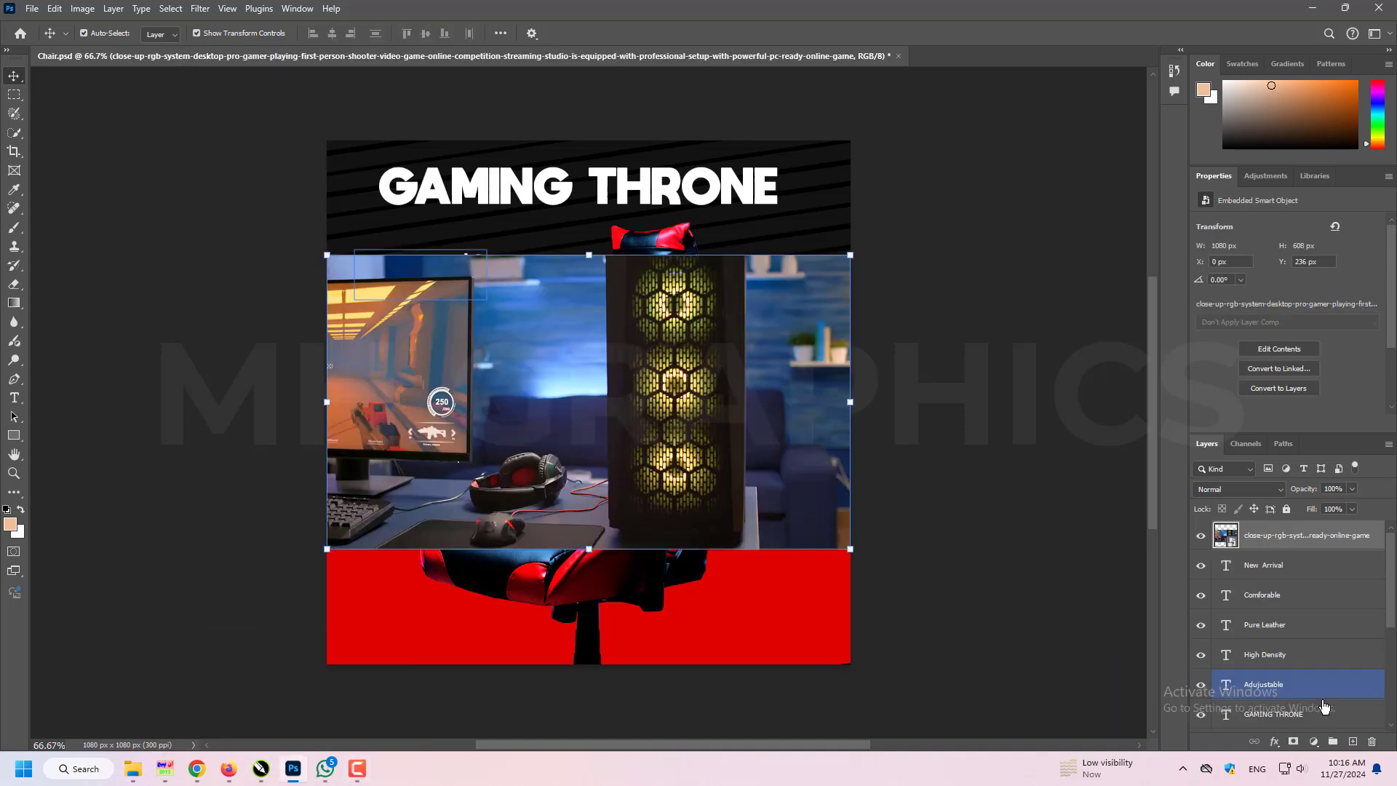
Step: Move the gaming-setup photo layer directly above the Background and enlarge it to about 1565 × 880 px, covering the poster's upper area
{"action": "left_click_drag", "start_coordinate": [1324, 706], "coordinate": [1273, 700]}
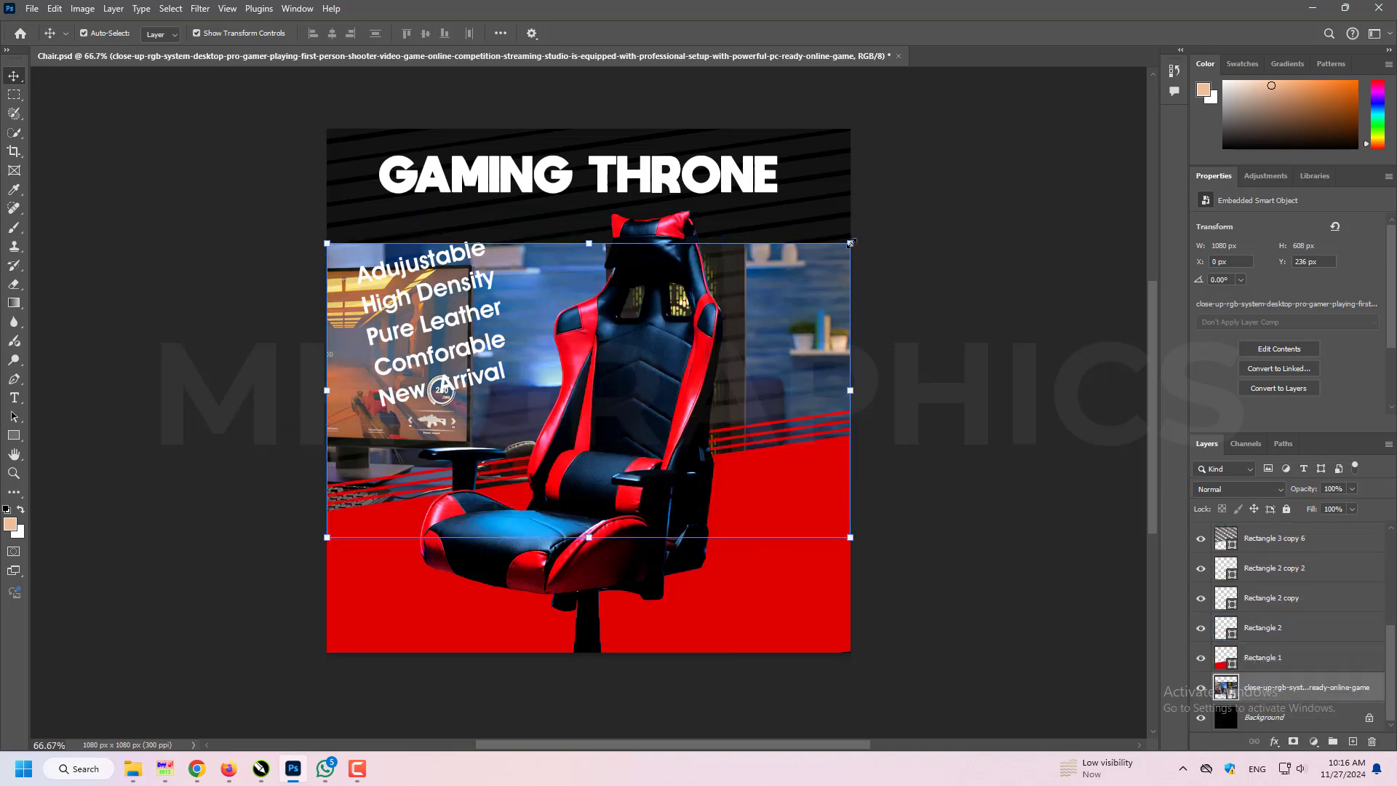
{"action": "left_click_drag", "start_coordinate": [851, 243], "coordinate": [1096, 86]}
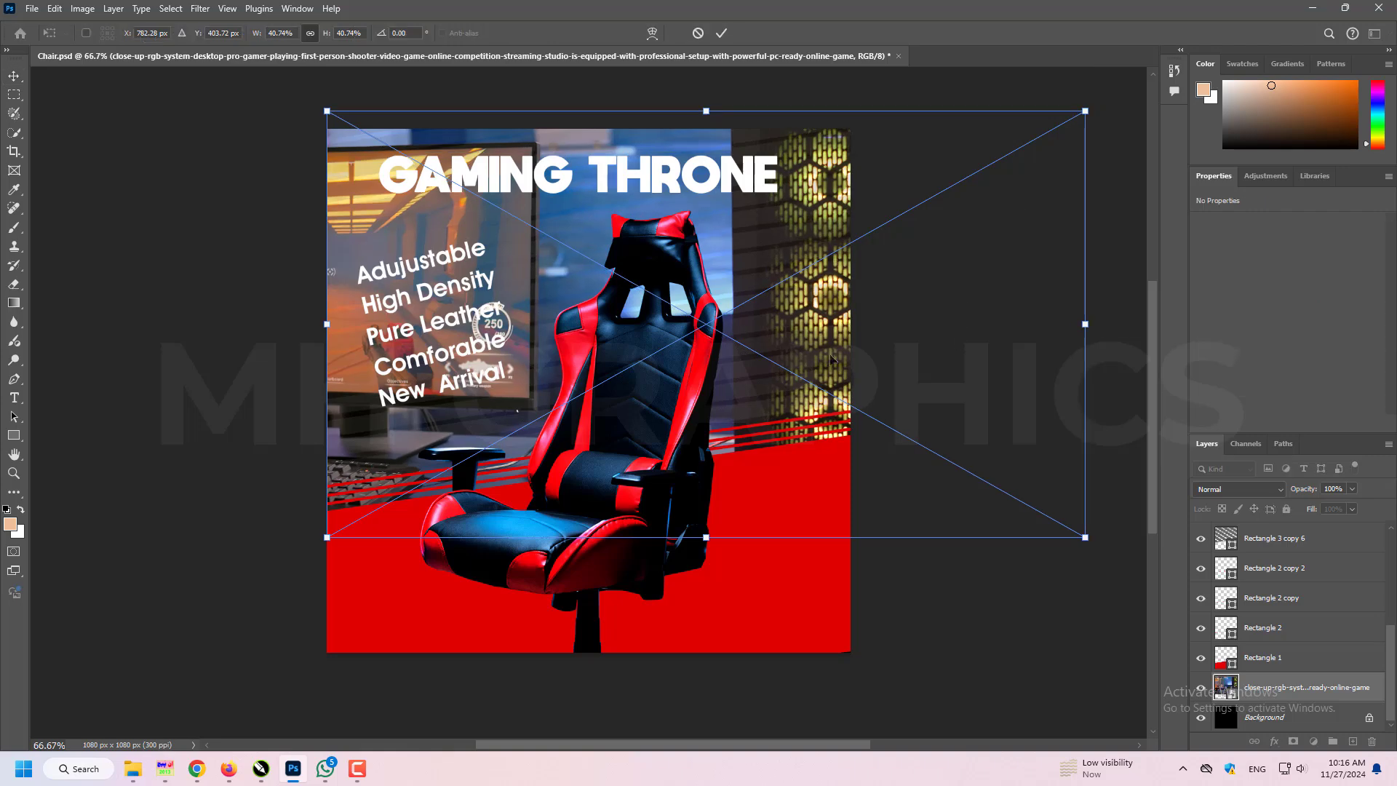
{"action": "mouse_move", "coordinate": [828, 343]}
{"action": "left_mouse_down"}
{"action": "mouse_move", "coordinate": [764, 333]}
{"action": "mouse_move", "coordinate": [871, 318]}
{"action": "mouse_move", "coordinate": [815, 329]}
{"action": "left_mouse_up"}
{"action": "key", "text": "Return"}
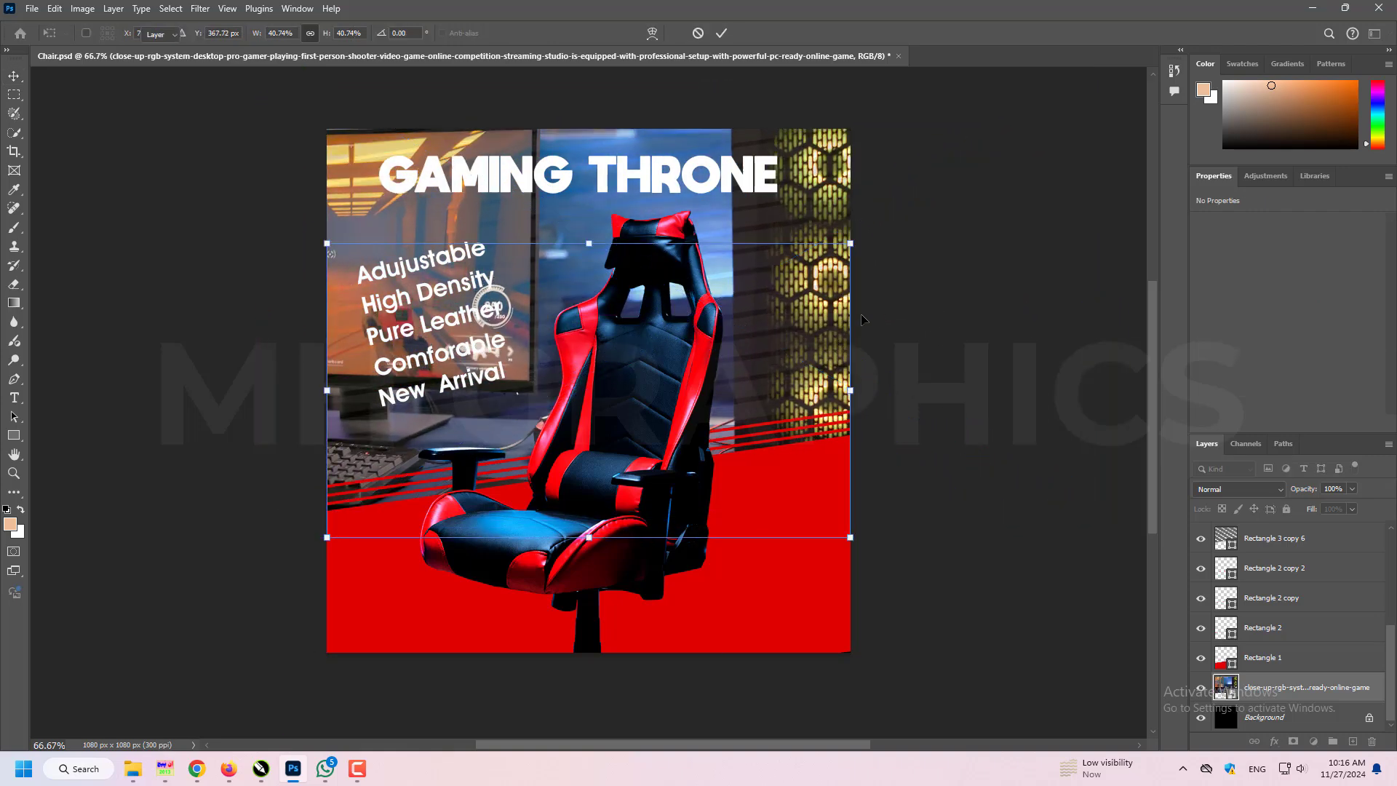
Step: Lower the gaming-setup photo layer's opacity to 35%
{"action": "left_click_drag", "start_coordinate": [1327, 499], "coordinate": [1287, 501]}
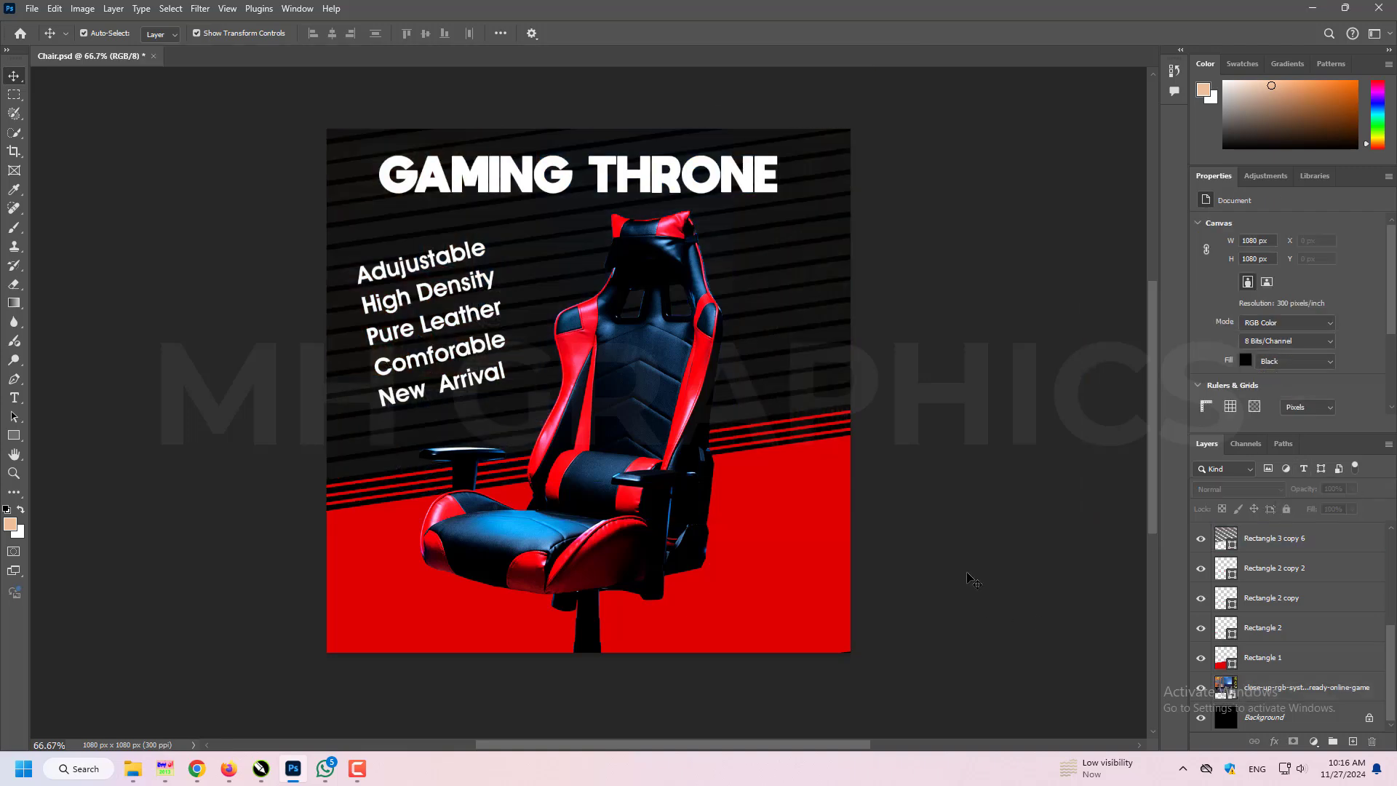
{"action": "left_click", "coordinate": [1351, 489]}
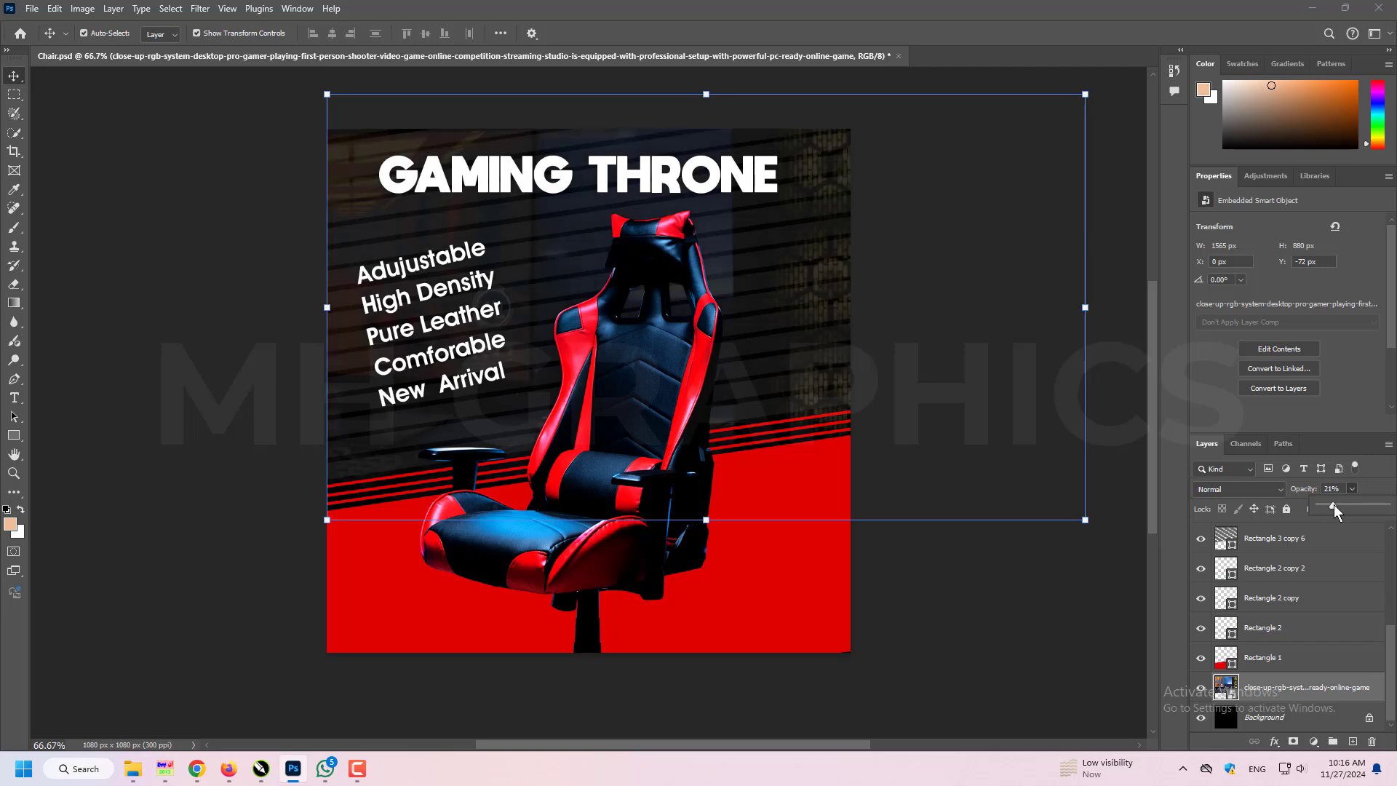
{"action": "left_click_drag", "start_coordinate": [1334, 505], "coordinate": [1338, 505]}
{"action": "left_click", "coordinate": [1033, 586]}
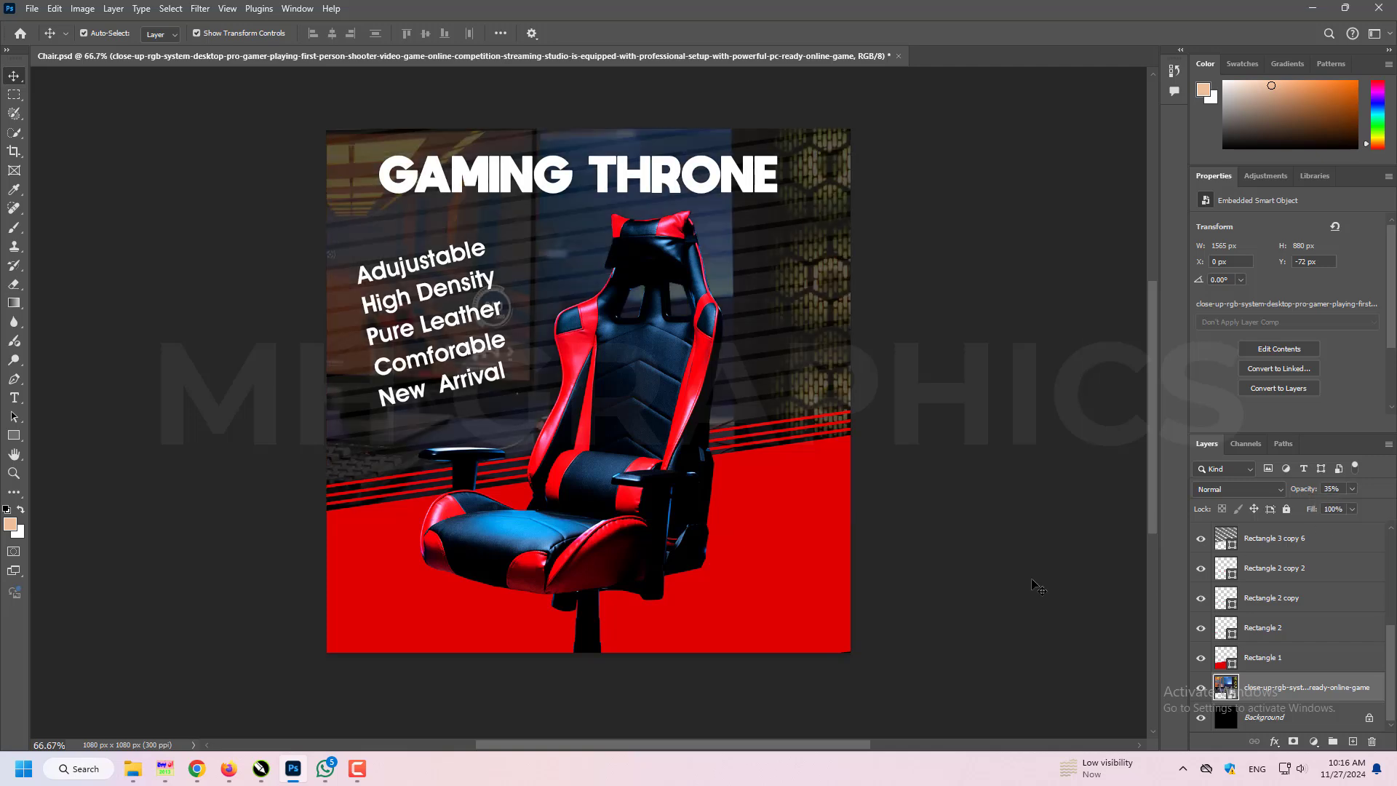
Step: Add the text "Order Now" to the lower right of the red block and scale it down to about 10 pt
{"action": "key", "text": "ctrl+0"}
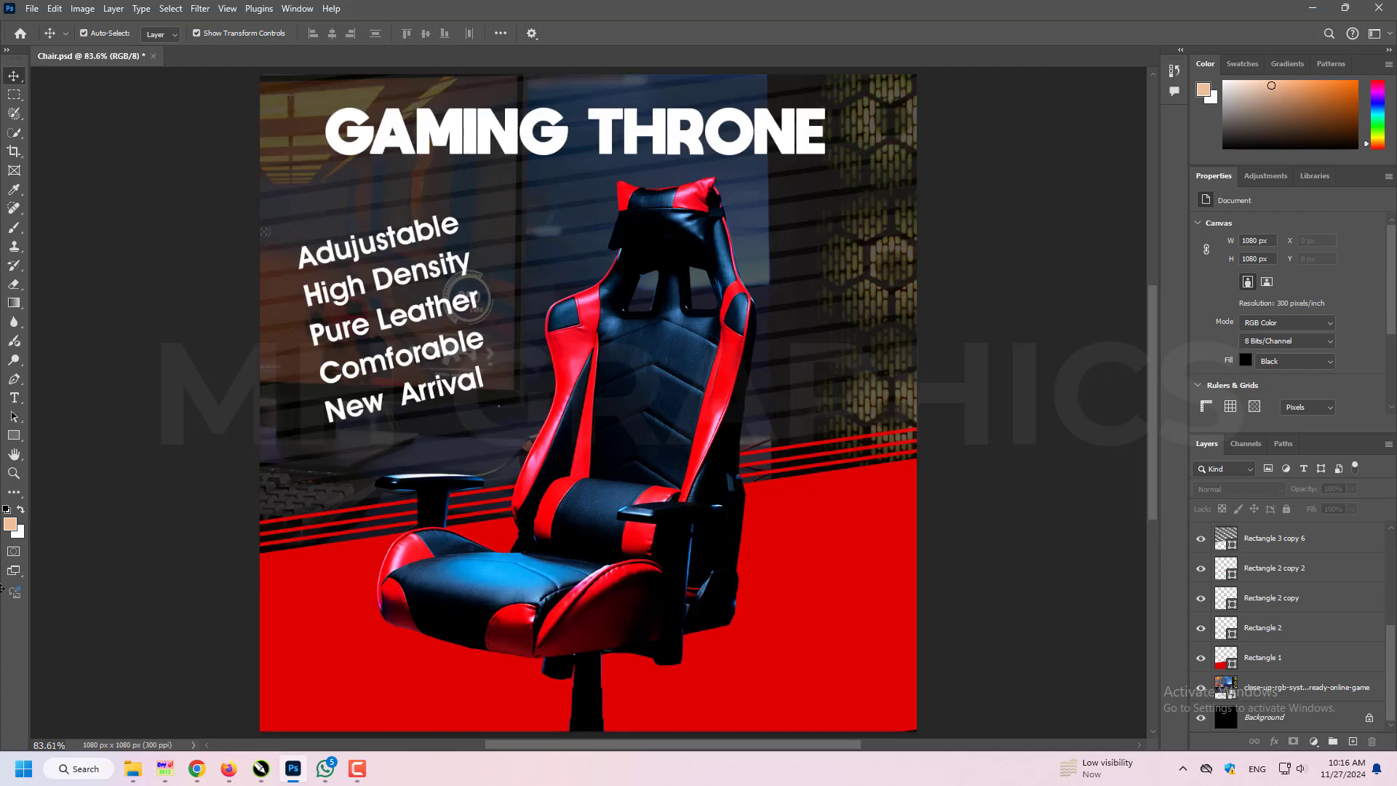
{"action": "left_click", "coordinate": [15, 398]}
{"action": "left_click", "coordinate": [751, 689]}
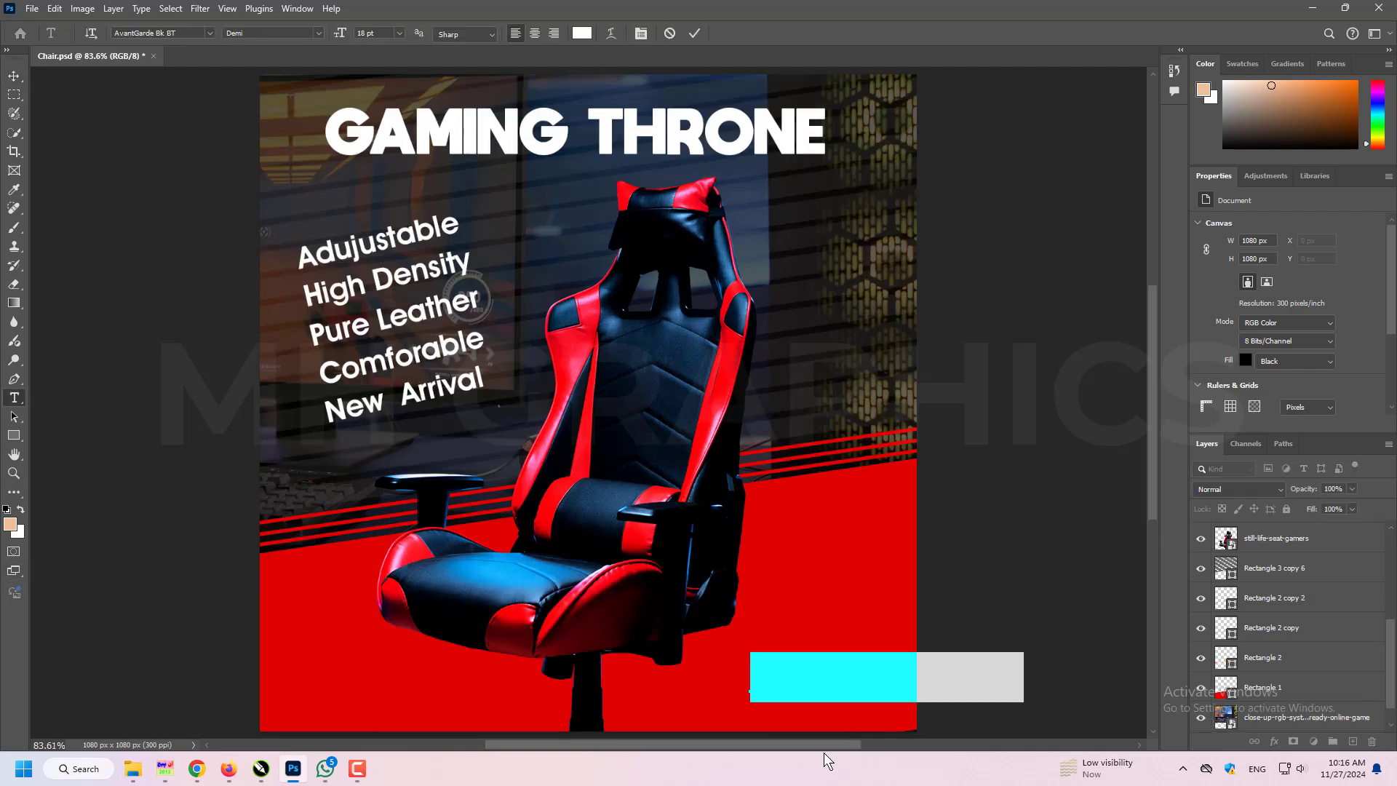
{"action": "type", "text": "Or"}
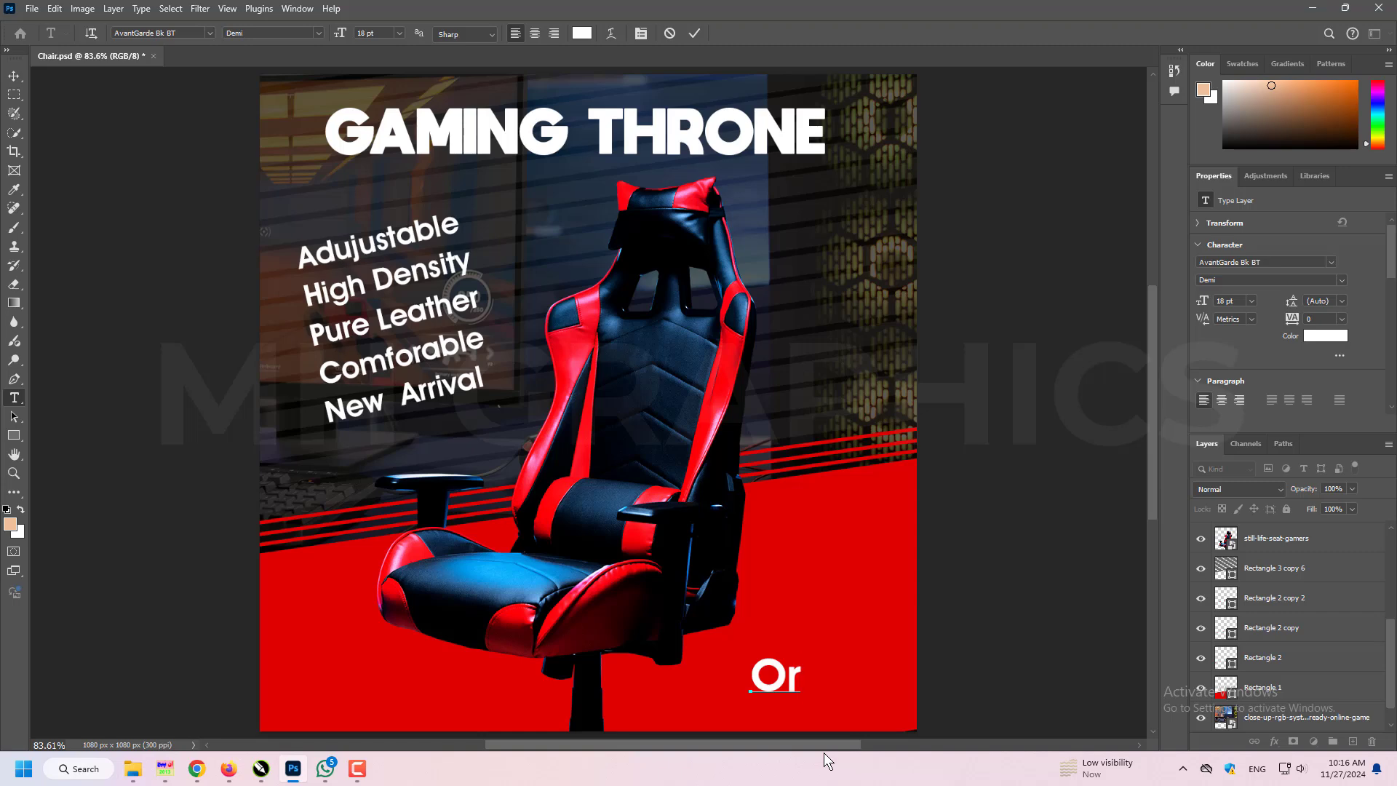
{"action": "type", "text": "der now"}
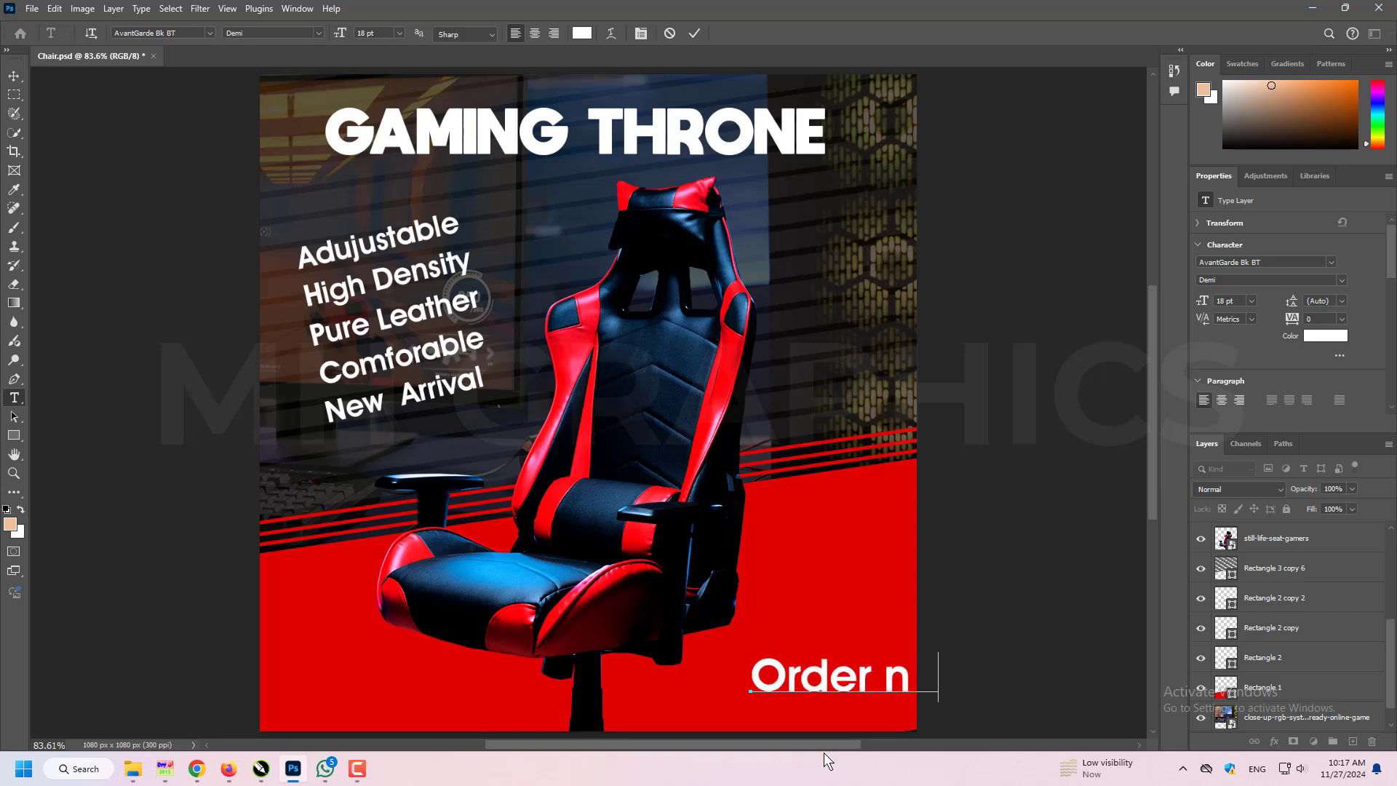
{"action": "left_click_drag", "start_coordinate": [915, 680], "coordinate": [896, 680]}
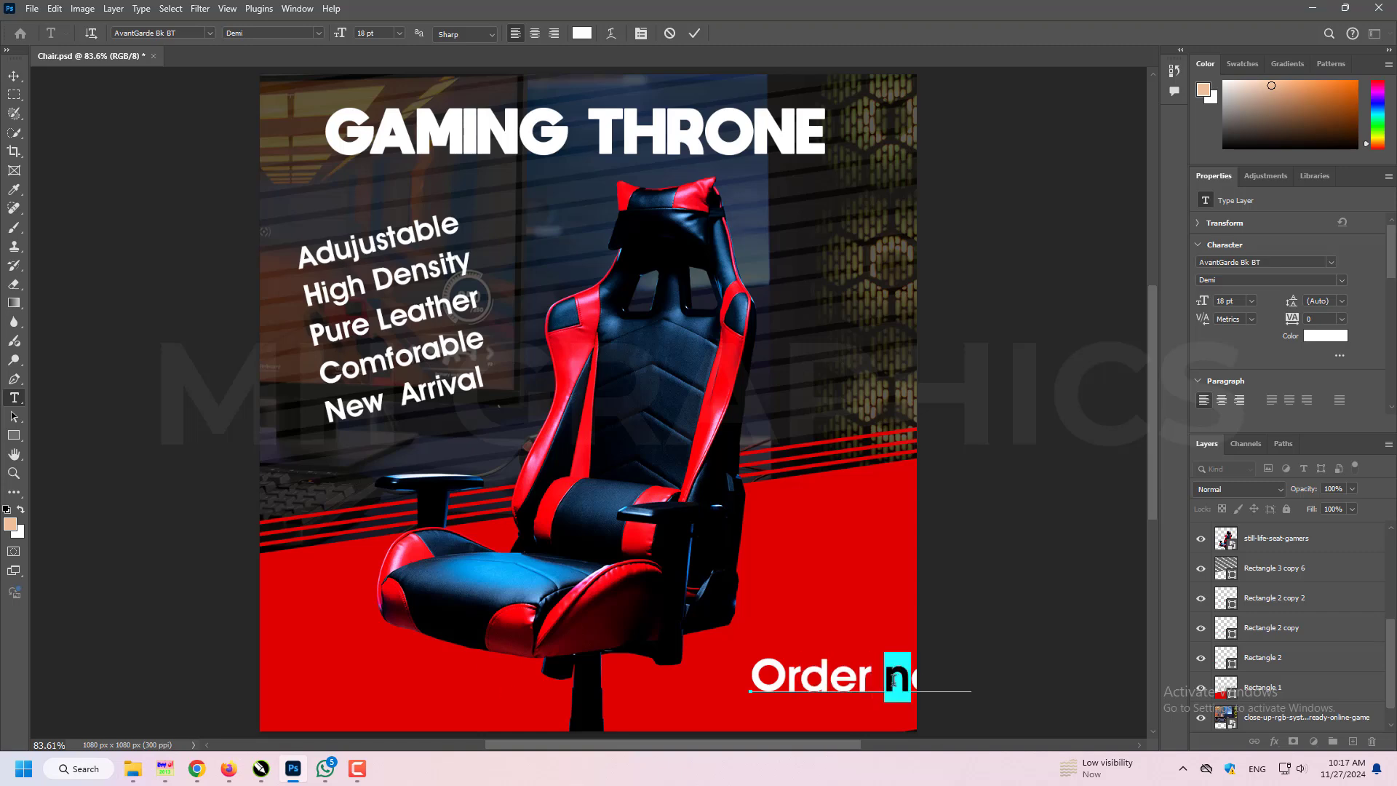
{"action": "type", "text": "N"}
{"action": "key", "text": "ctrl+Return"}
{"action": "key", "text": "v"}
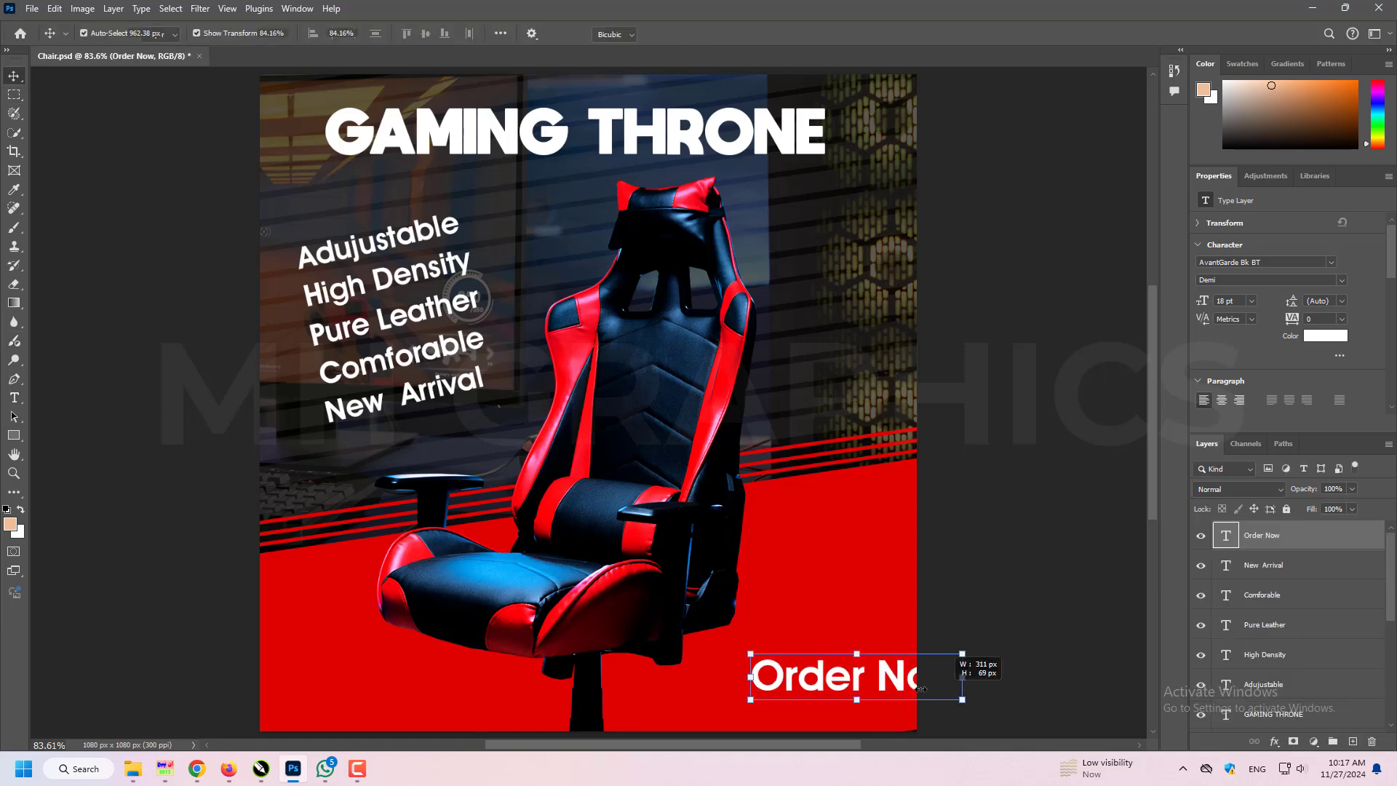
{"action": "left_click_drag", "start_coordinate": [920, 688], "coordinate": [823, 663]}
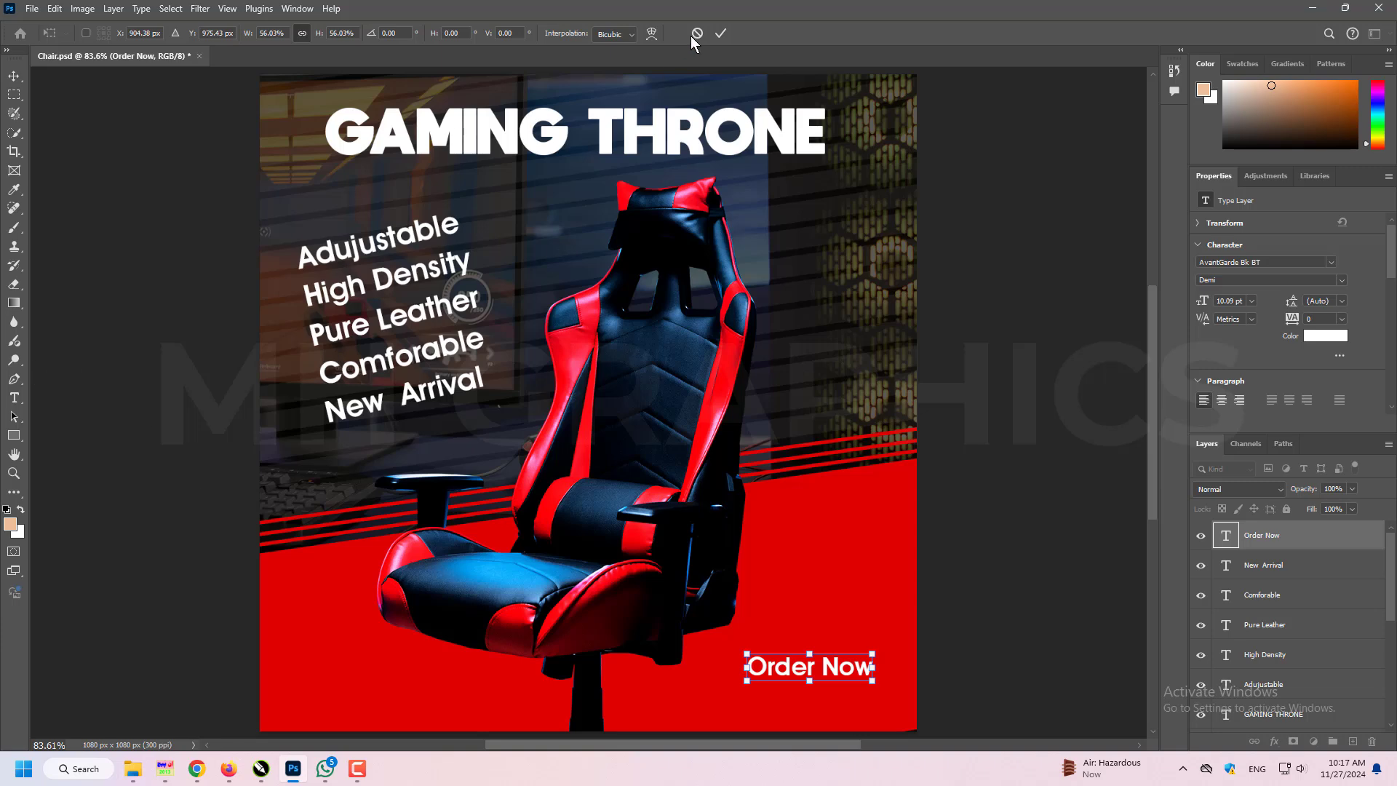
{"action": "key", "text": "Return"}
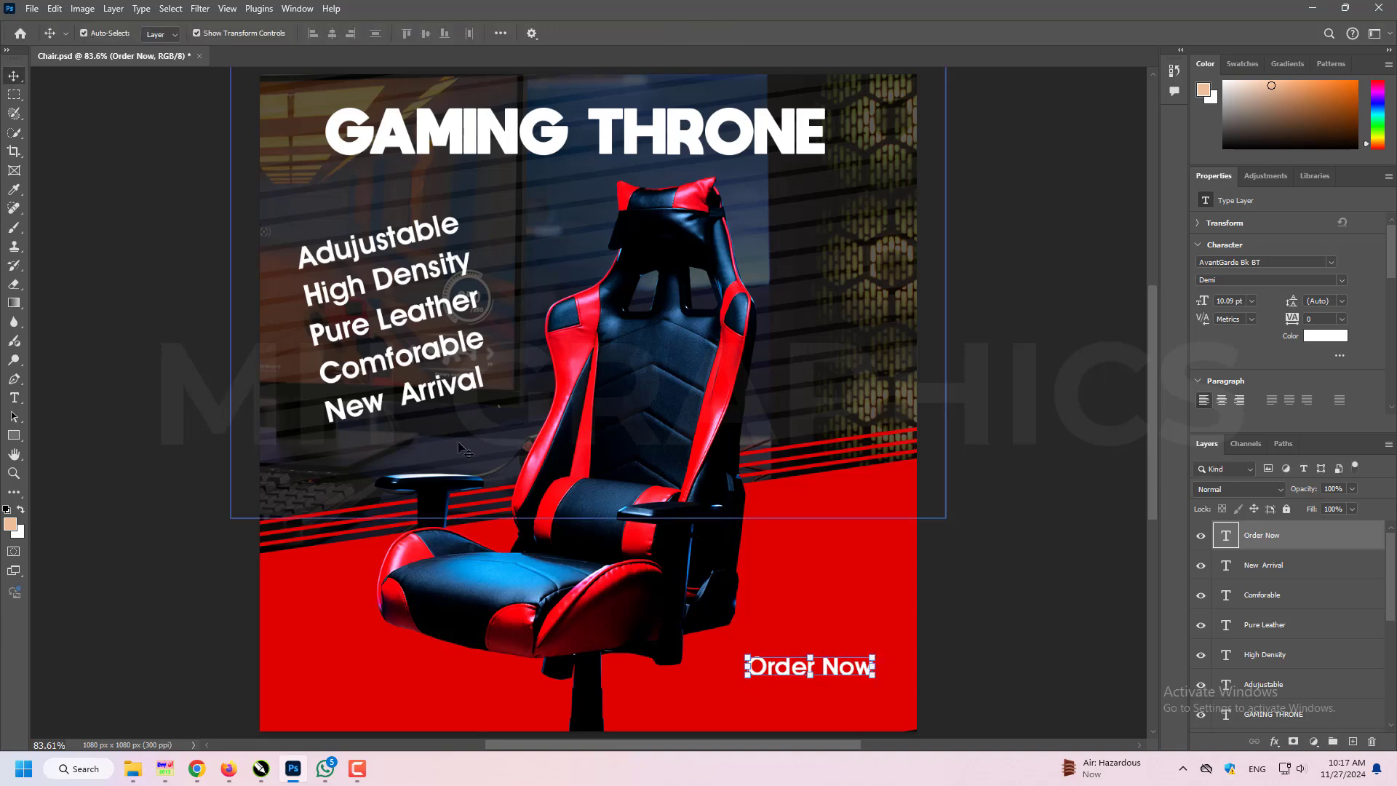
Step: Add a two-line text reading "Reasonable Price" at the lower left of the red block
{"action": "key", "text": "t"}
{"action": "left_click", "coordinate": [291, 676]}
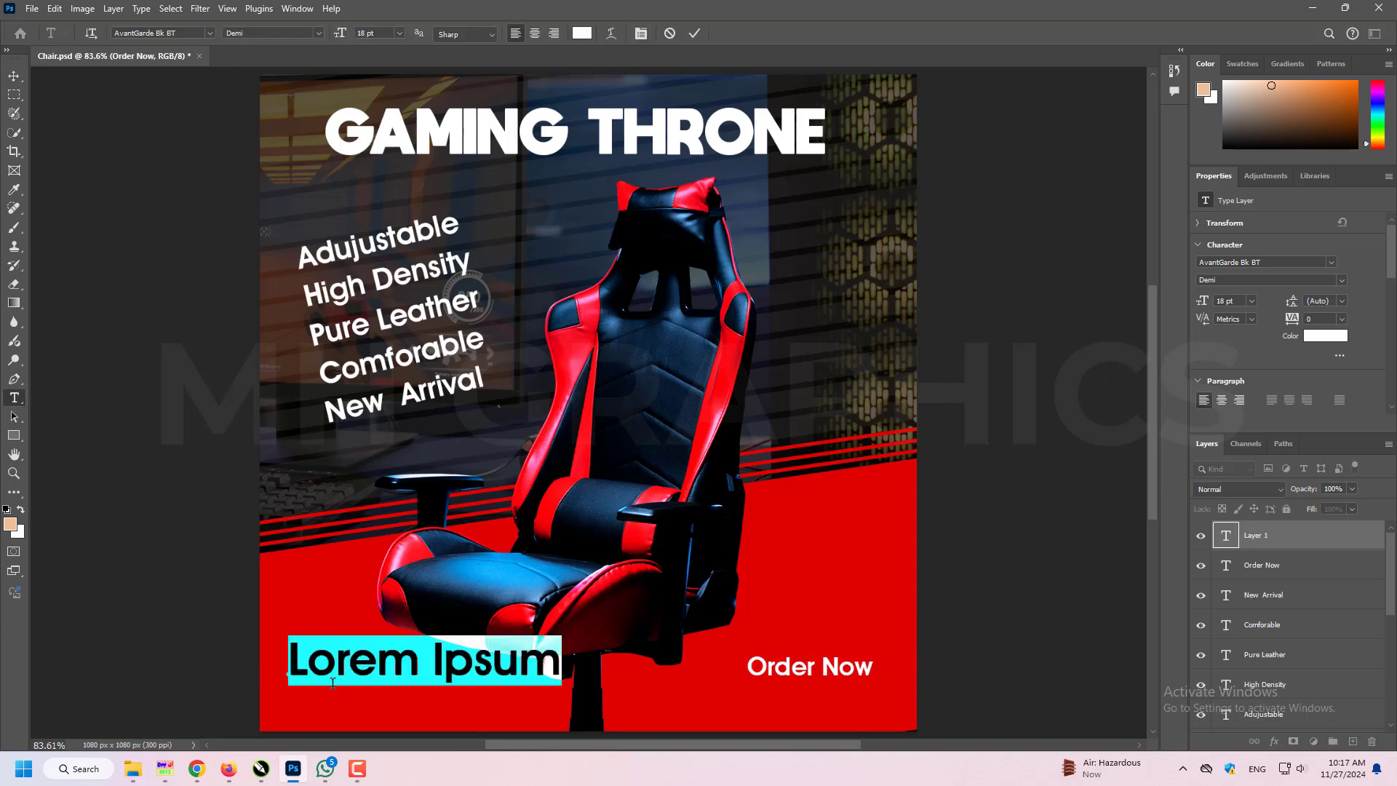
{"action": "type", "text": "Reasonab"}
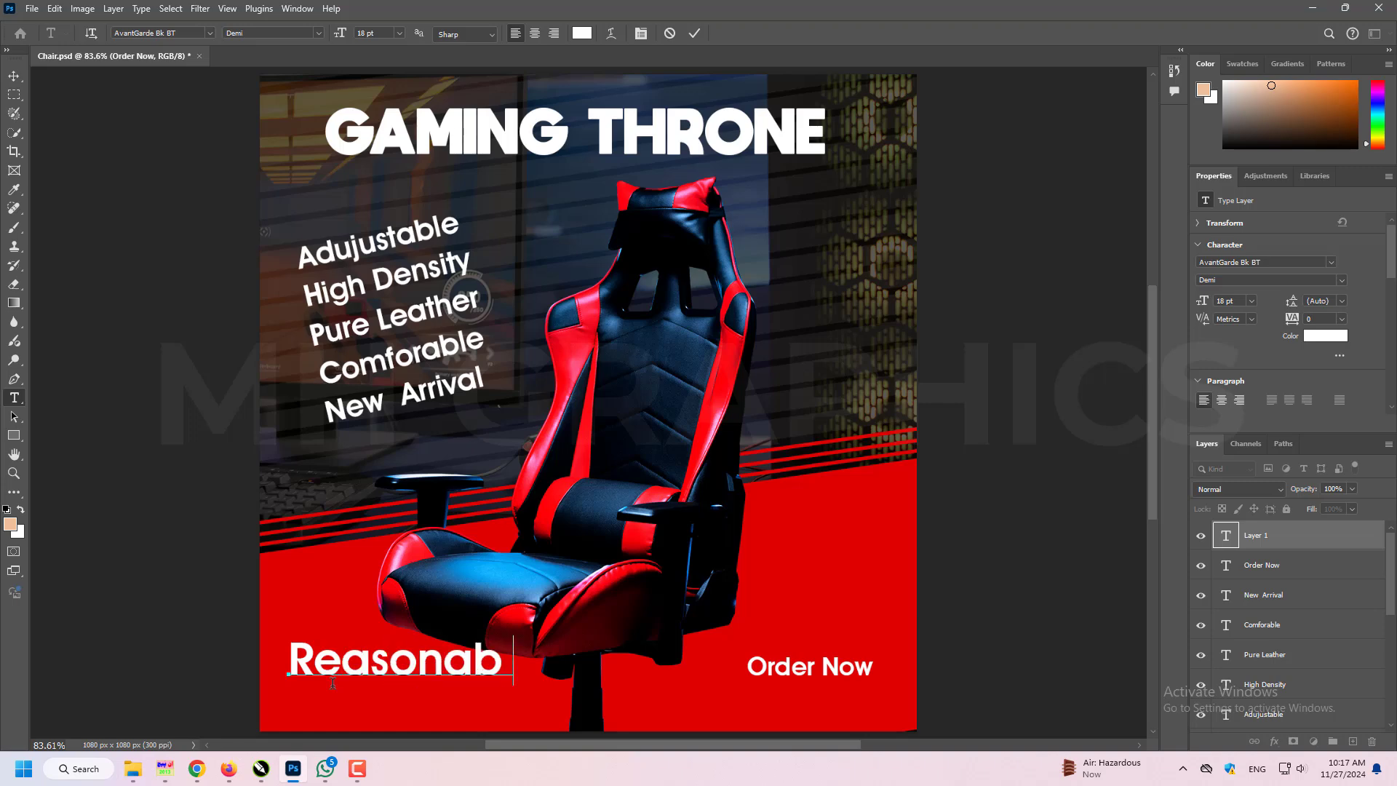
{"action": "type", "text": "le Price"}
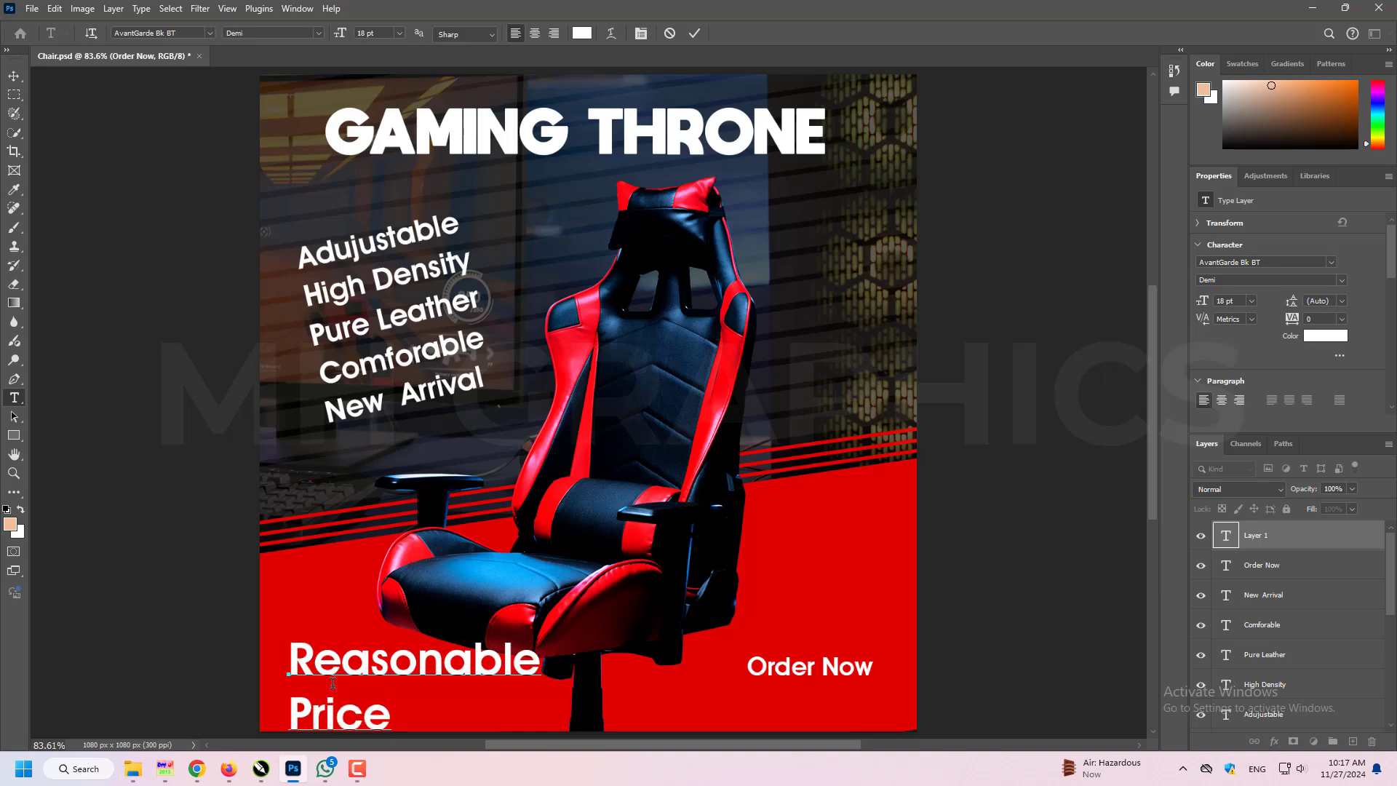
Step: Shrink the "Reasonable Price" text, centre-align its lines and place it right of the chair, above "Order Now"
{"action": "left_click", "coordinate": [14, 76]}
{"action": "left_click_drag", "start_coordinate": [541, 732], "coordinate": [815, 499]}
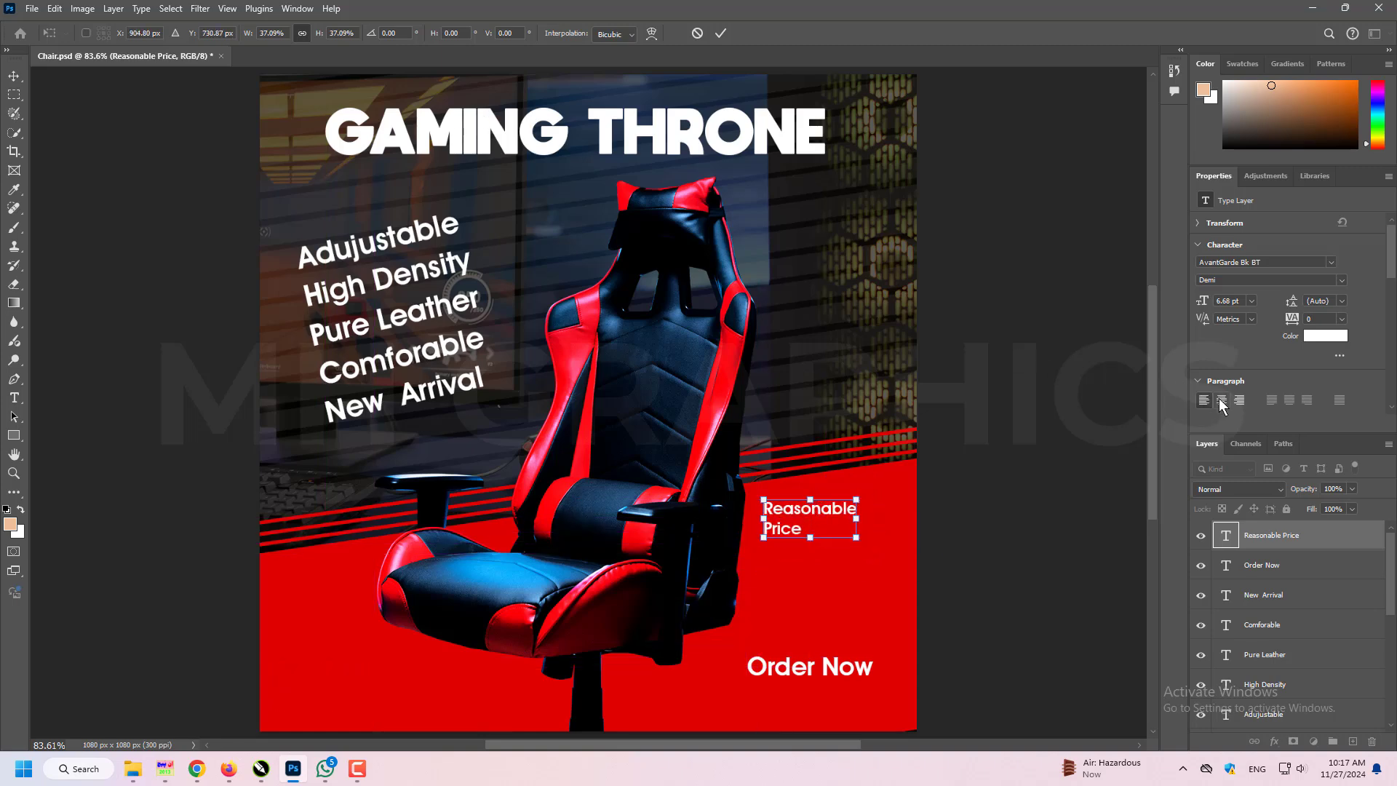
{"action": "left_click", "coordinate": [720, 33]}
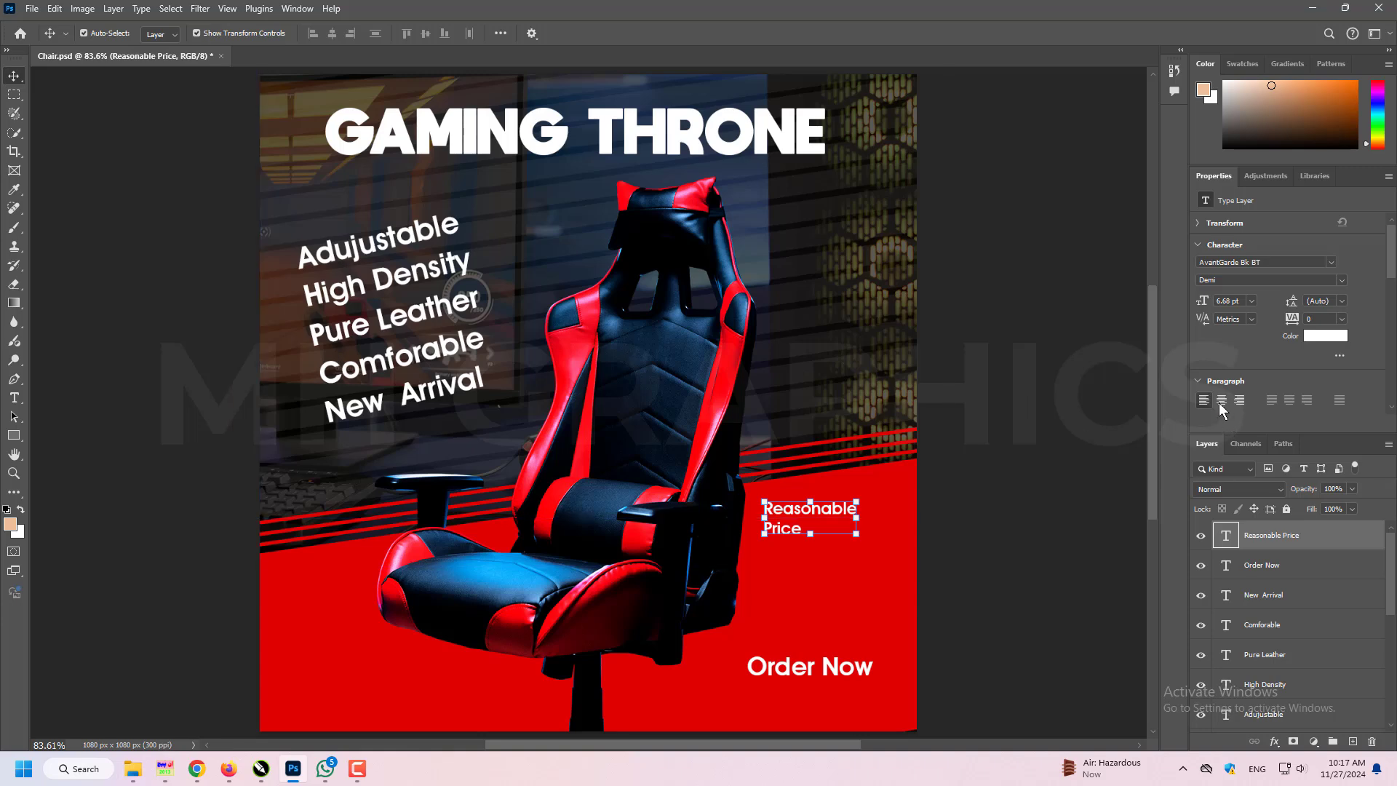
{"action": "left_click", "coordinate": [1221, 399]}
{"action": "left_click_drag", "start_coordinate": [772, 518], "coordinate": [892, 545]}
{"action": "left_click", "coordinate": [707, 706]}
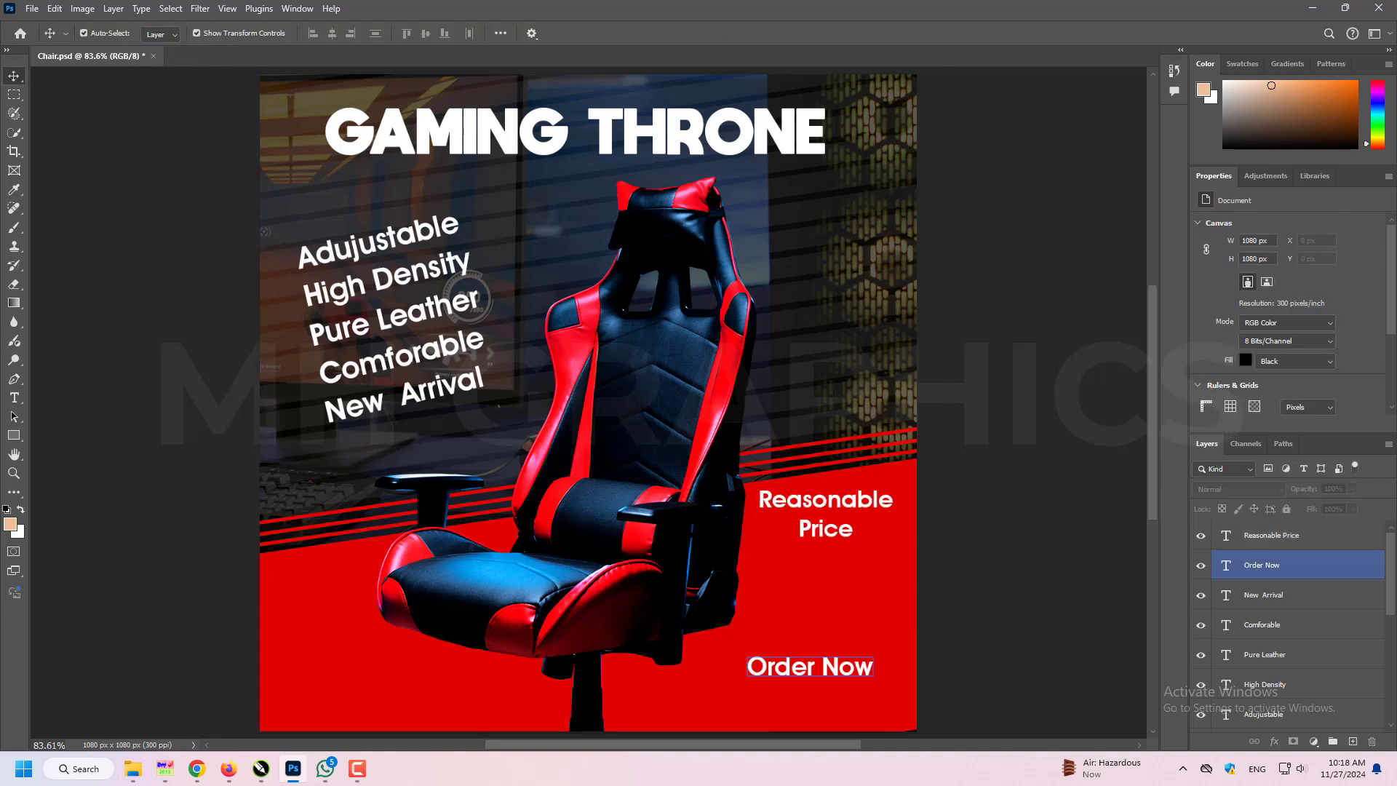
Step: Add a centred text line with a placeholder phone number at the poster's bottom edge near "Order Now"
{"action": "key", "text": "t"}
{"action": "left_click", "coordinate": [707, 706]}
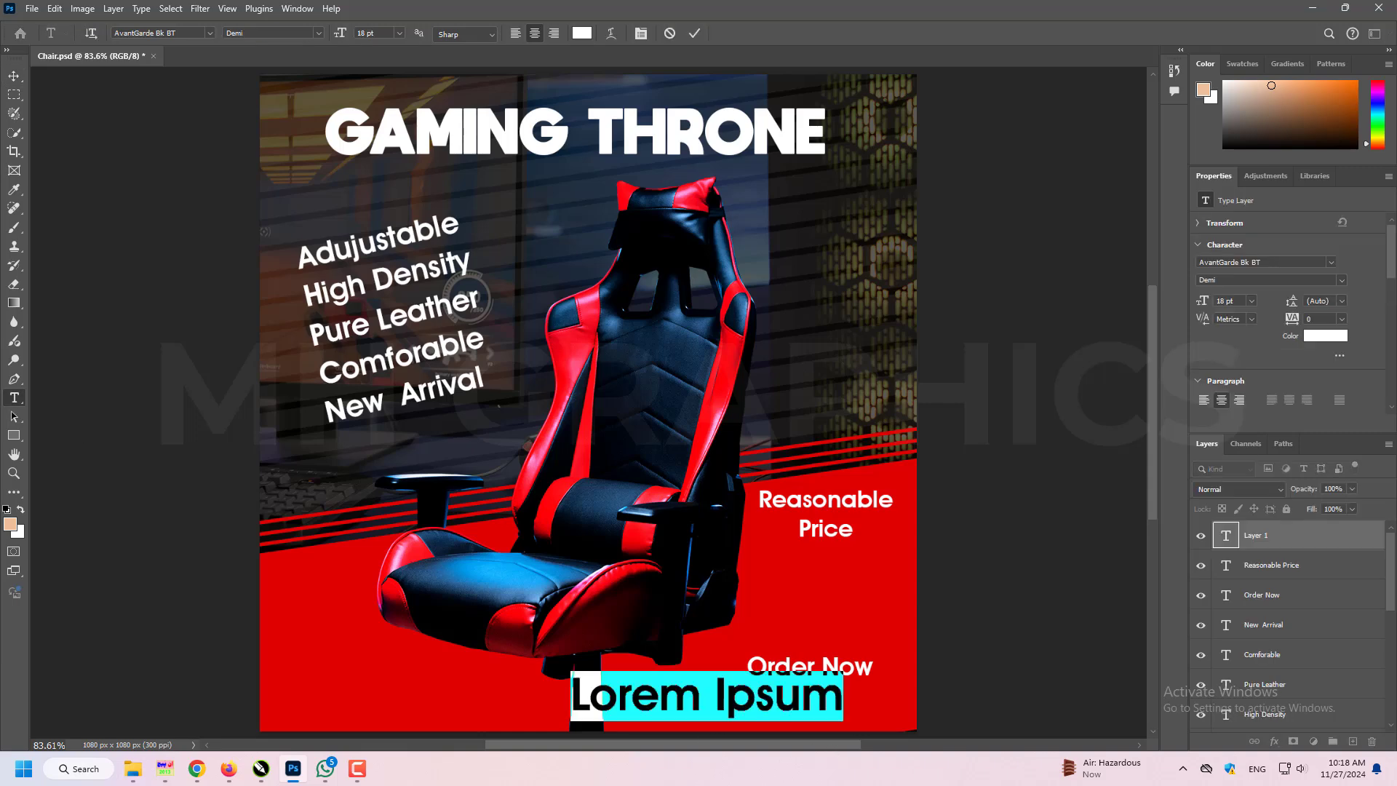
{"action": "type", "text": "000"}
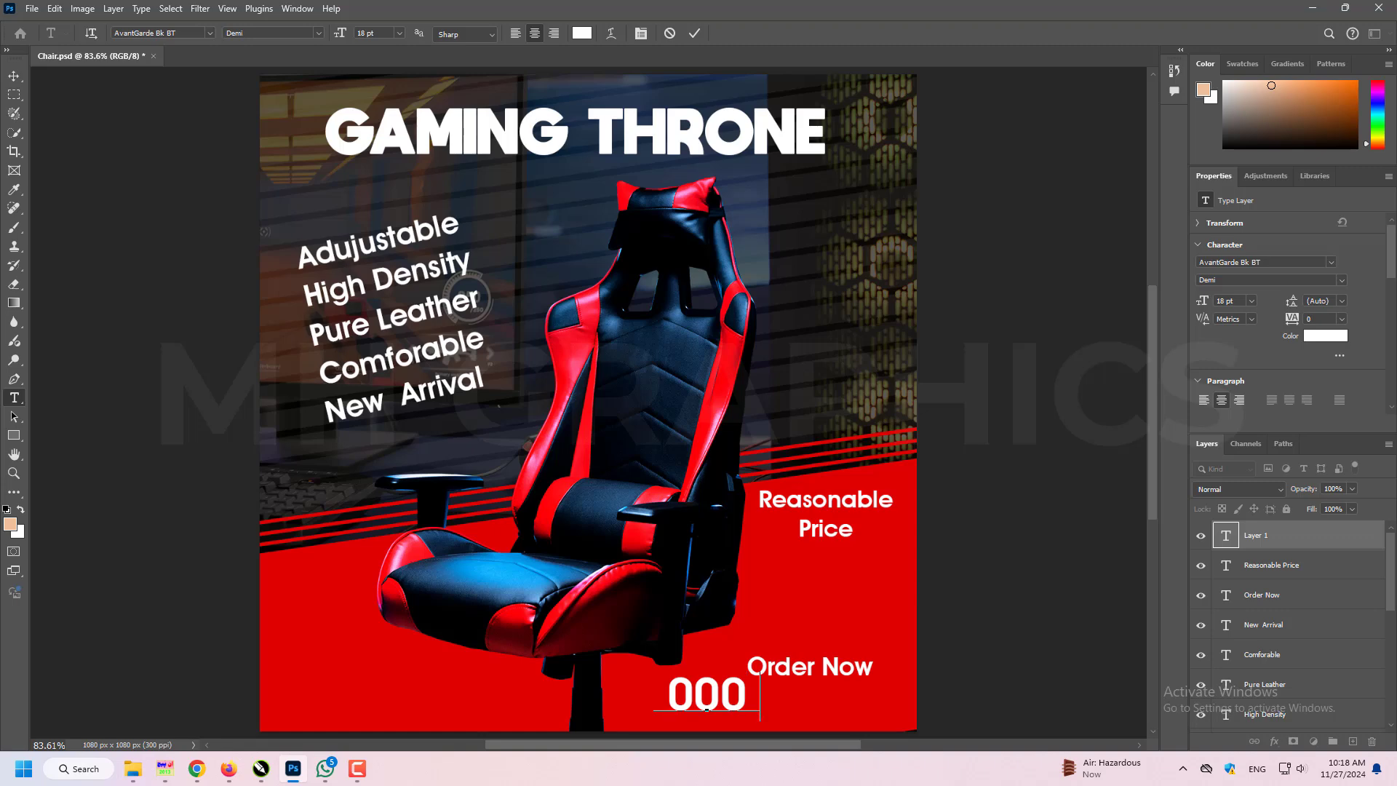
{"action": "type", "text": "0"}
{"action": "type", "text": "-"}
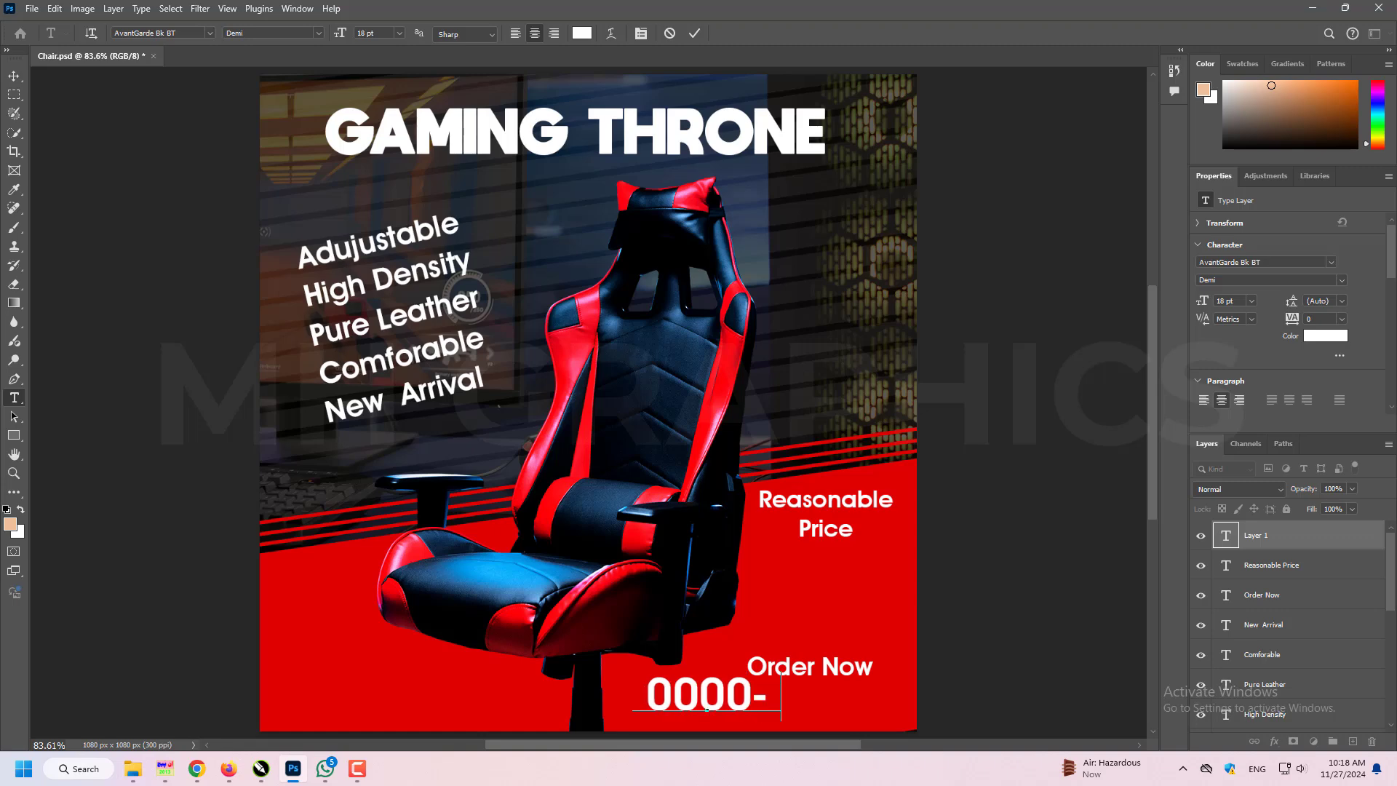
{"action": "type", "text": "0000"}
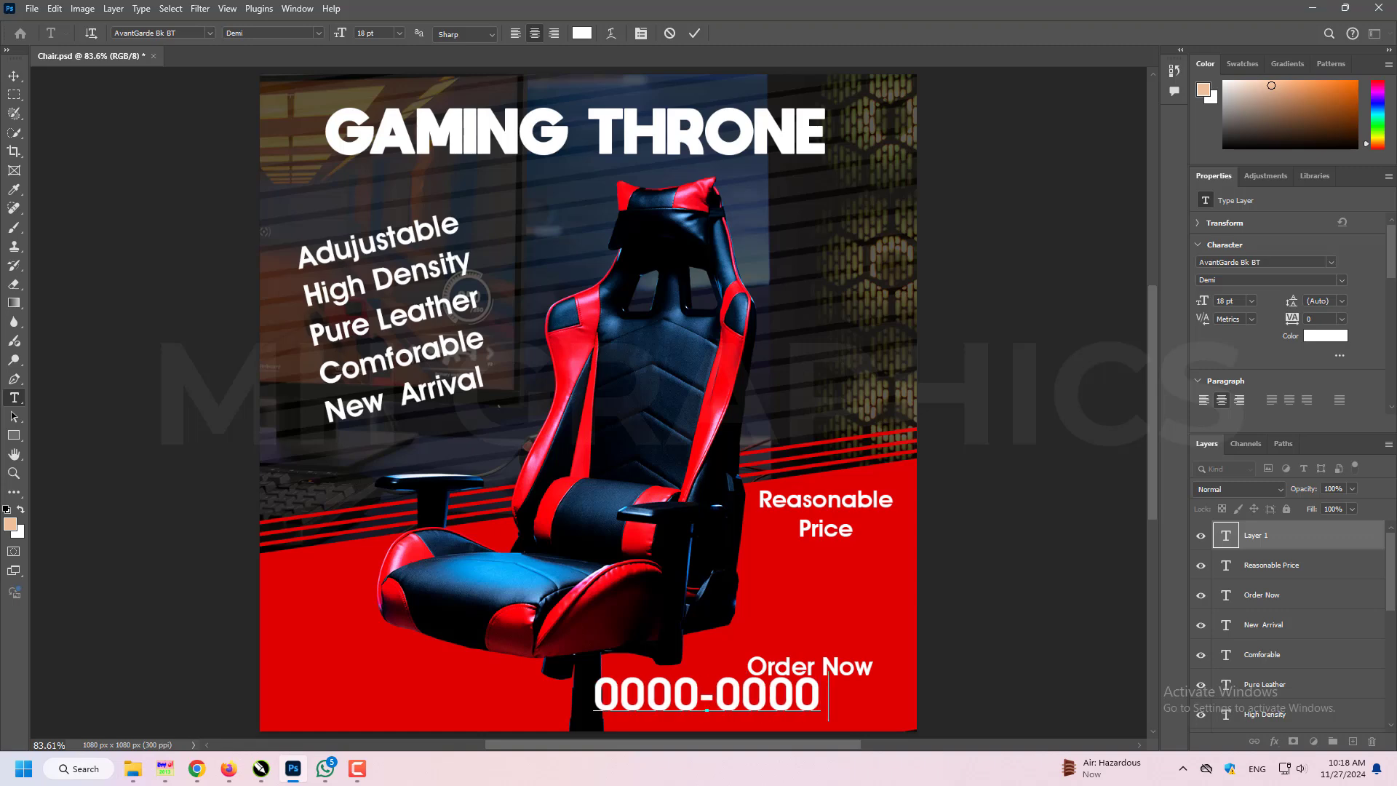
{"action": "type", "text": "00"}
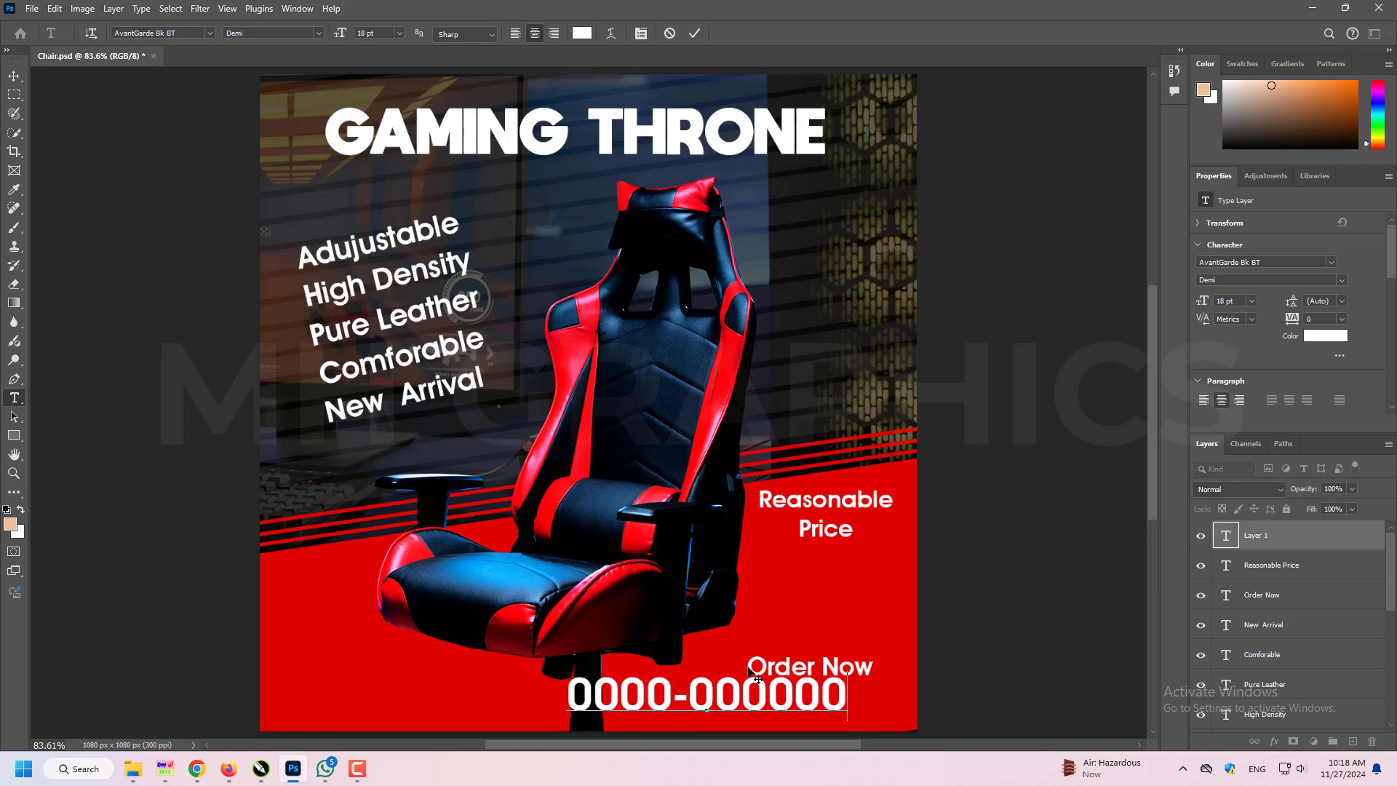
{"action": "key", "text": "ctrl+Return"}
Step: Scale the phone number text down to about 13.64 pt, place it beneath "Order Now" and save the poster with the transformation applied
{"action": "key", "text": "ctrl+t"}
{"action": "left_click_drag", "start_coordinate": [569, 673], "coordinate": [636, 669]}
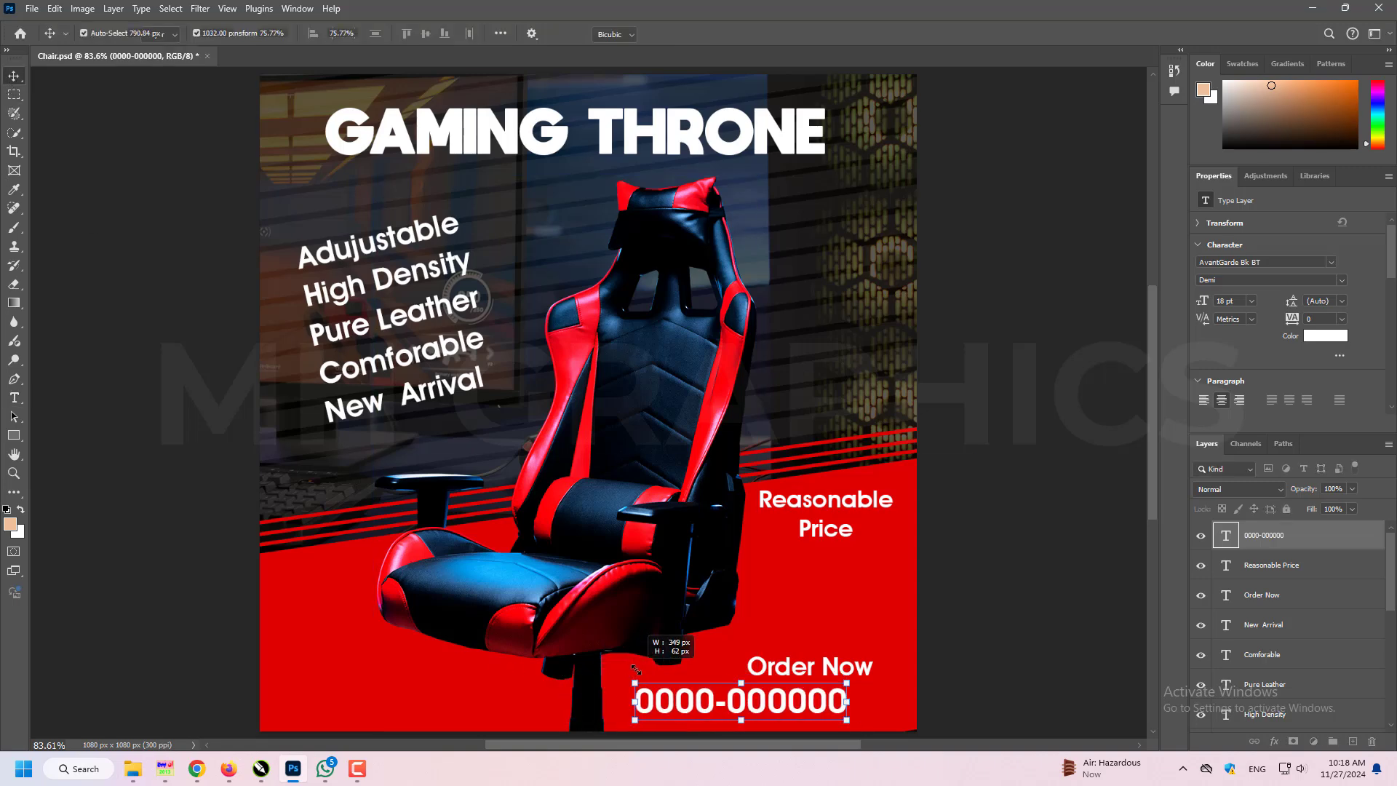
{"action": "left_click_drag", "start_coordinate": [811, 712], "coordinate": [869, 716]}
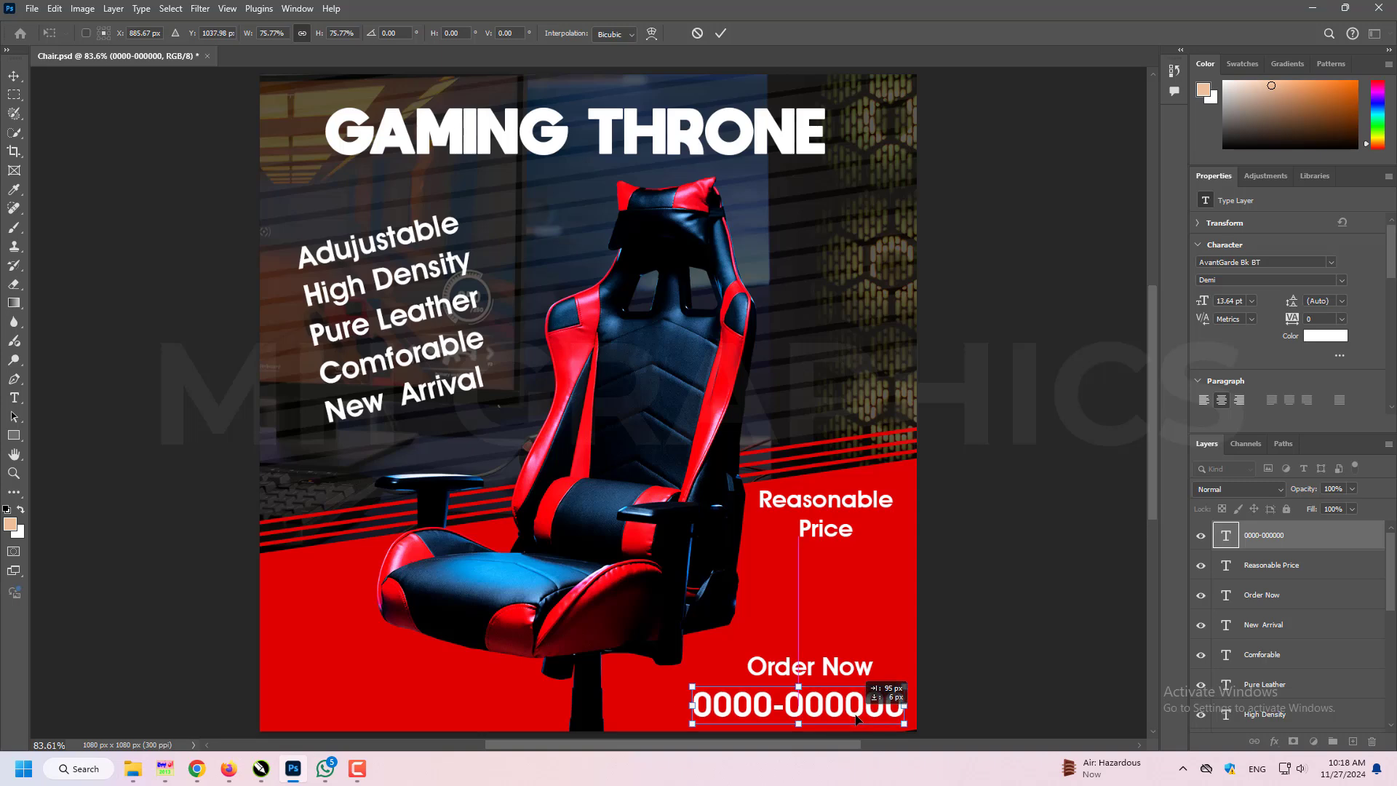
{"action": "key", "text": "ctrl+s"}
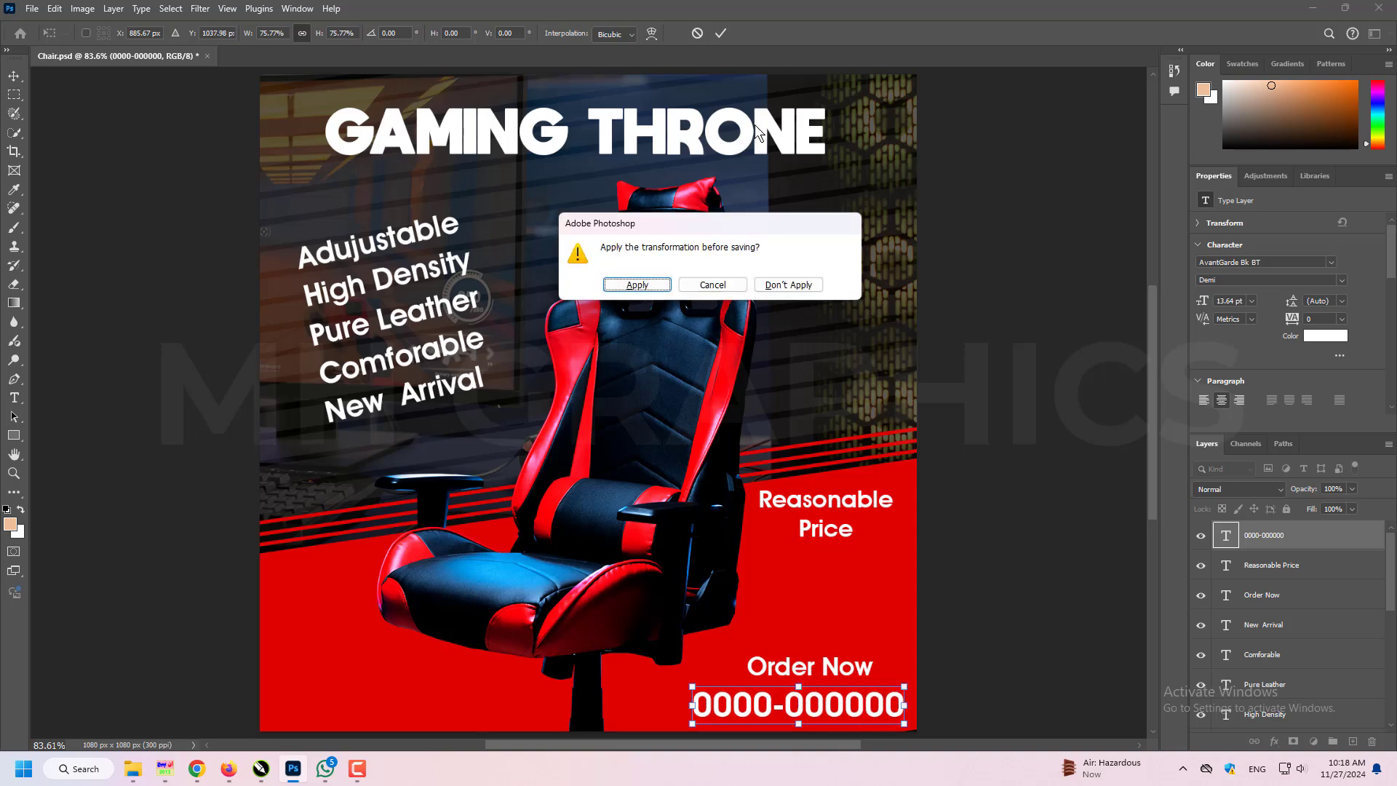
{"action": "left_click", "coordinate": [639, 287]}
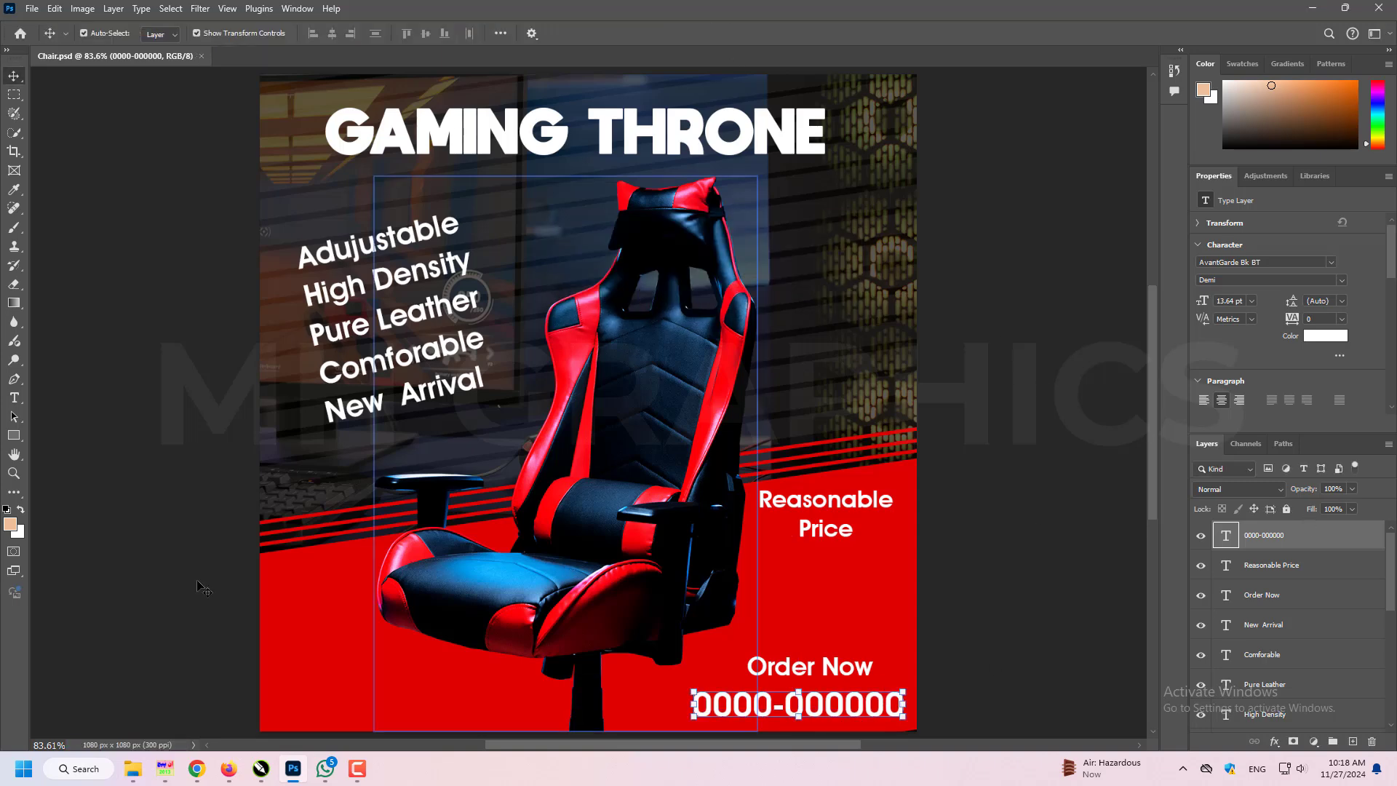